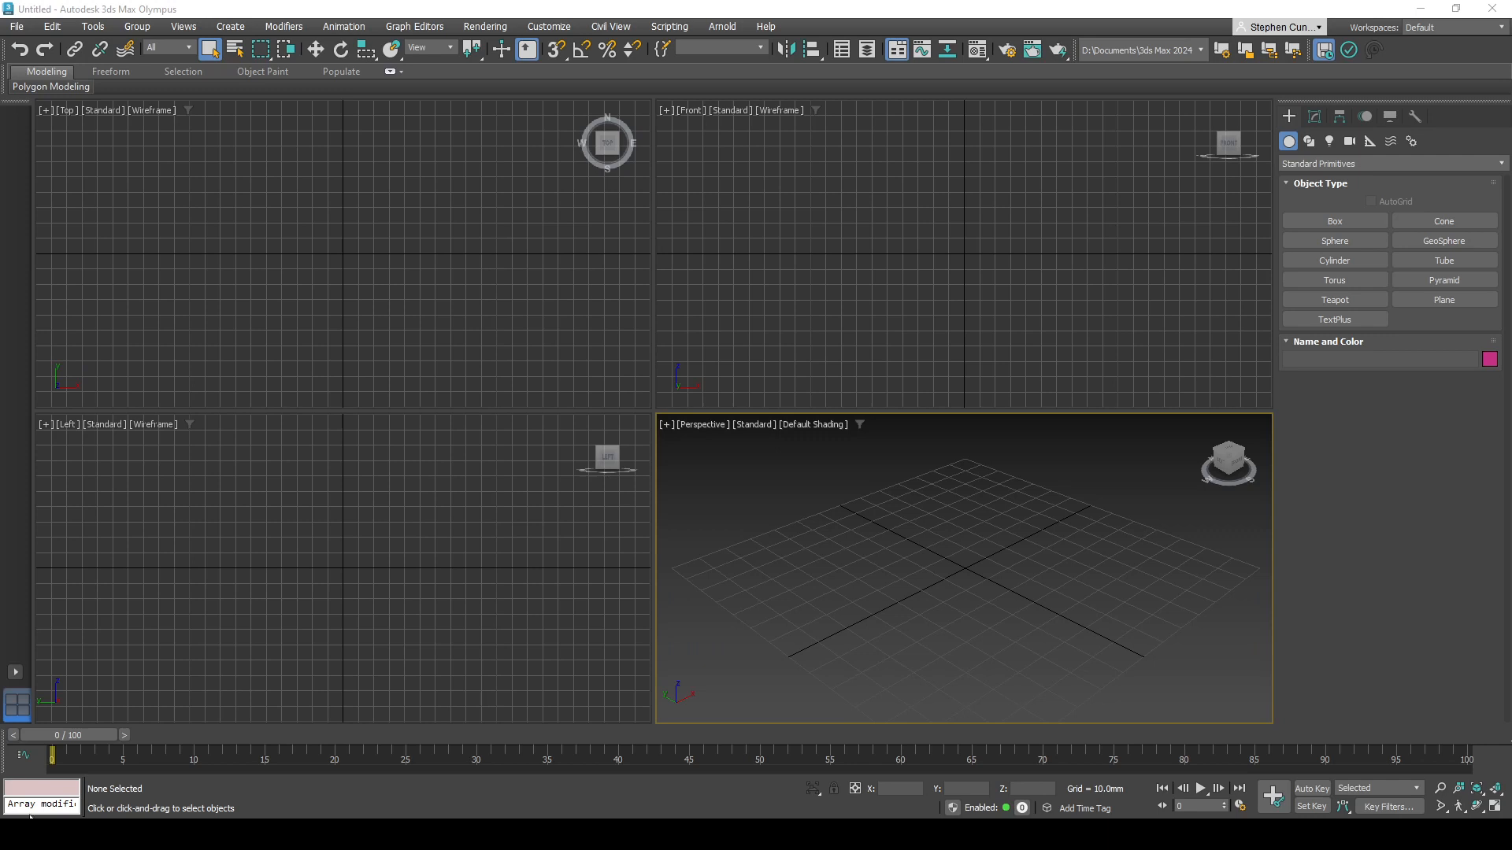
Step: Maximize the Perspective viewport and create a GeoSphere with a radius of about 22.8 mm at the grid centre
{"action": "left_click", "coordinate": [1051, 619]}
{"action": "key", "text": "alt+w"}
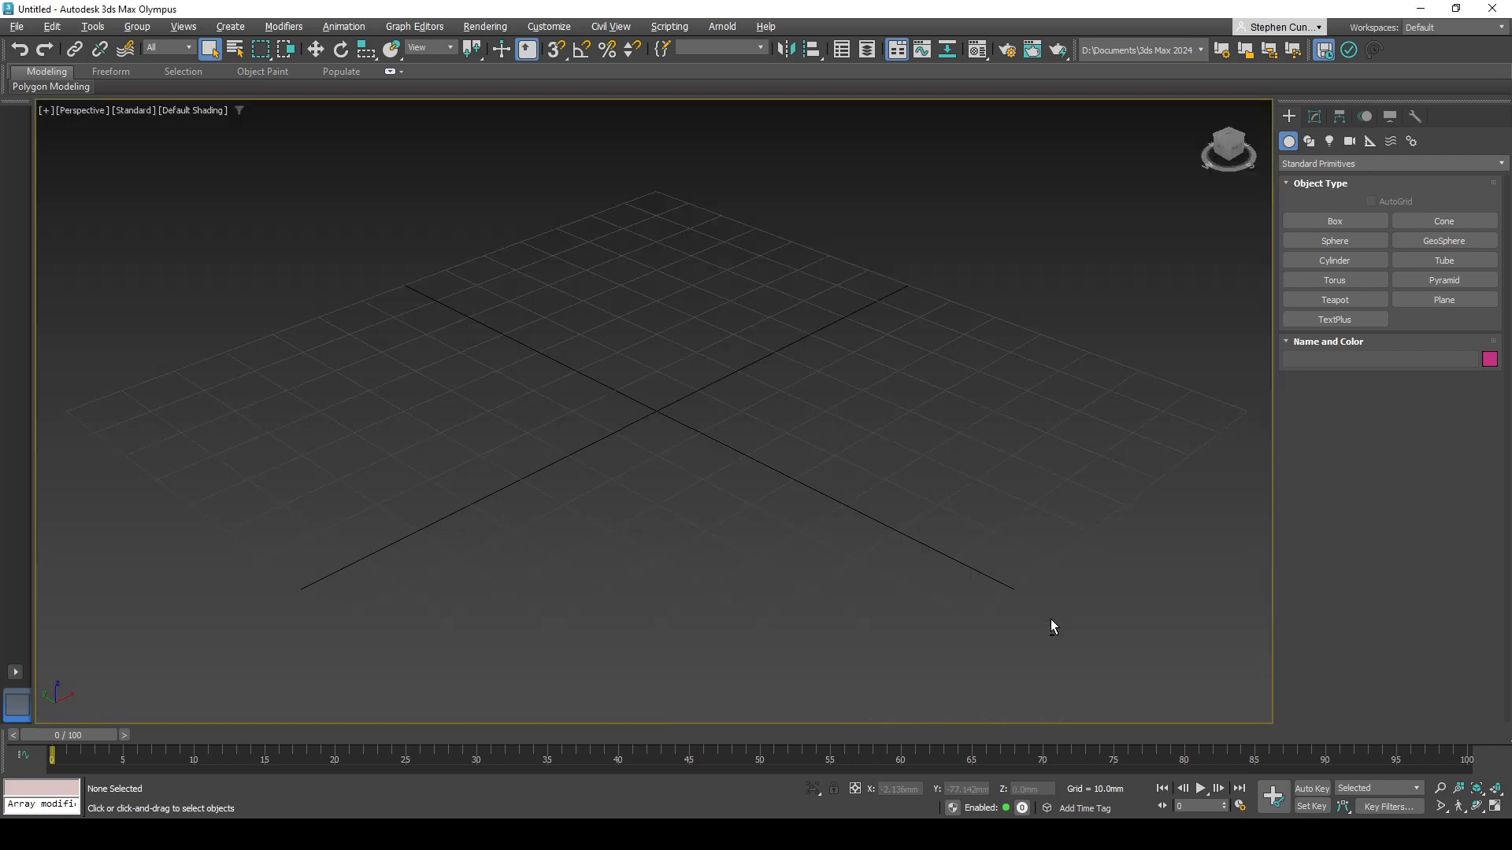
{"action": "left_click", "coordinate": [1462, 236]}
{"action": "left_click_drag", "start_coordinate": [652, 409], "coordinate": [803, 543]}
{"action": "middle_click_drag", "start_coordinate": [802, 543], "coordinate": [720, 522], "text": "alt"}
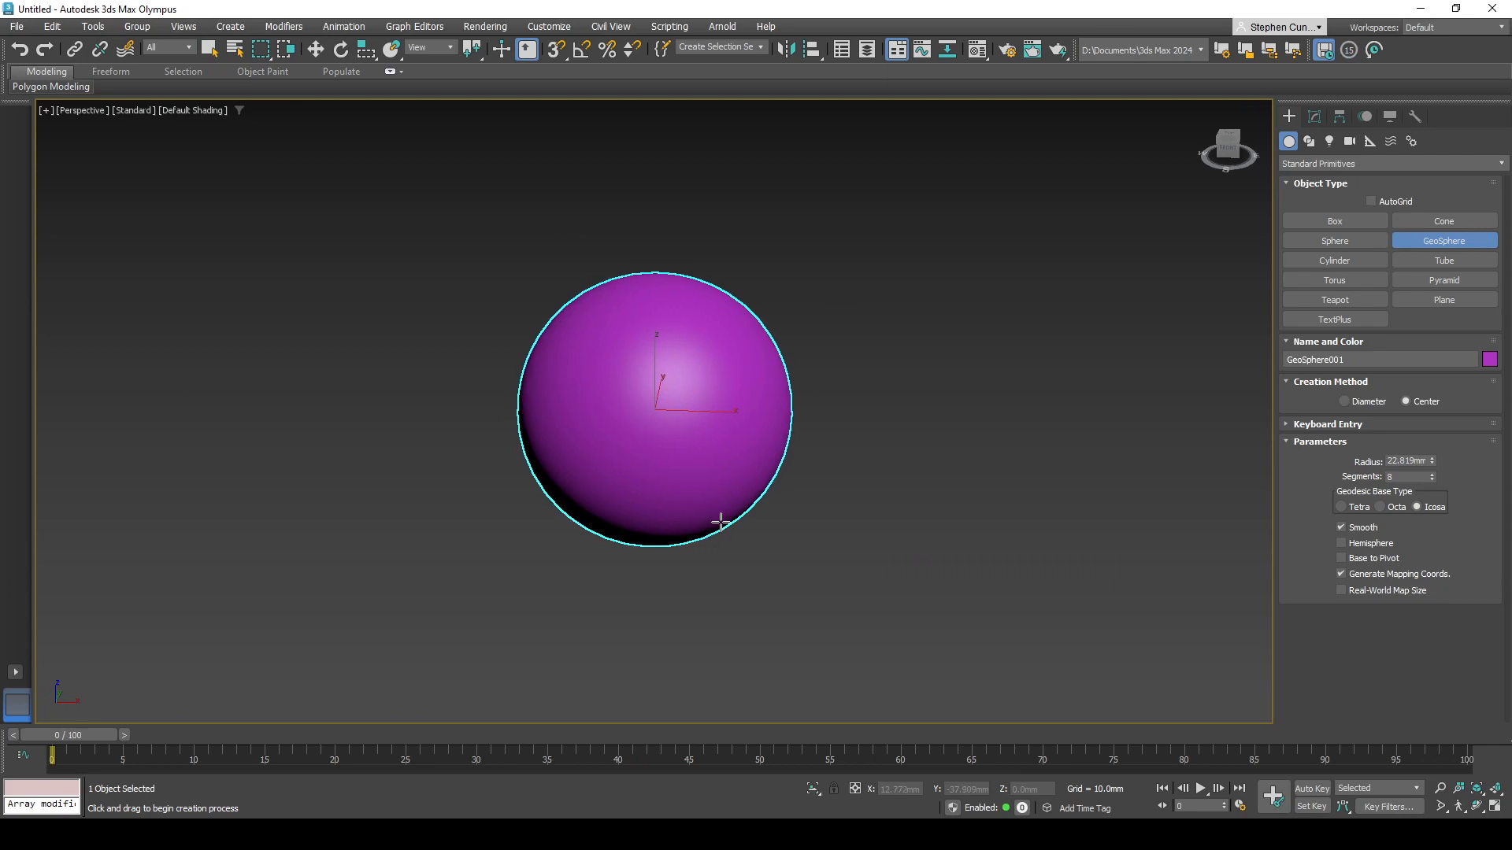
Step: Open the Material Editor and change the first sample material to Multi/Sub-Object, keeping the old material as a sub-material
{"action": "key", "text": "m"}
{"action": "left_click_drag", "start_coordinate": [515, 126], "coordinate": [311, 128]}
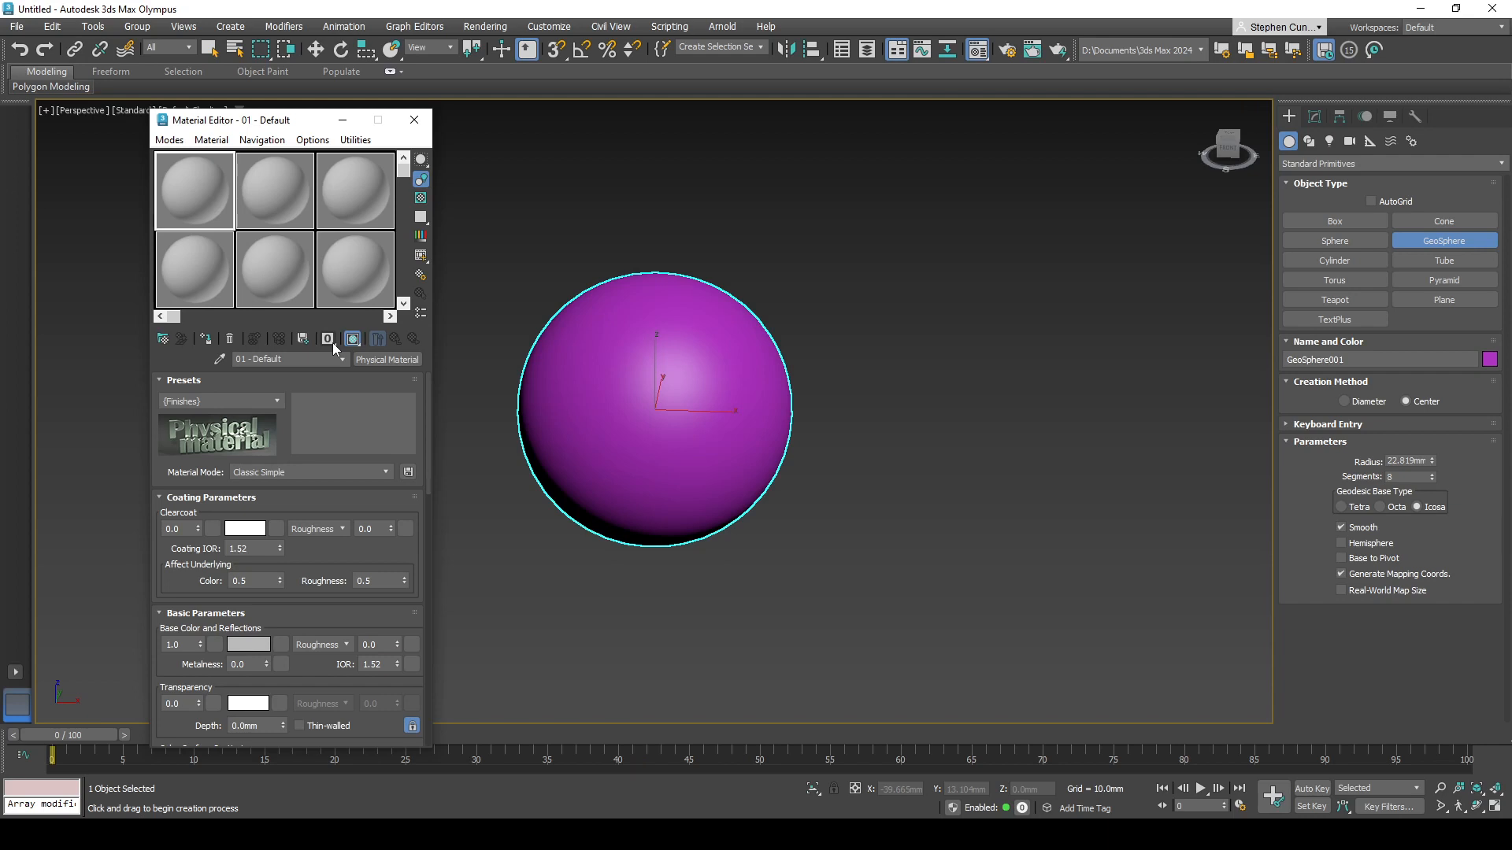
{"action": "left_click", "coordinate": [390, 360]}
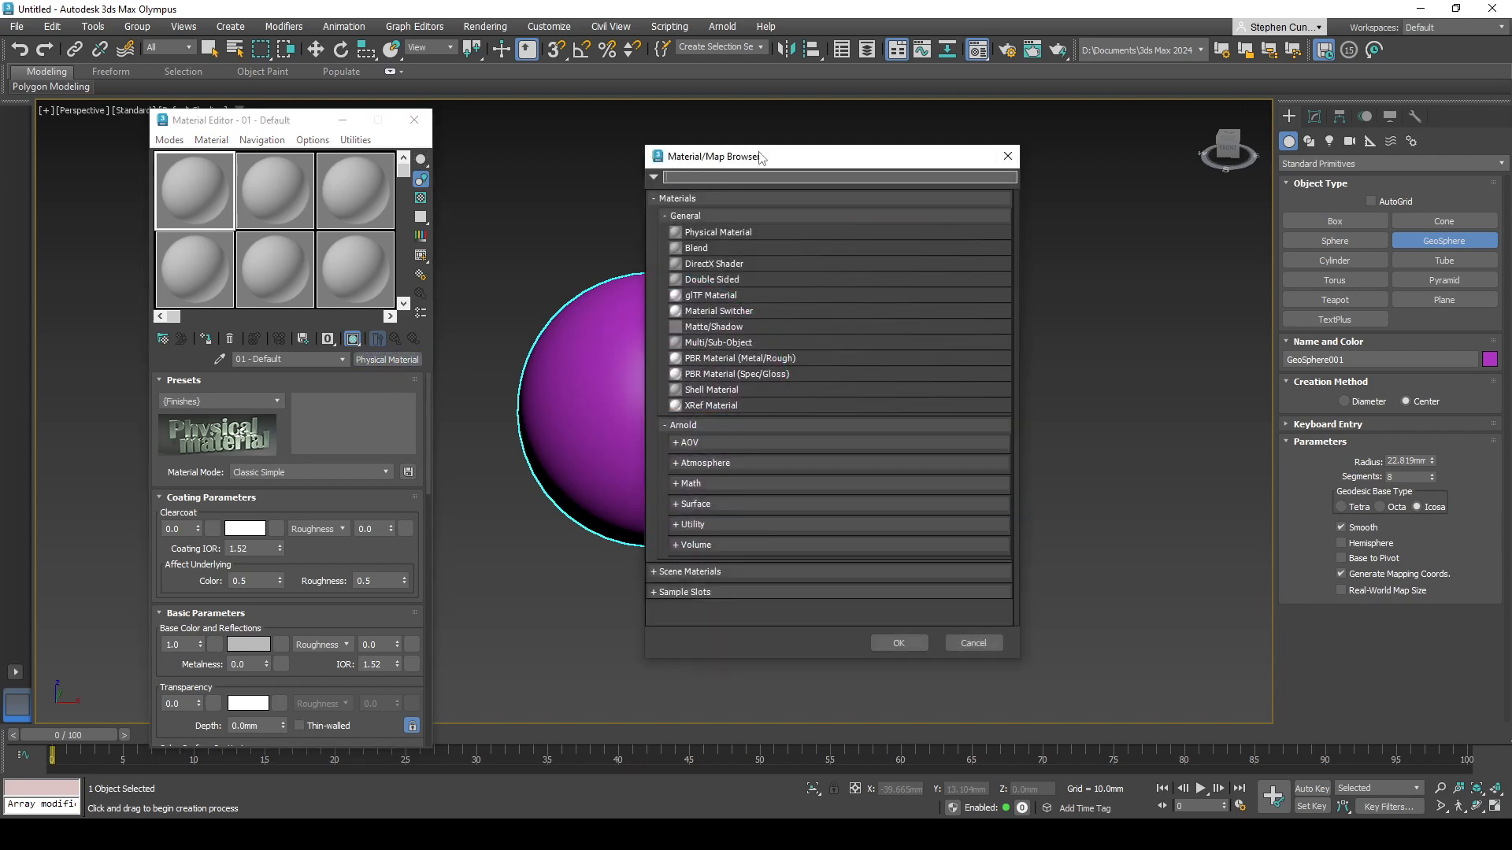
{"action": "left_click_drag", "start_coordinate": [758, 157], "coordinate": [658, 152]}
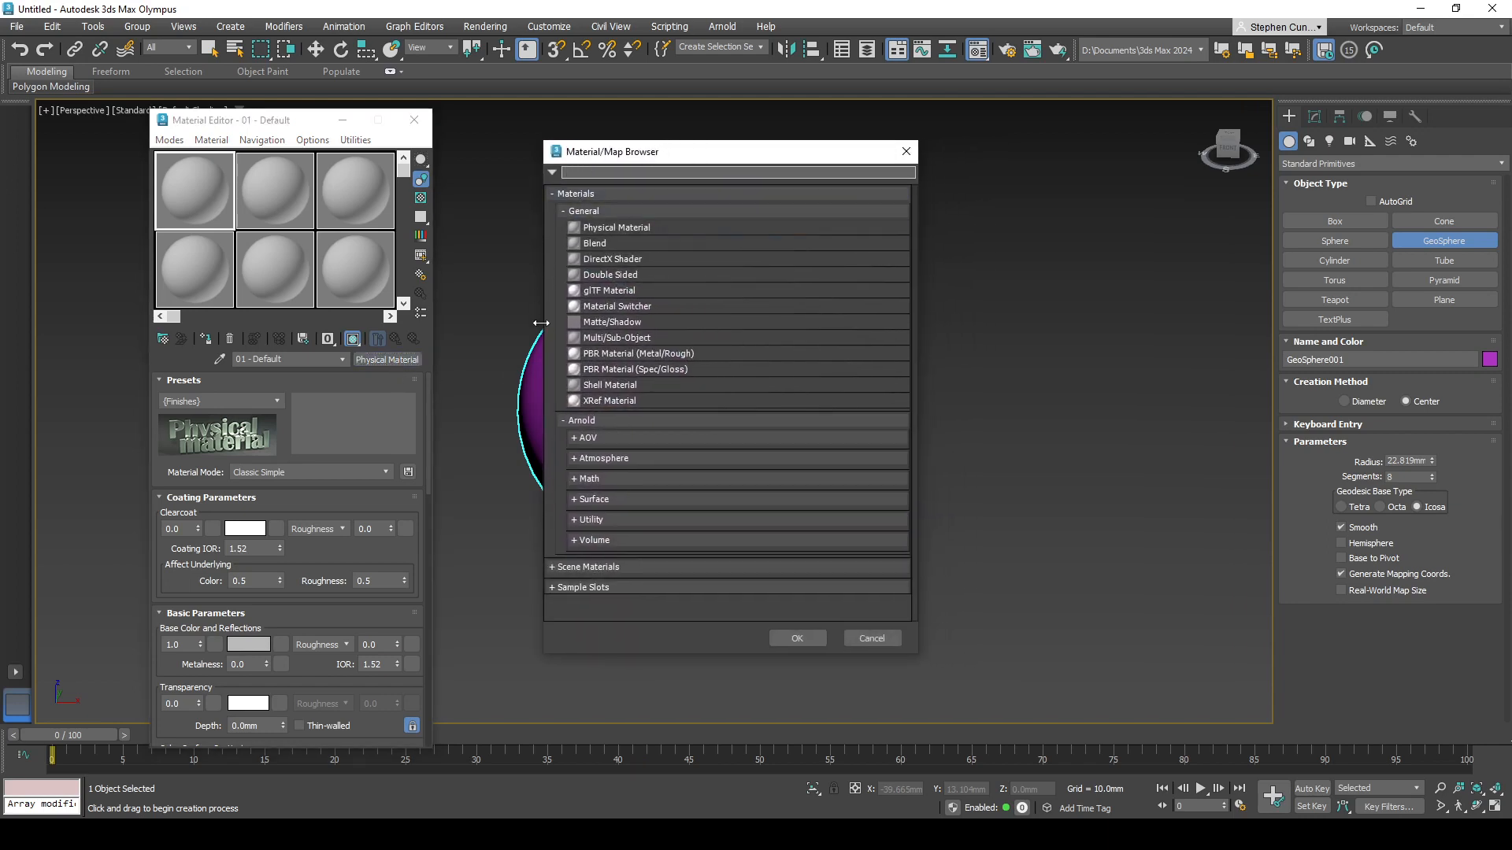
{"action": "left_click", "coordinate": [619, 338]}
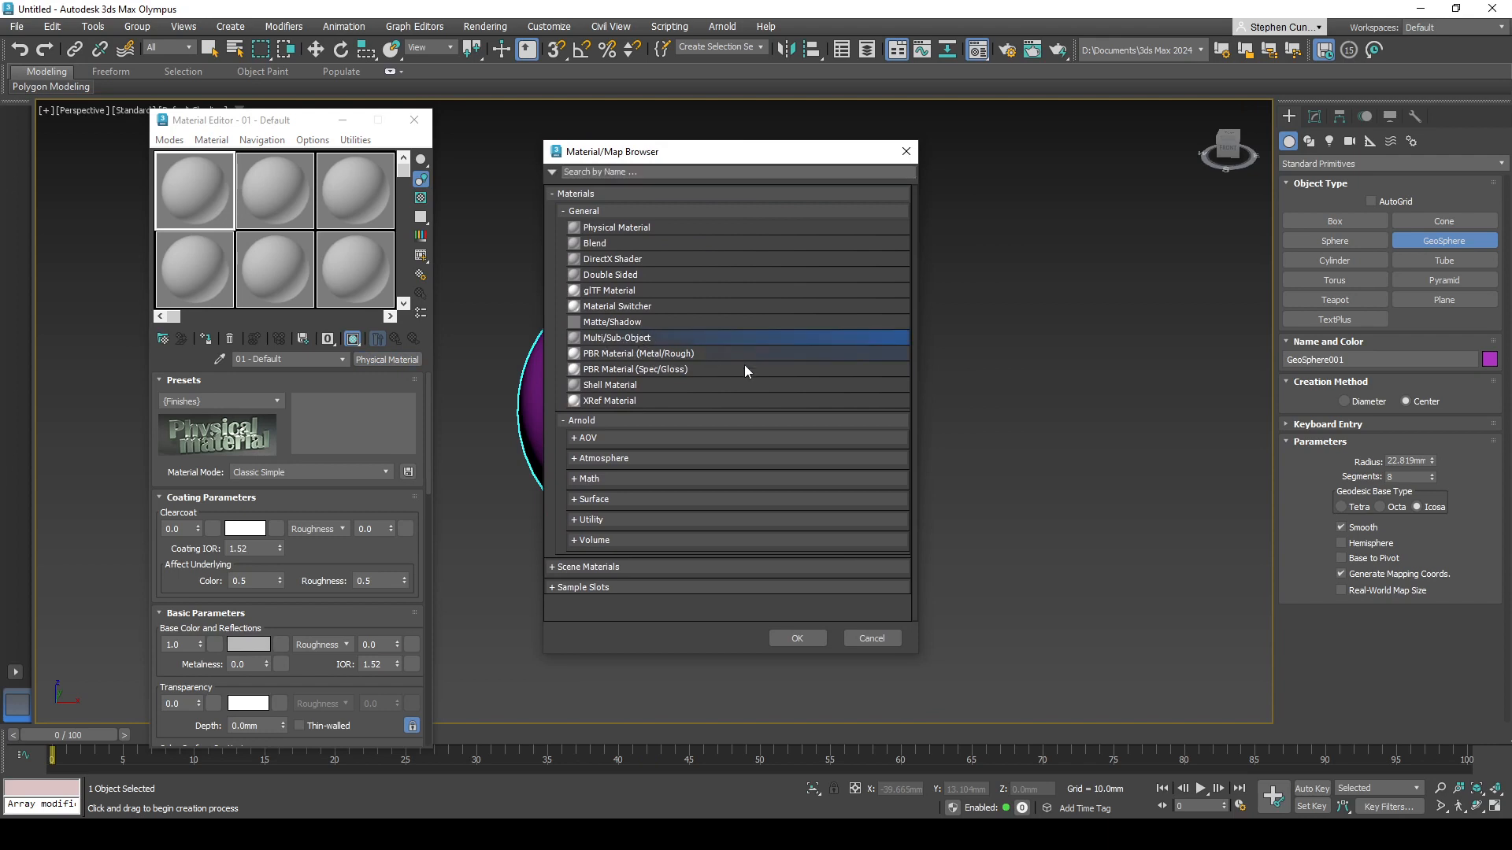
{"action": "left_click", "coordinate": [807, 638]}
{"action": "left_click_drag", "start_coordinate": [331, 394], "coordinate": [573, 129]}
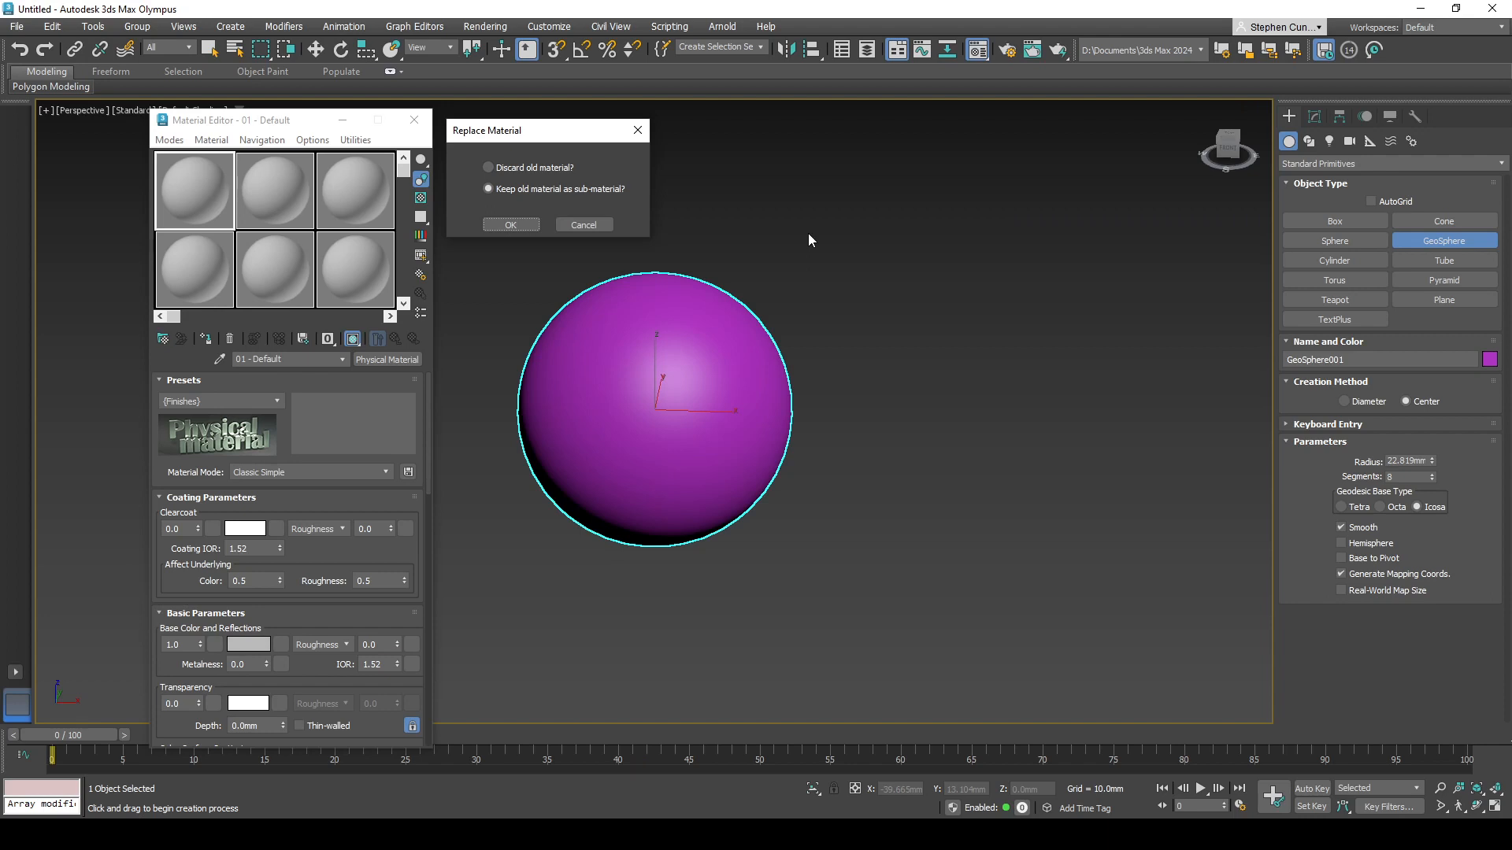
{"action": "left_click", "coordinate": [509, 225]}
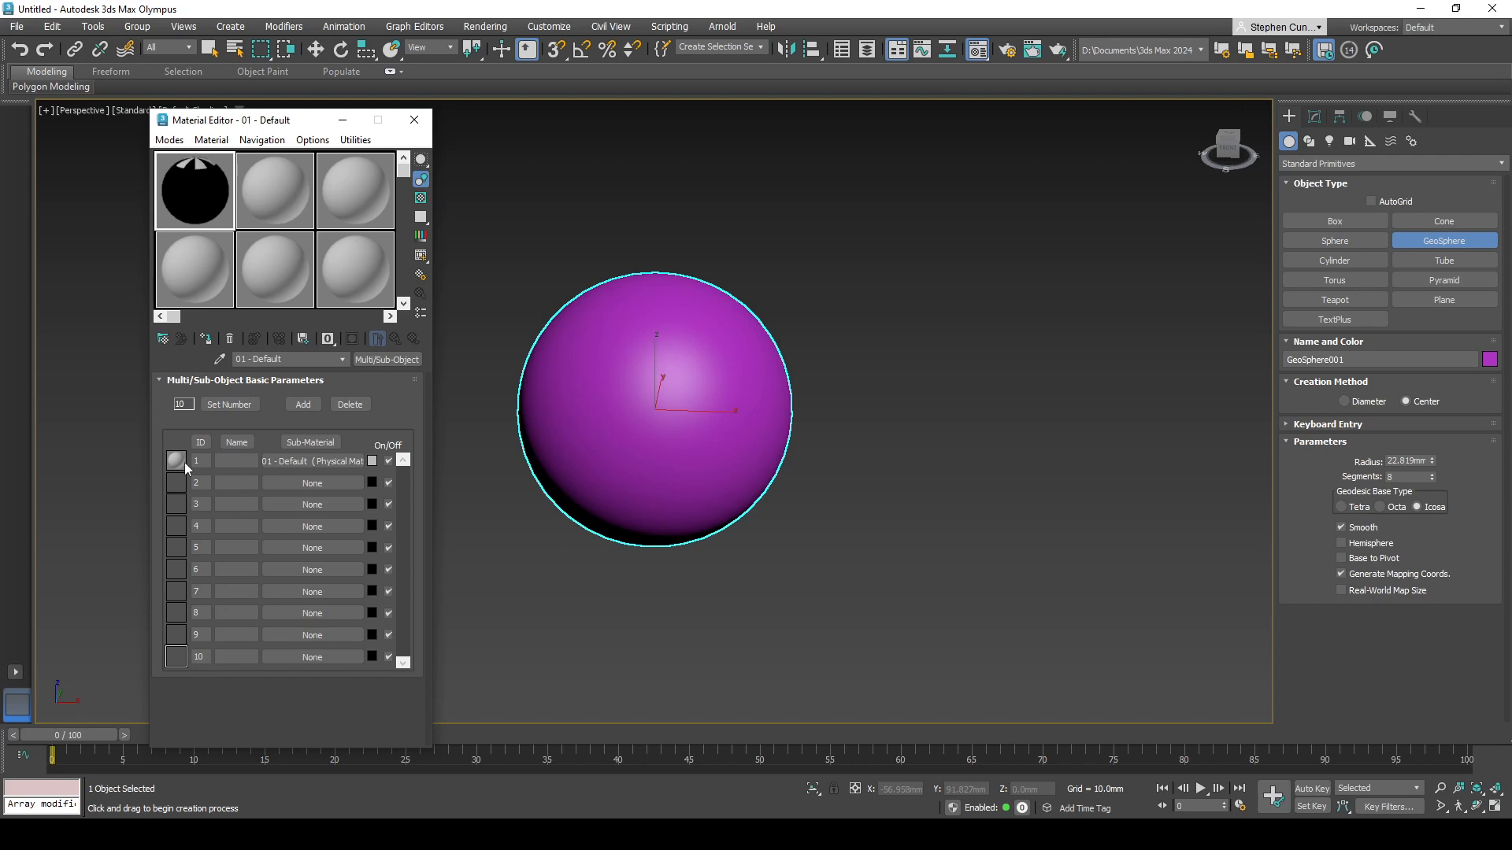
Step: Assign the Multi/Sub-Object material to the geosphere and set its number of sub-materials to 4
{"action": "left_click_drag", "start_coordinate": [206, 187], "coordinate": [754, 451]}
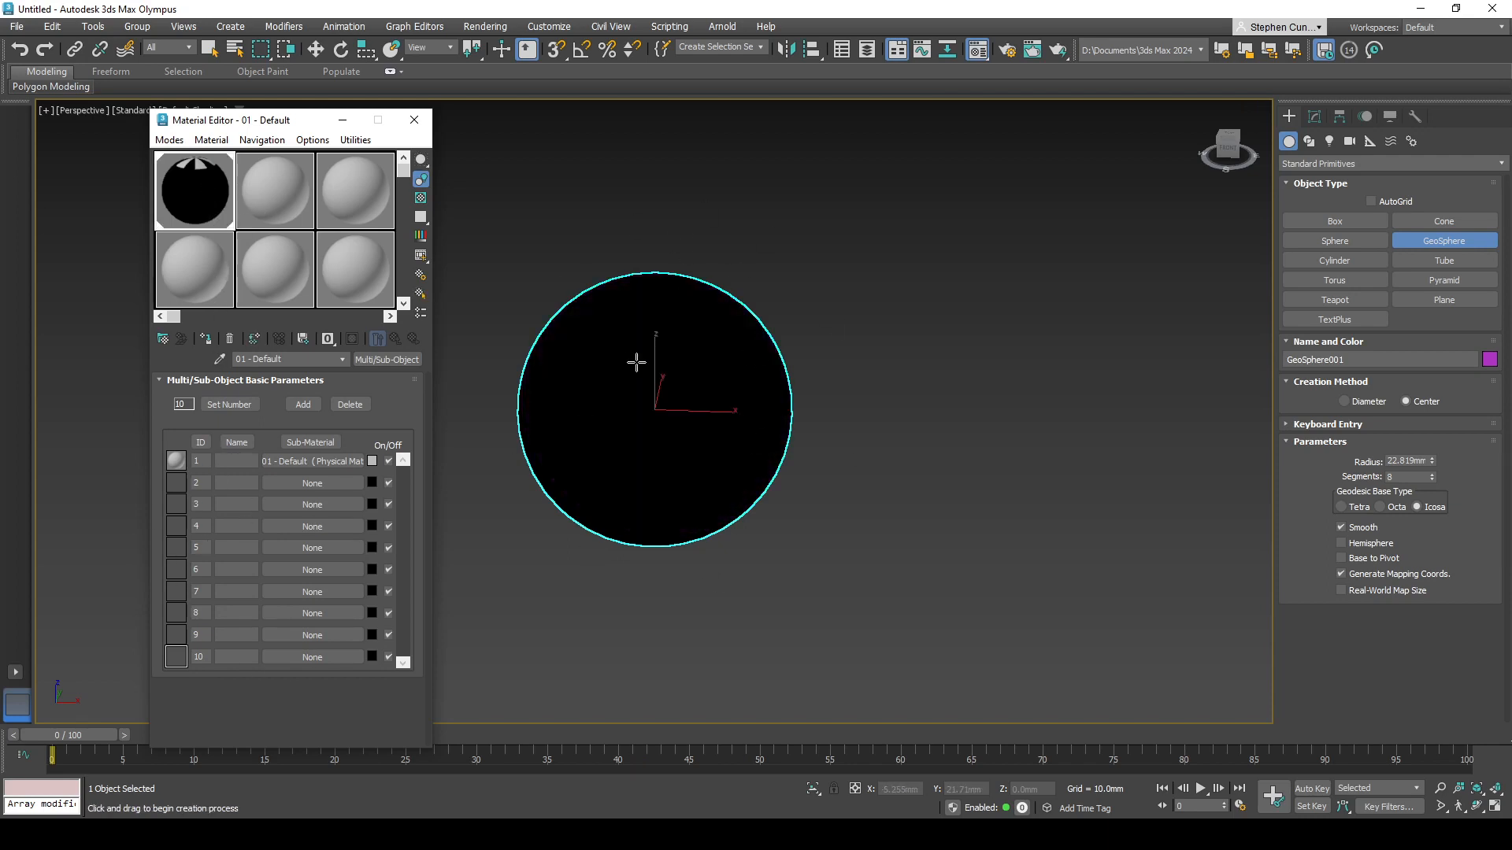
{"action": "middle_click_drag", "start_coordinate": [636, 362], "coordinate": [655, 375]}
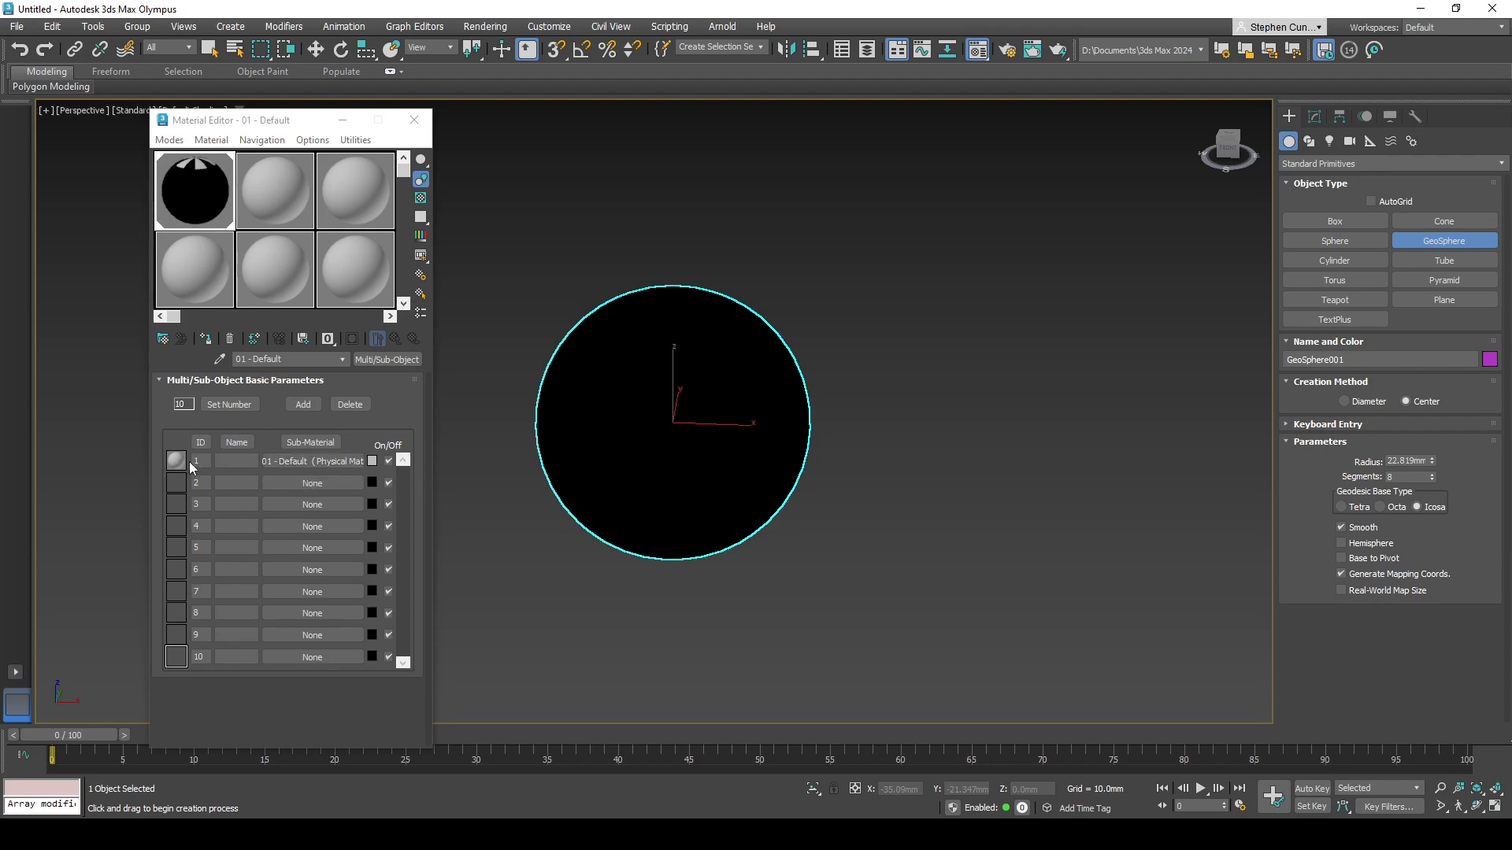
{"action": "left_click", "coordinate": [233, 408]}
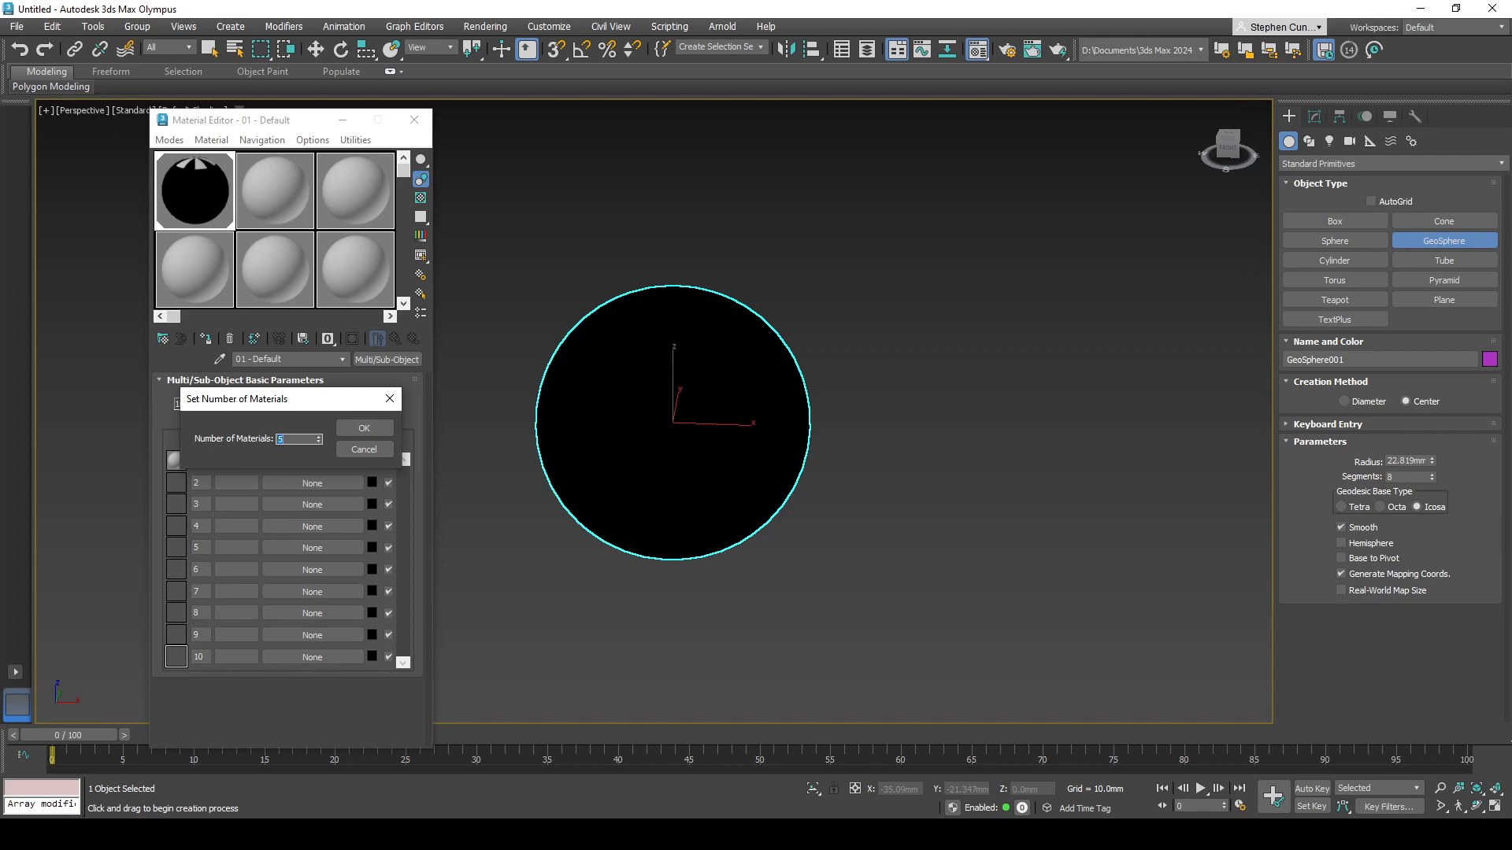
{"action": "left_click", "coordinate": [386, 431]}
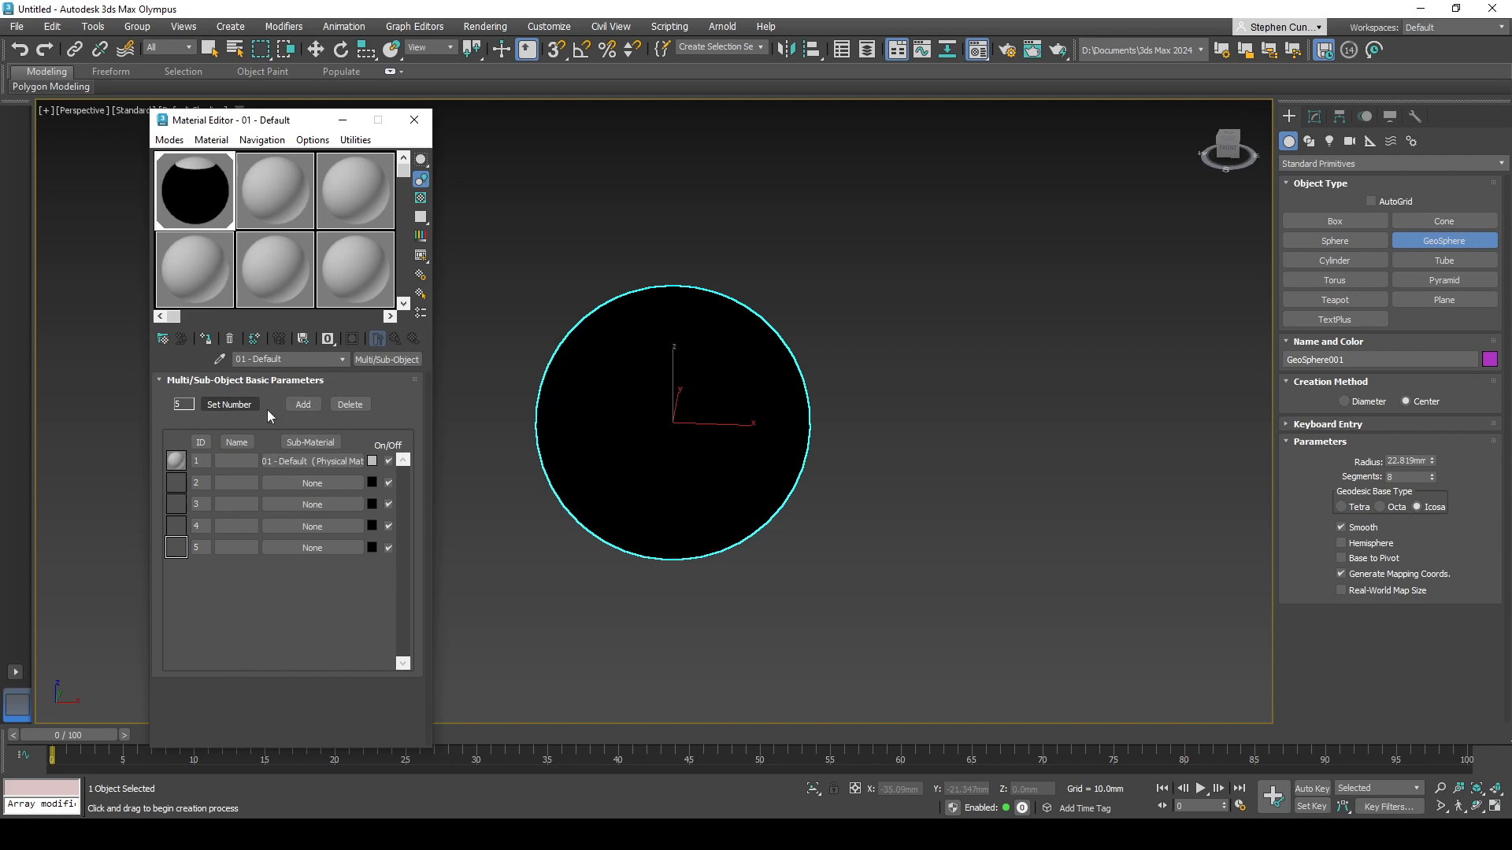
{"action": "left_click", "coordinate": [248, 403]}
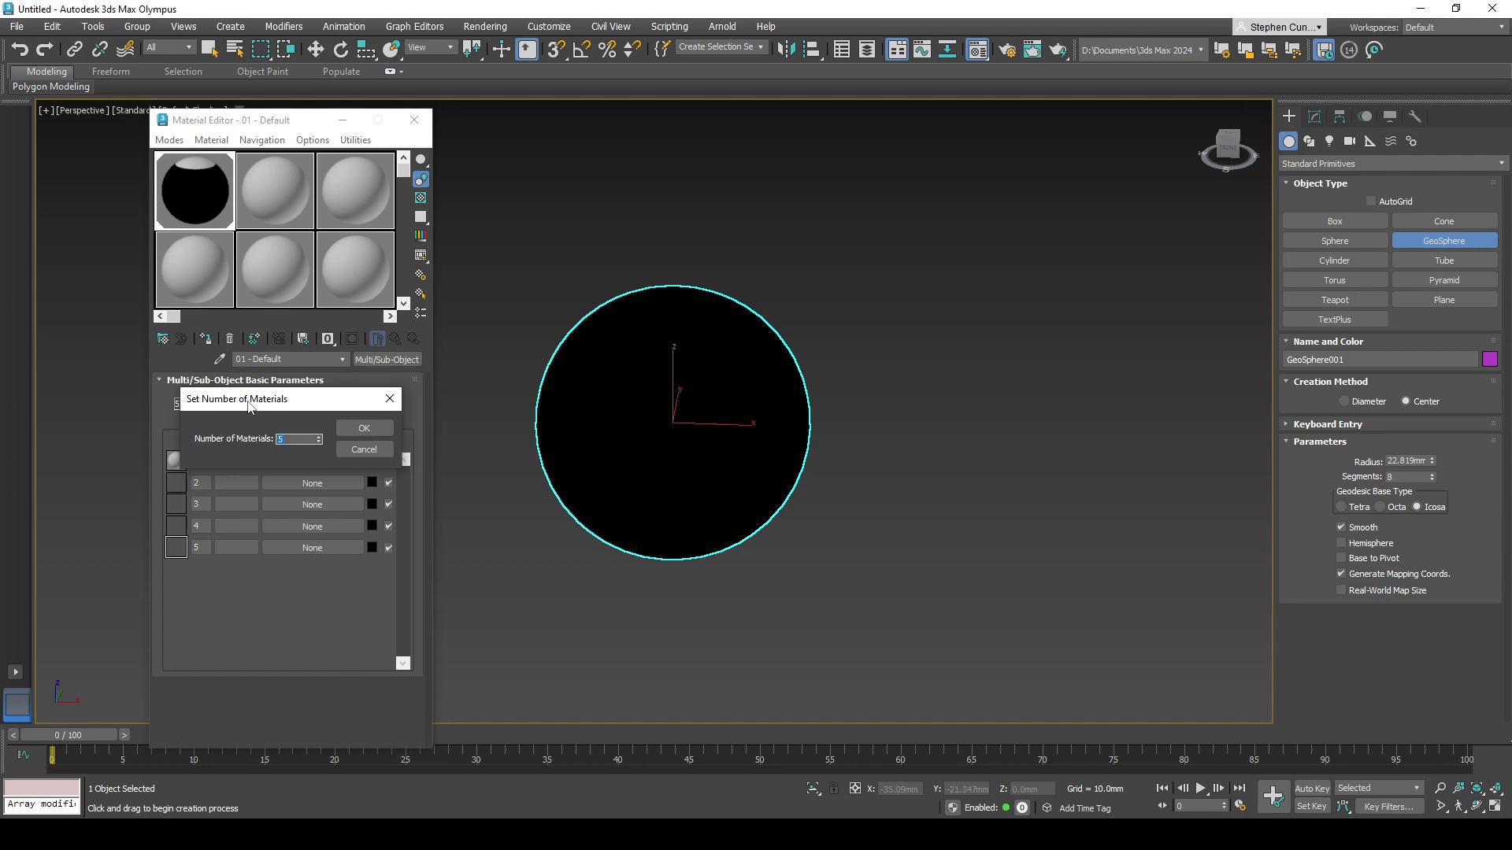
{"action": "type", "text": "4"}
{"action": "left_click", "coordinate": [372, 431]}
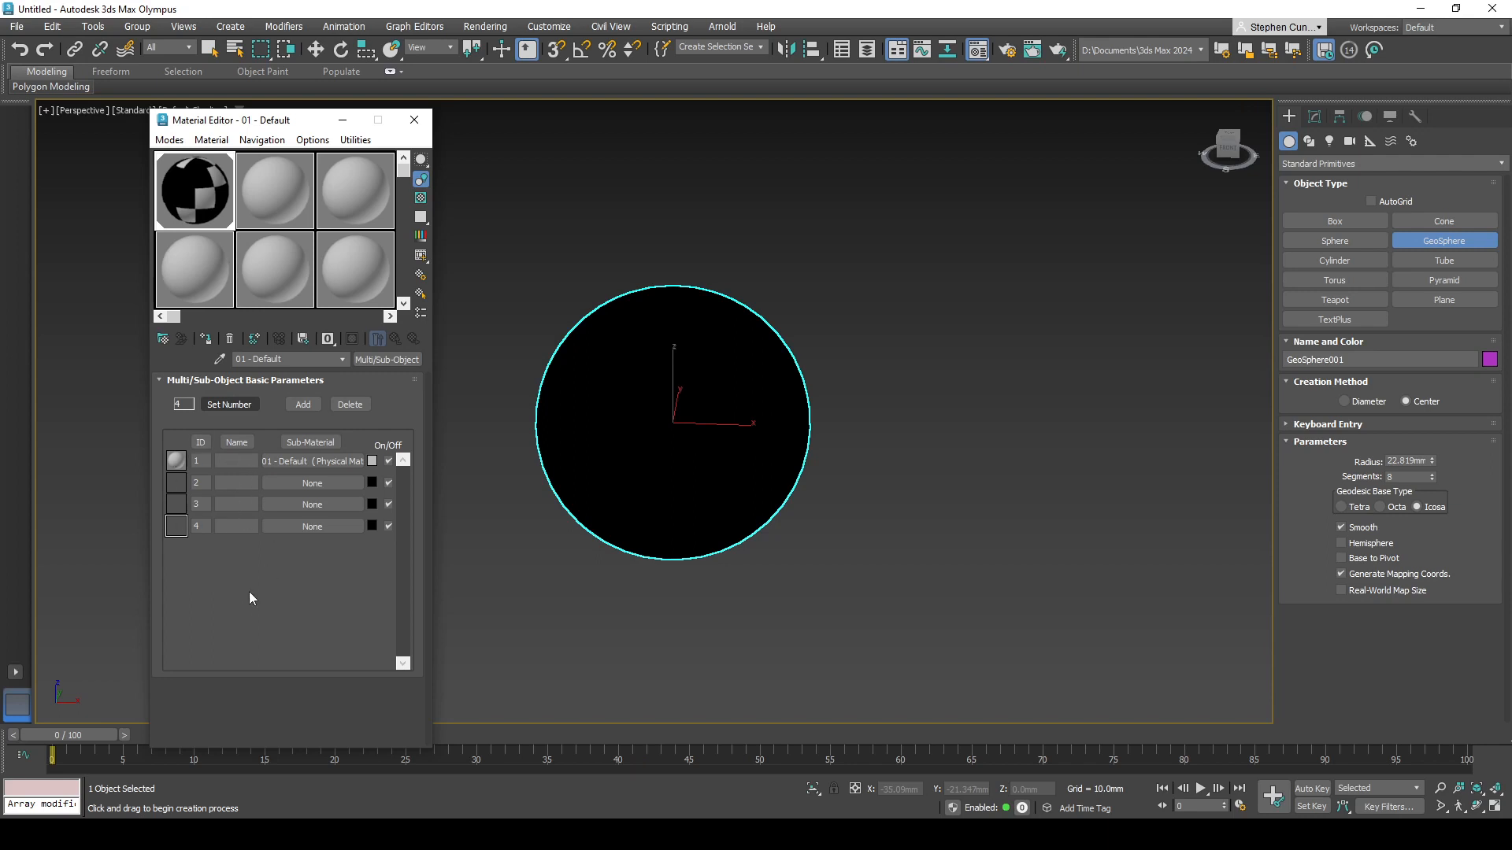
Step: Add a Physical Material to sub-material slot 2 of the Multi/Sub-Object material
{"action": "left_click", "coordinate": [315, 483]}
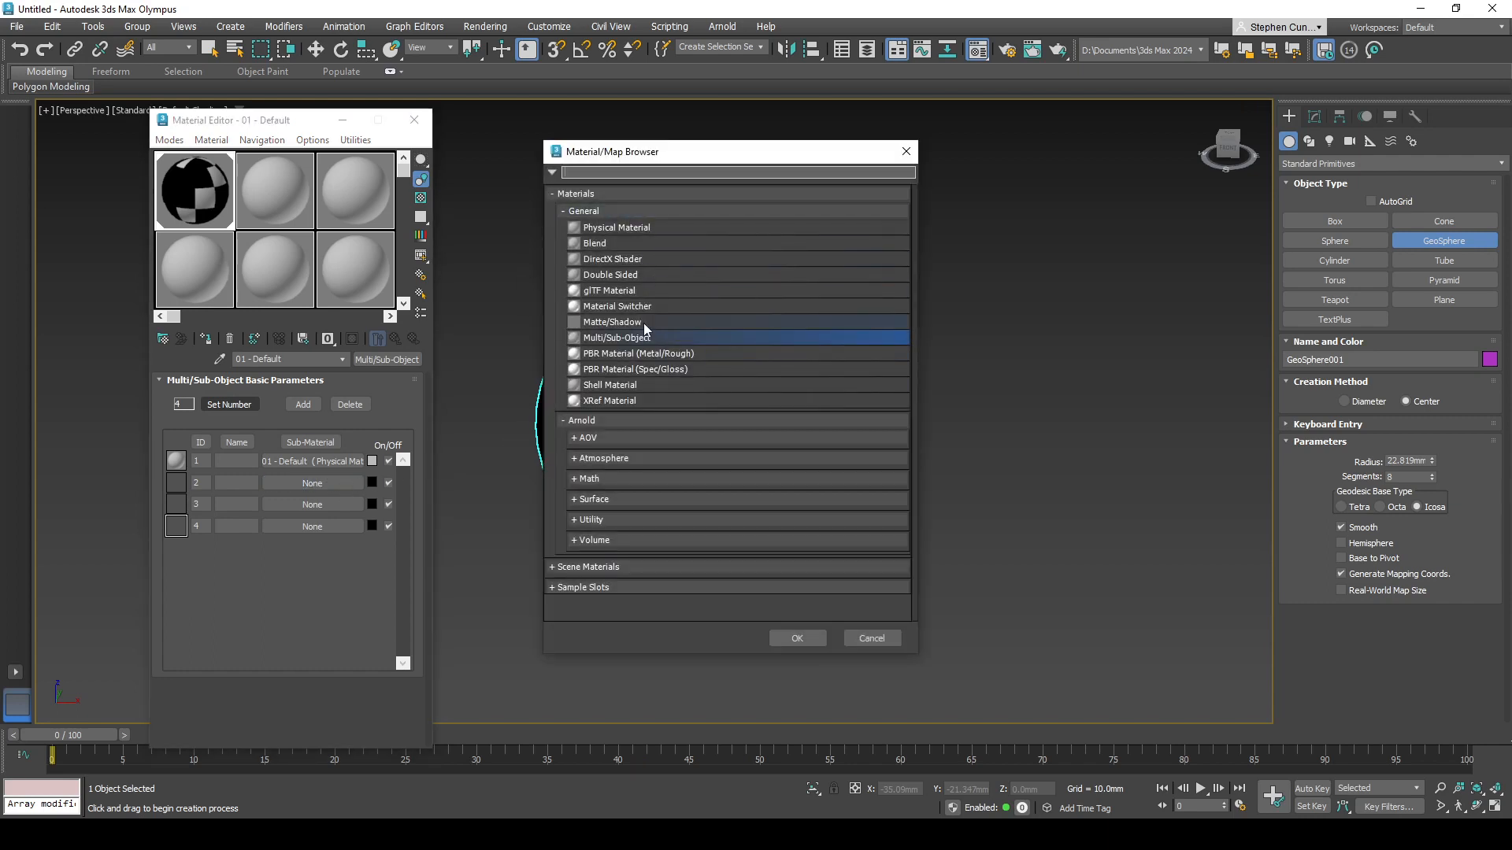
{"action": "left_click", "coordinate": [638, 226]}
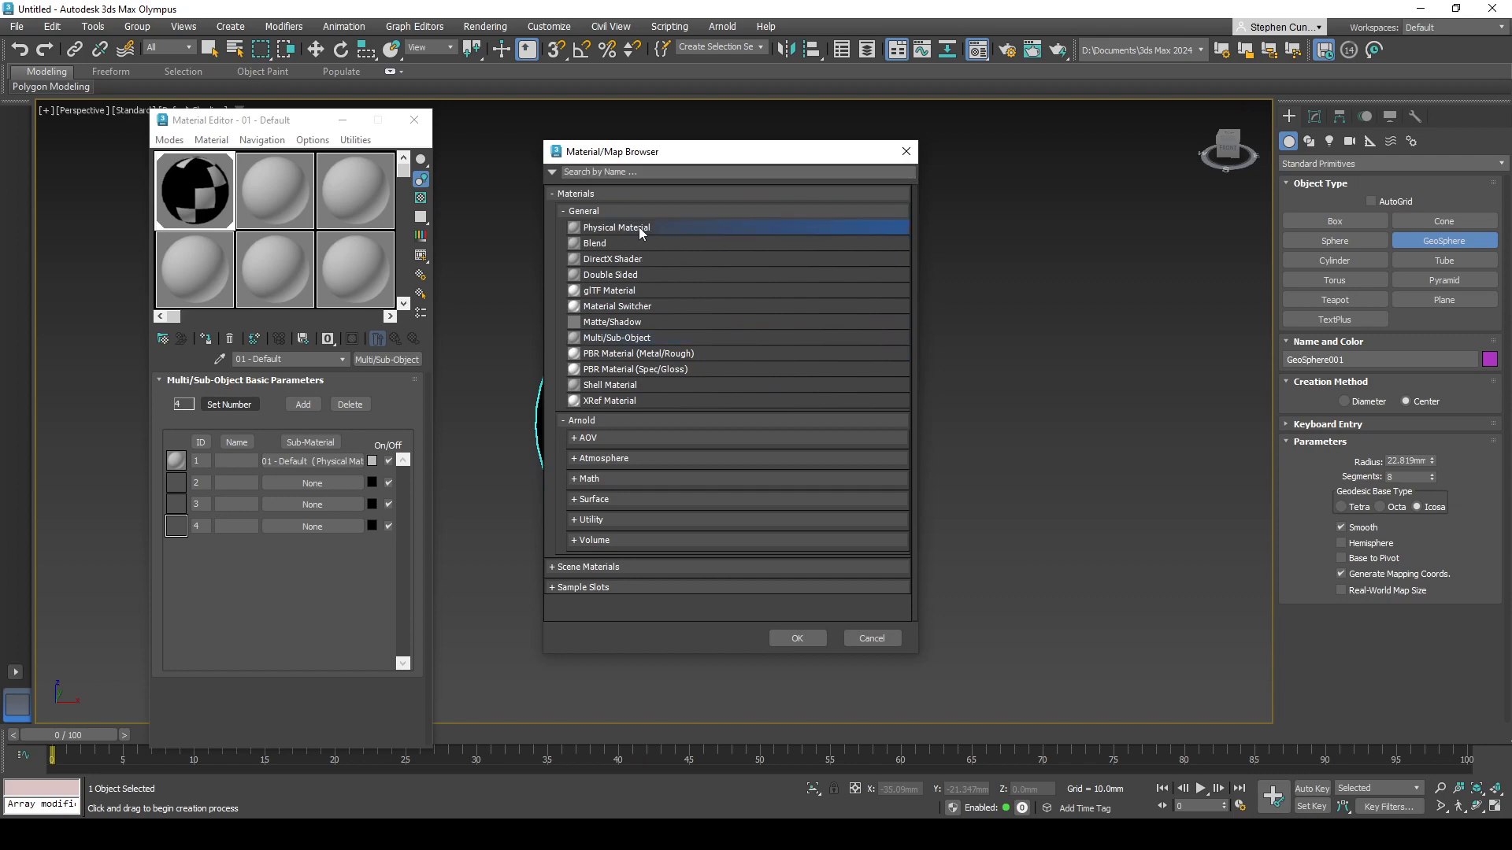
{"action": "left_click", "coordinate": [792, 635]}
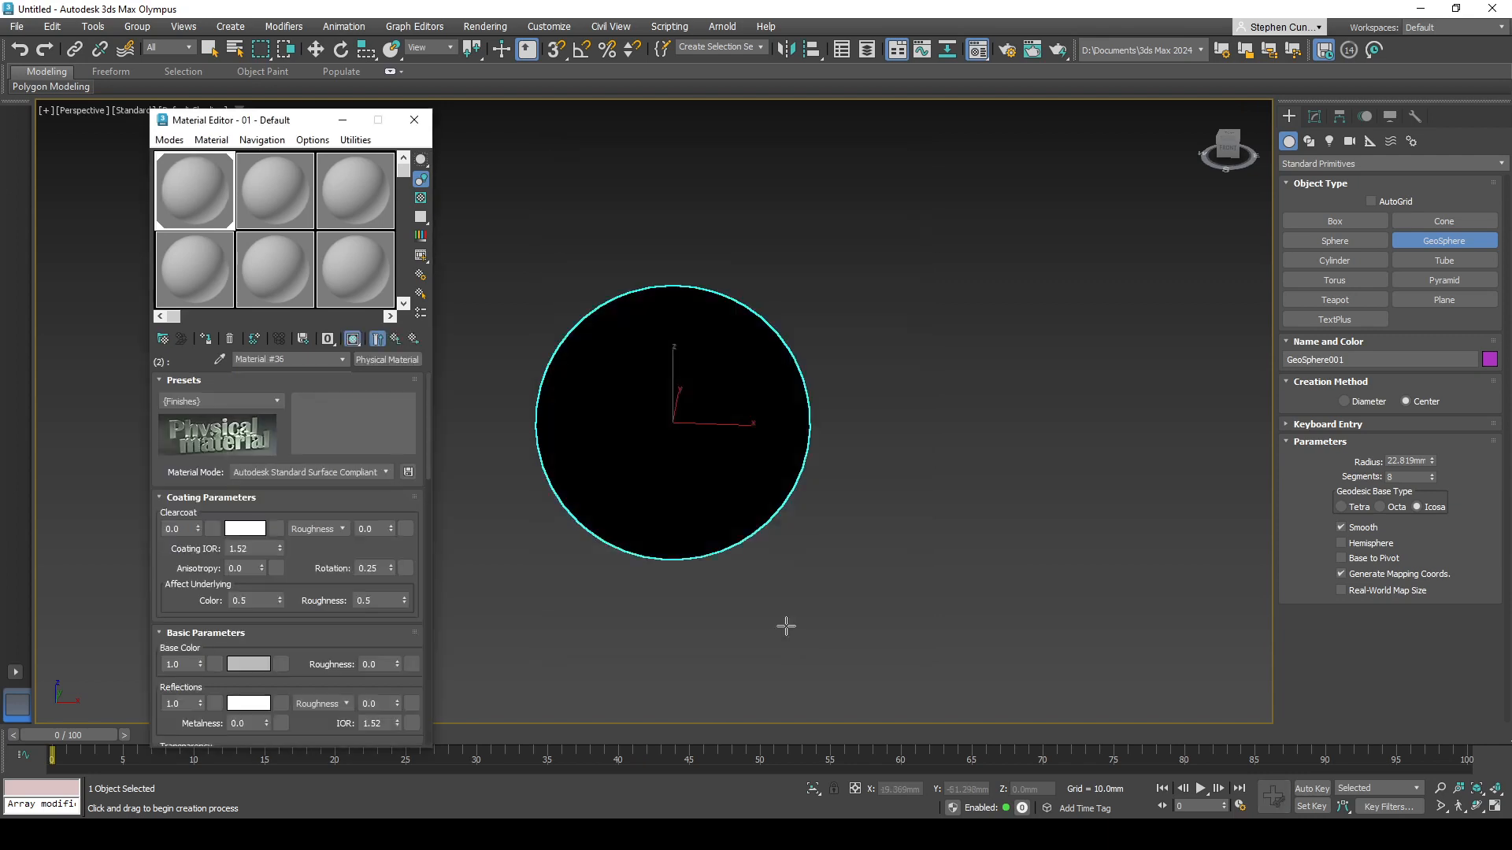
Step: Open the Material/Map Navigator and arrange it beside the Material Editor so that the sphere stays in view
{"action": "left_click", "coordinate": [421, 312]}
{"action": "left_click_drag", "start_coordinate": [240, 119], "coordinate": [327, 120]}
{"action": "left_click_drag", "start_coordinate": [176, 167], "coordinate": [95, 146]}
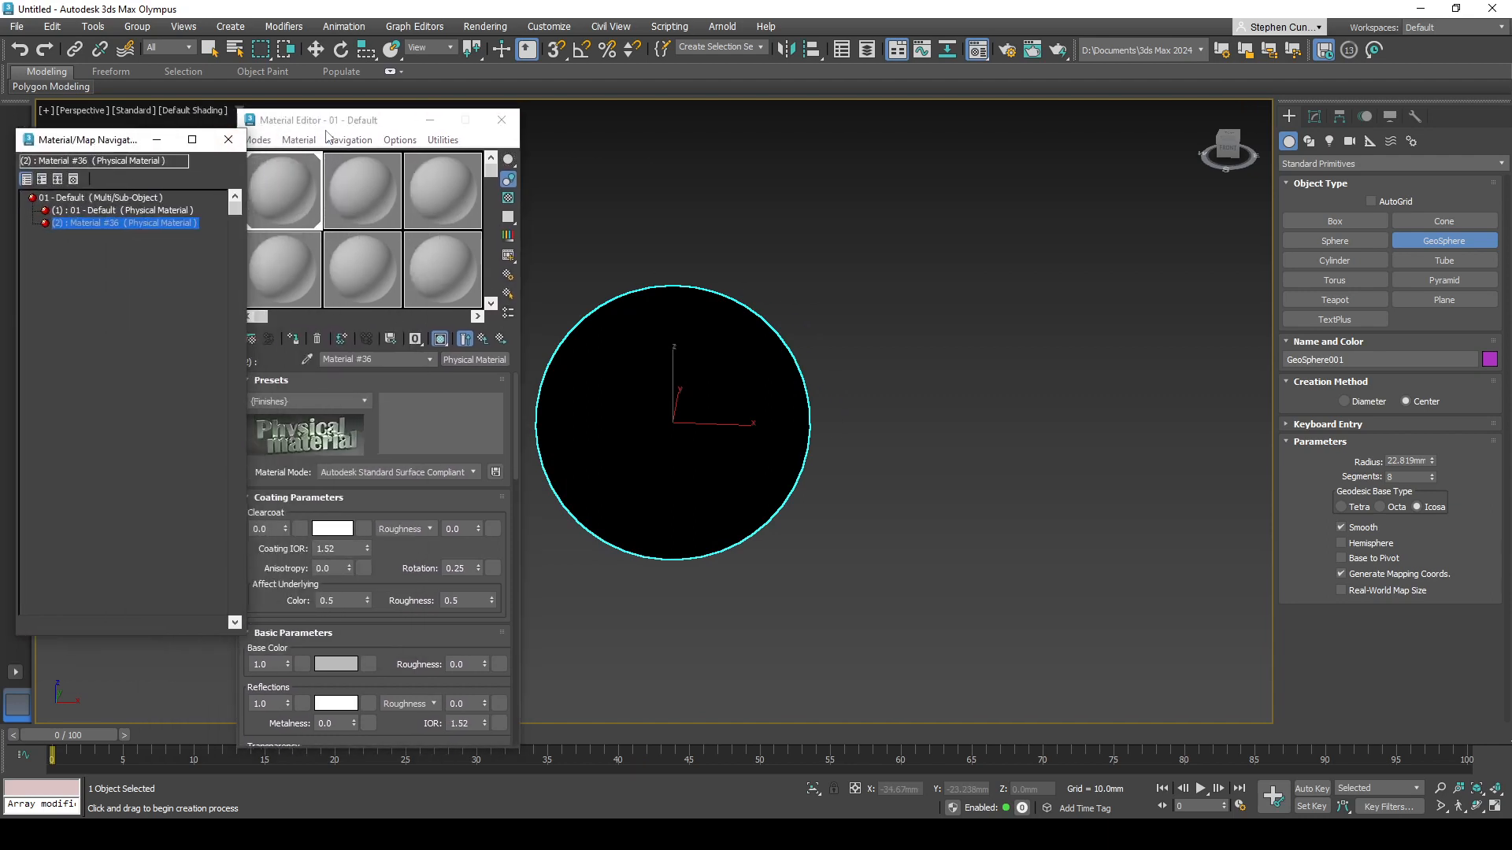
{"action": "mouse_move", "coordinate": [330, 128]}
{"action": "left_mouse_down"}
{"action": "mouse_move", "coordinate": [313, 128]}
{"action": "mouse_move", "coordinate": [355, 128]}
{"action": "left_mouse_up"}
{"action": "middle_click_drag", "start_coordinate": [737, 405], "coordinate": [855, 411]}
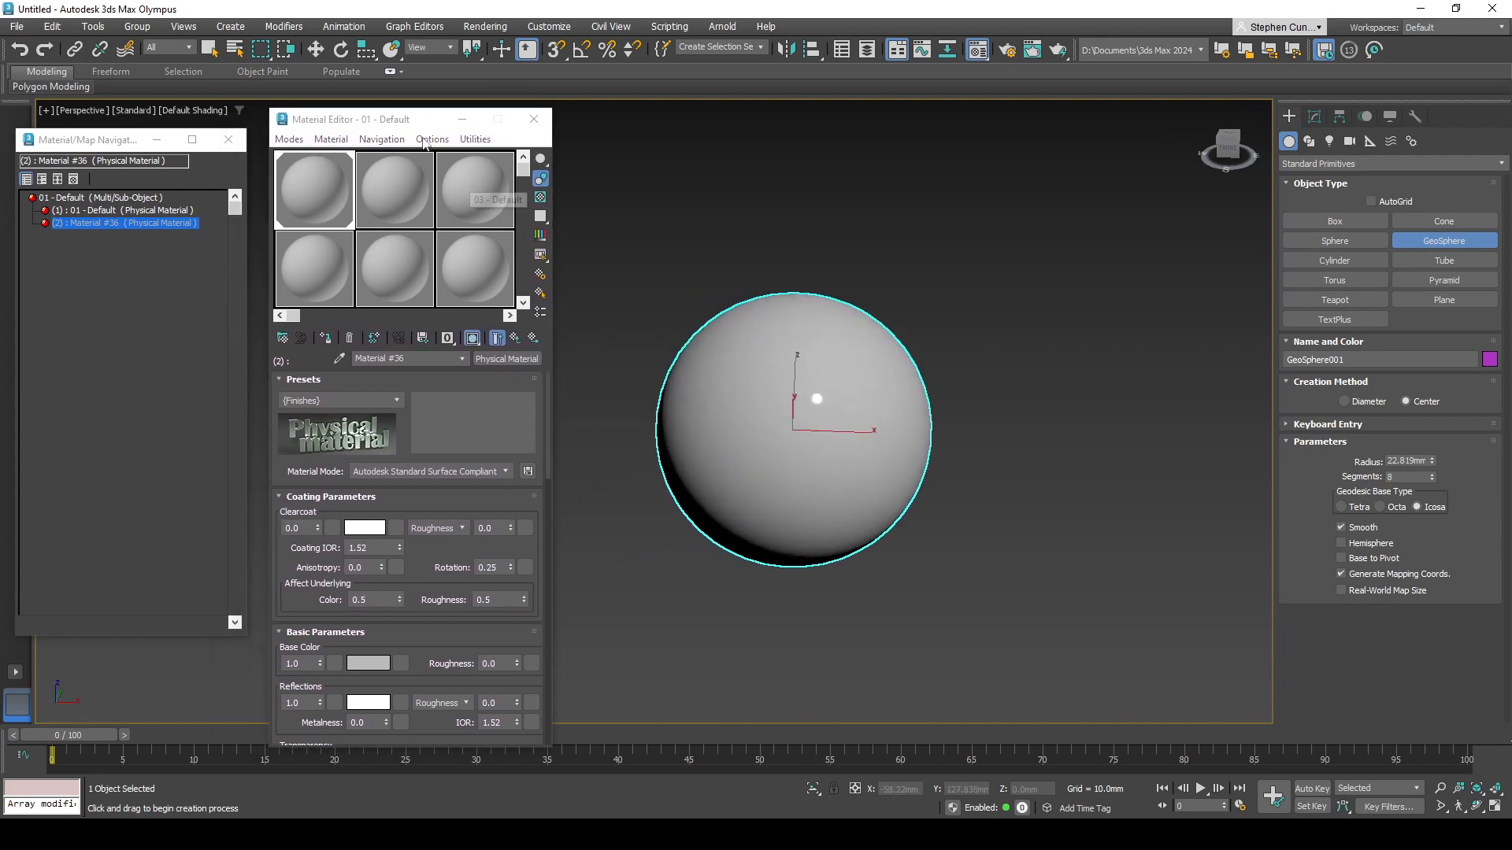
{"action": "left_click_drag", "start_coordinate": [333, 120], "coordinate": [357, 120]}
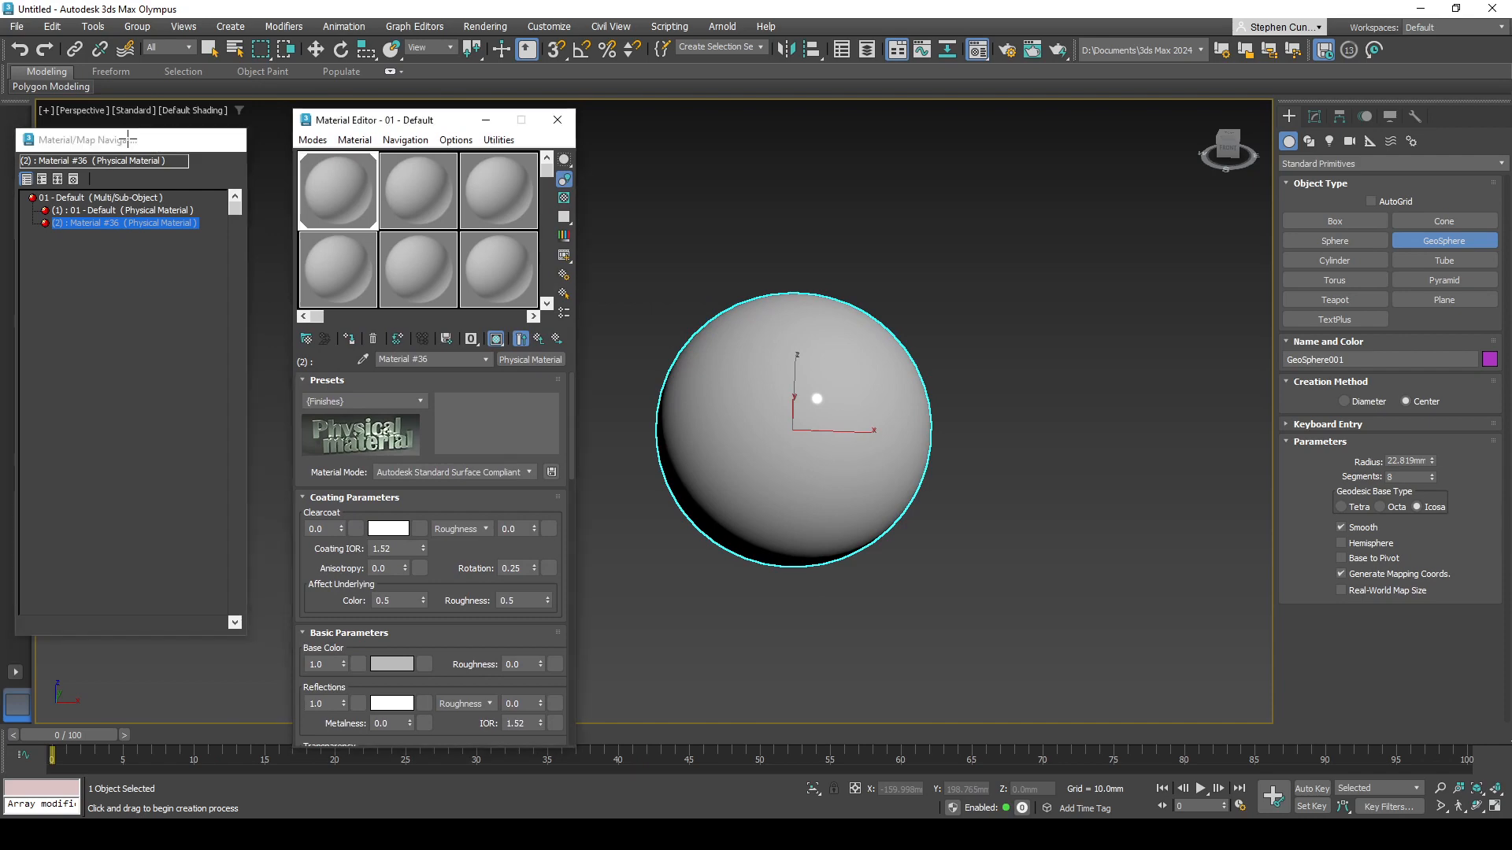
{"action": "left_click", "coordinate": [154, 143]}
{"action": "left_click", "coordinate": [66, 808]}
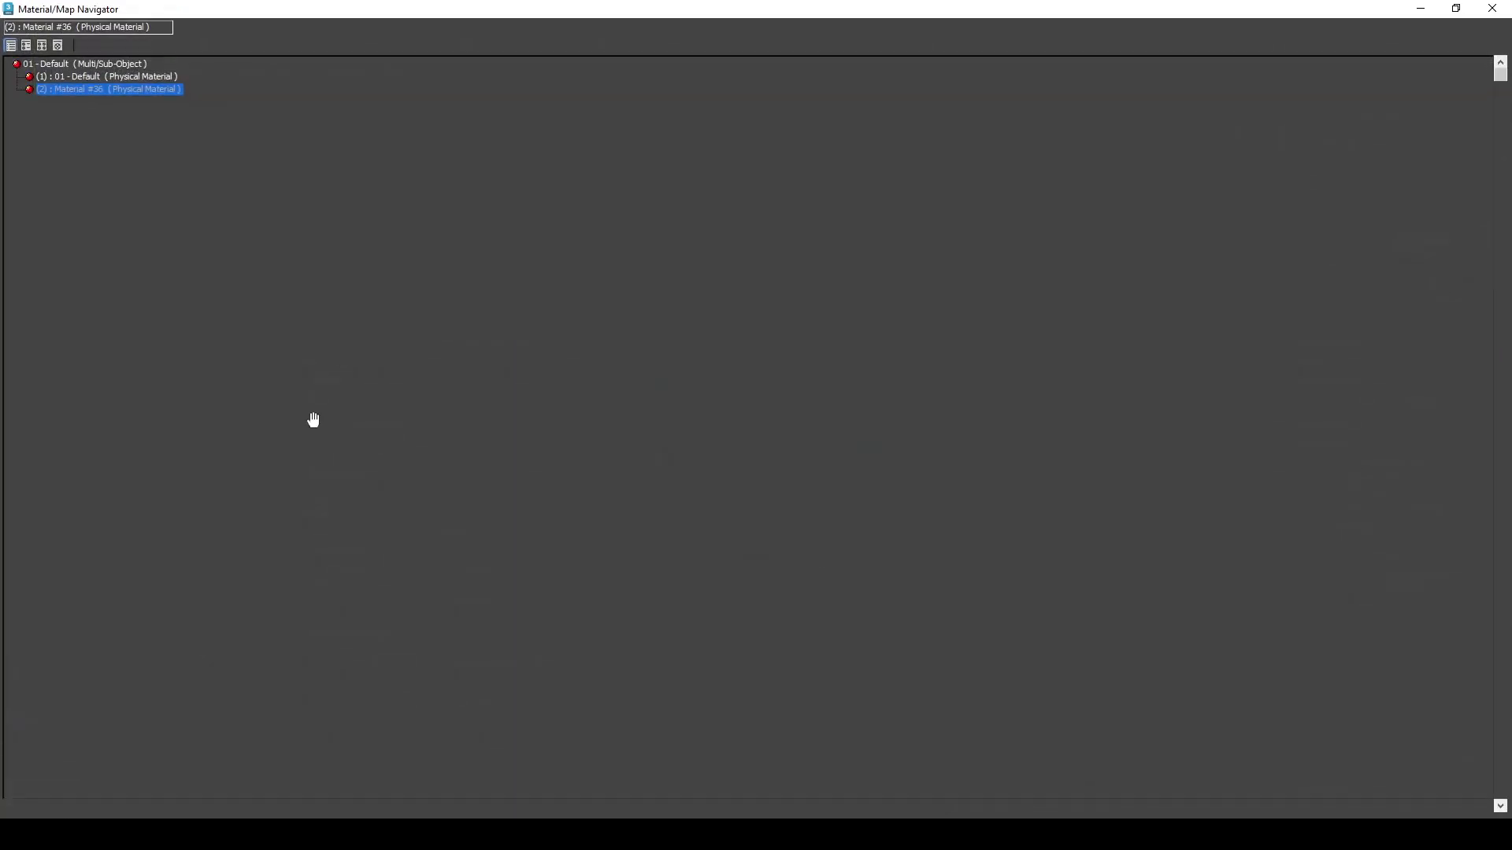
{"action": "left_click", "coordinate": [1456, 9]}
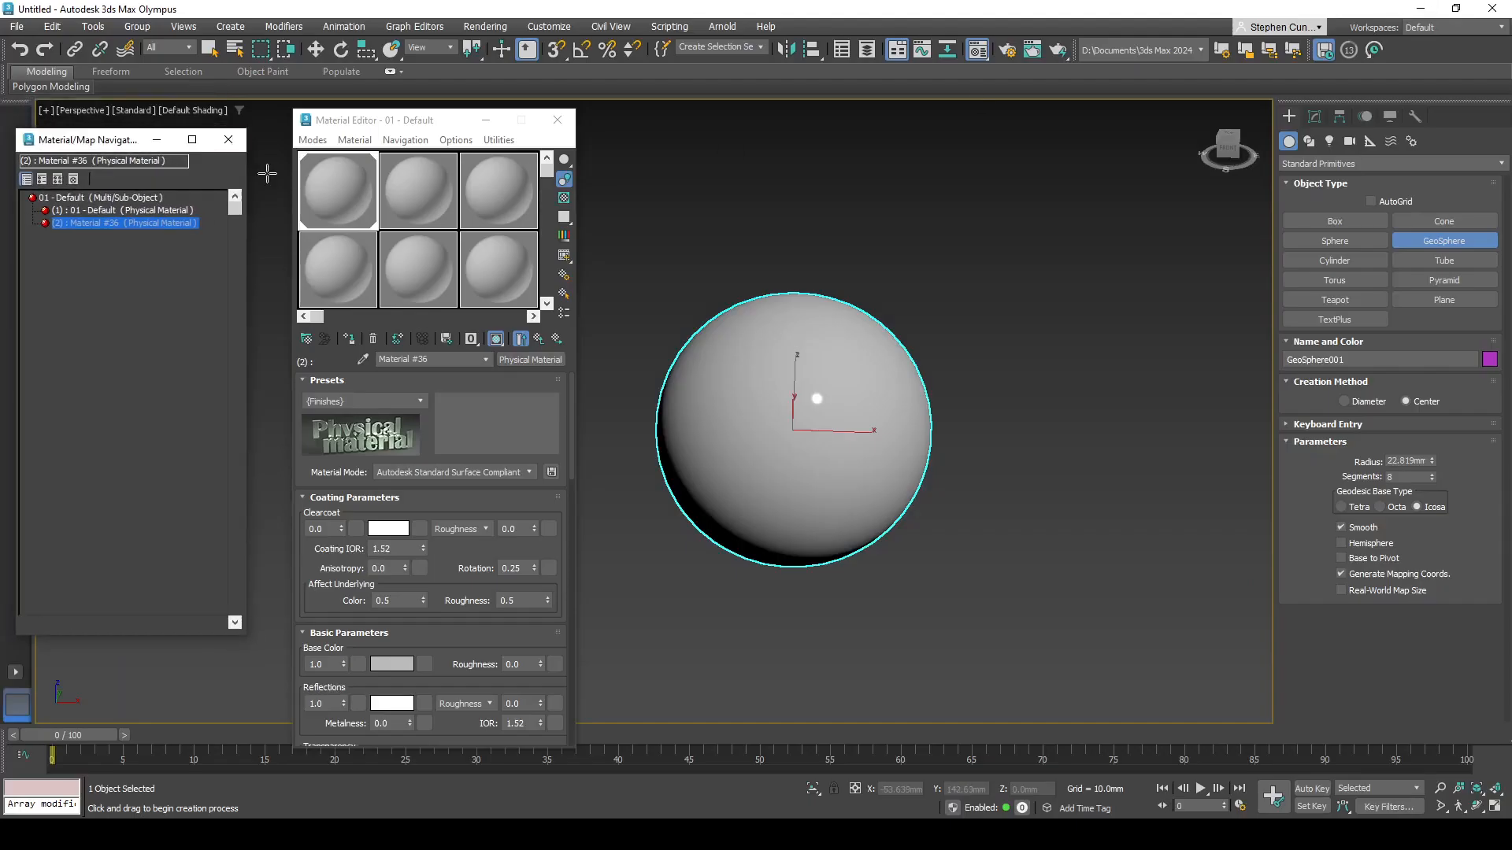
{"action": "left_click_drag", "start_coordinate": [121, 151], "coordinate": [160, 152]}
Step: Return to the parent Multi/Sub-Object material and add a Physical Material to each of slots 3 and 4
{"action": "left_click", "coordinate": [140, 208]}
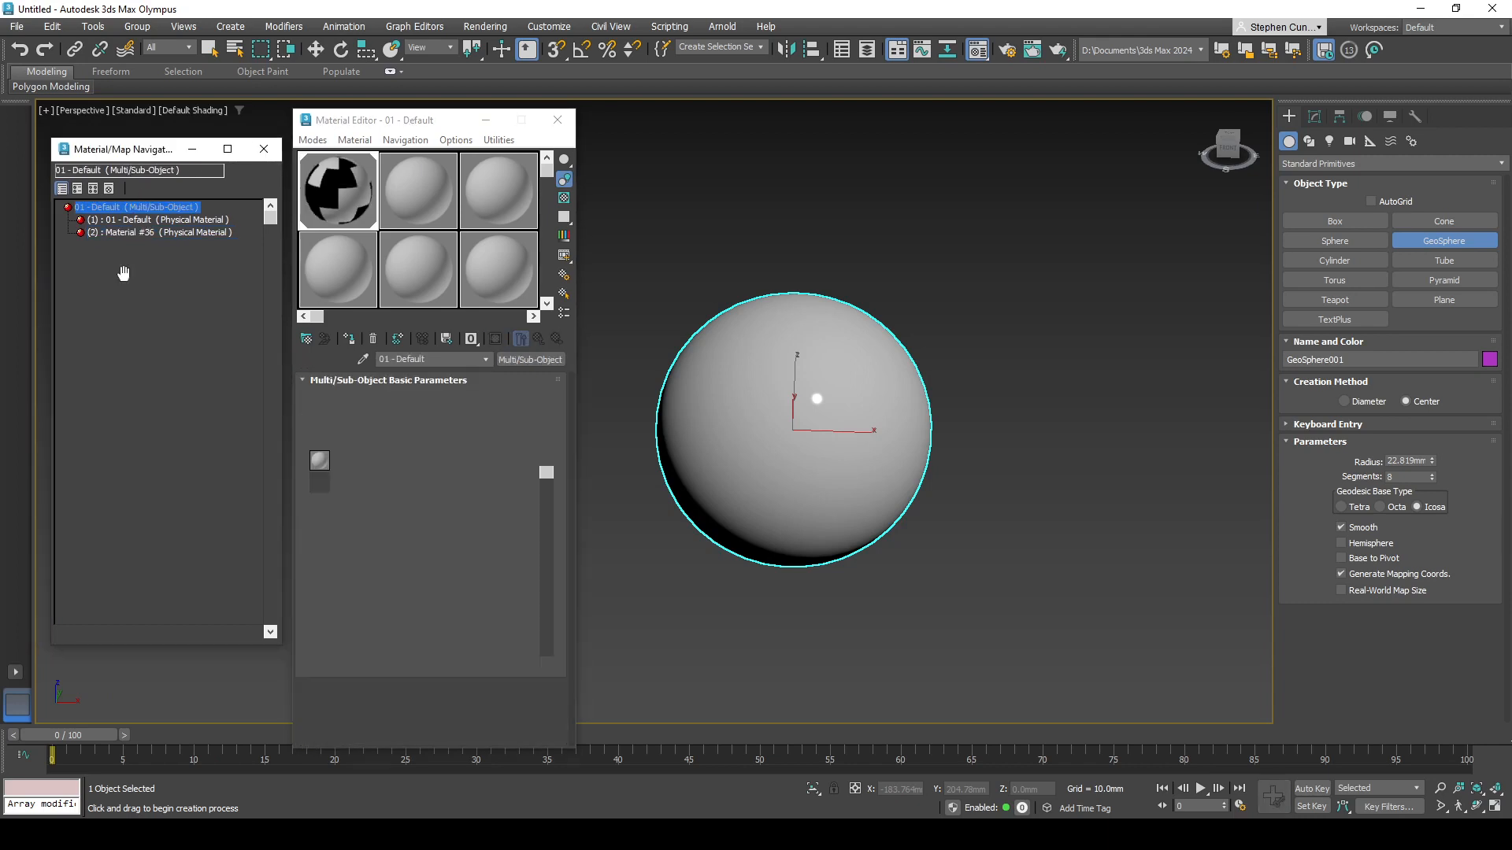
{"action": "left_click", "coordinate": [153, 220]}
{"action": "left_click", "coordinate": [138, 207]}
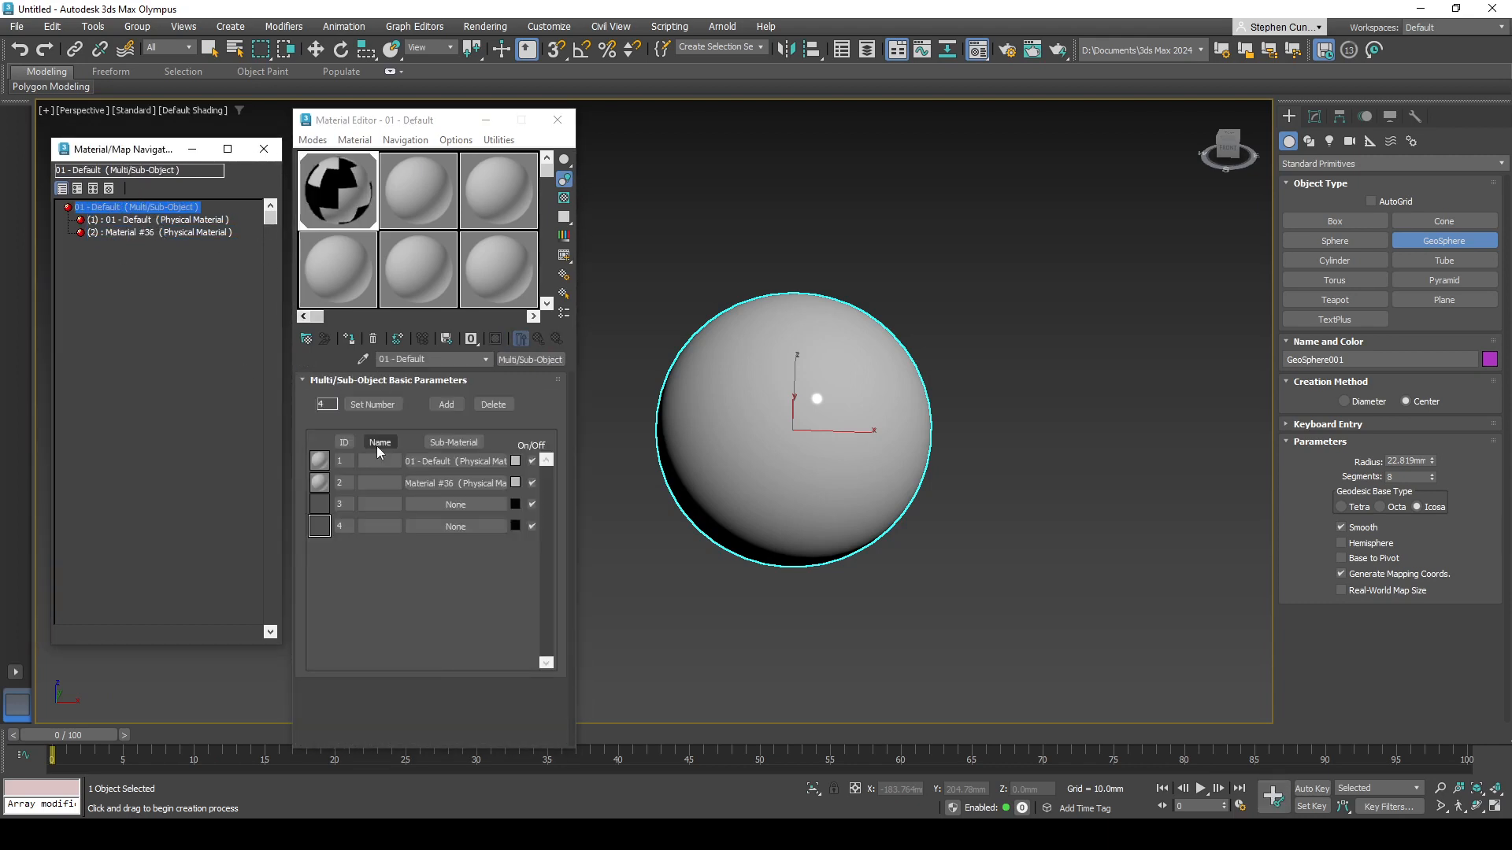
{"action": "left_click", "coordinate": [455, 504]}
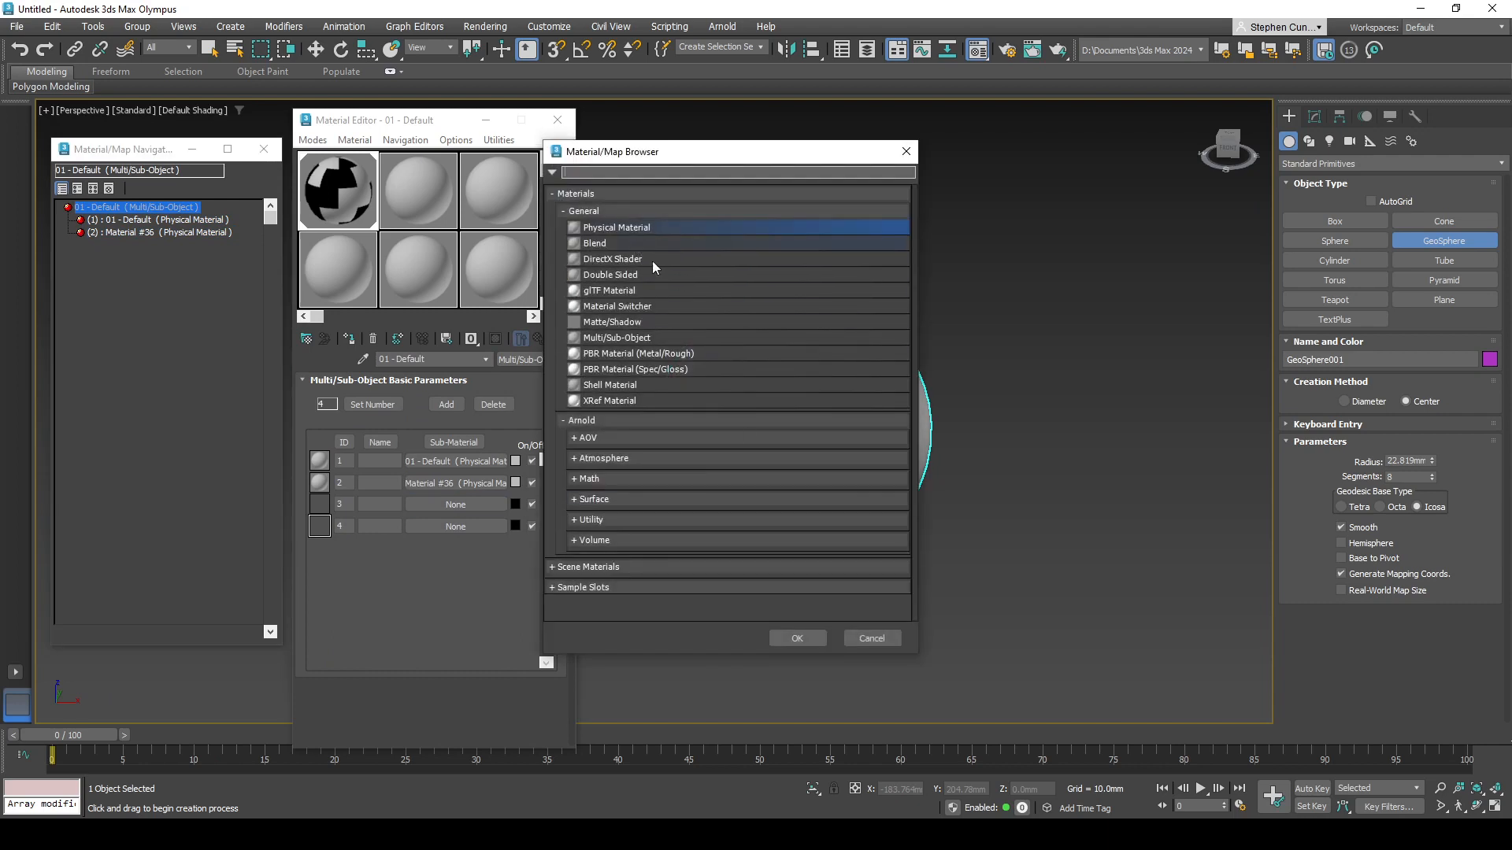
{"action": "left_click", "coordinate": [797, 637]}
{"action": "left_click", "coordinate": [136, 207]}
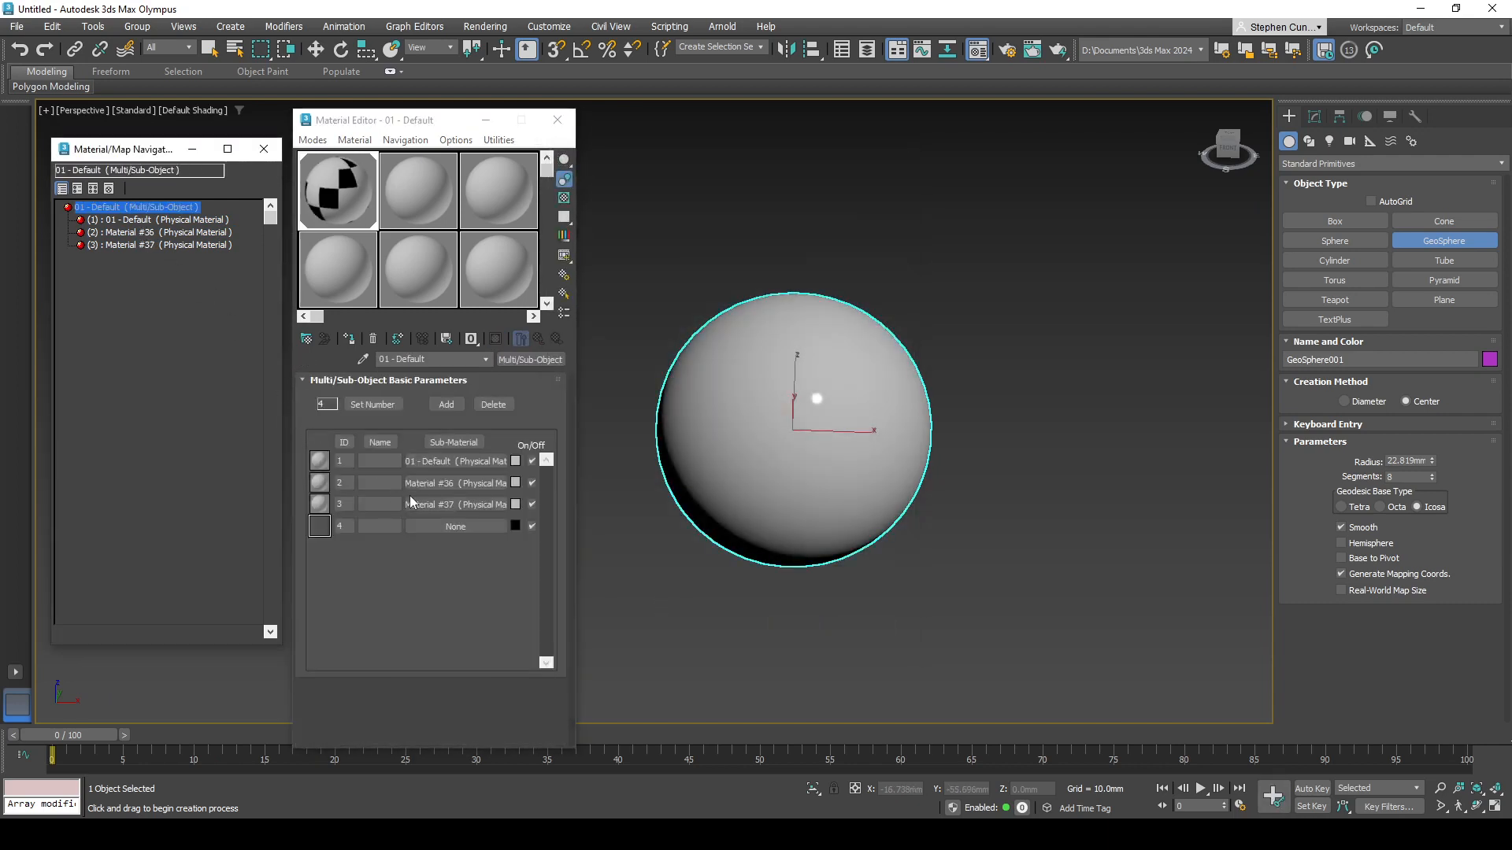
{"action": "left_click", "coordinate": [488, 526]}
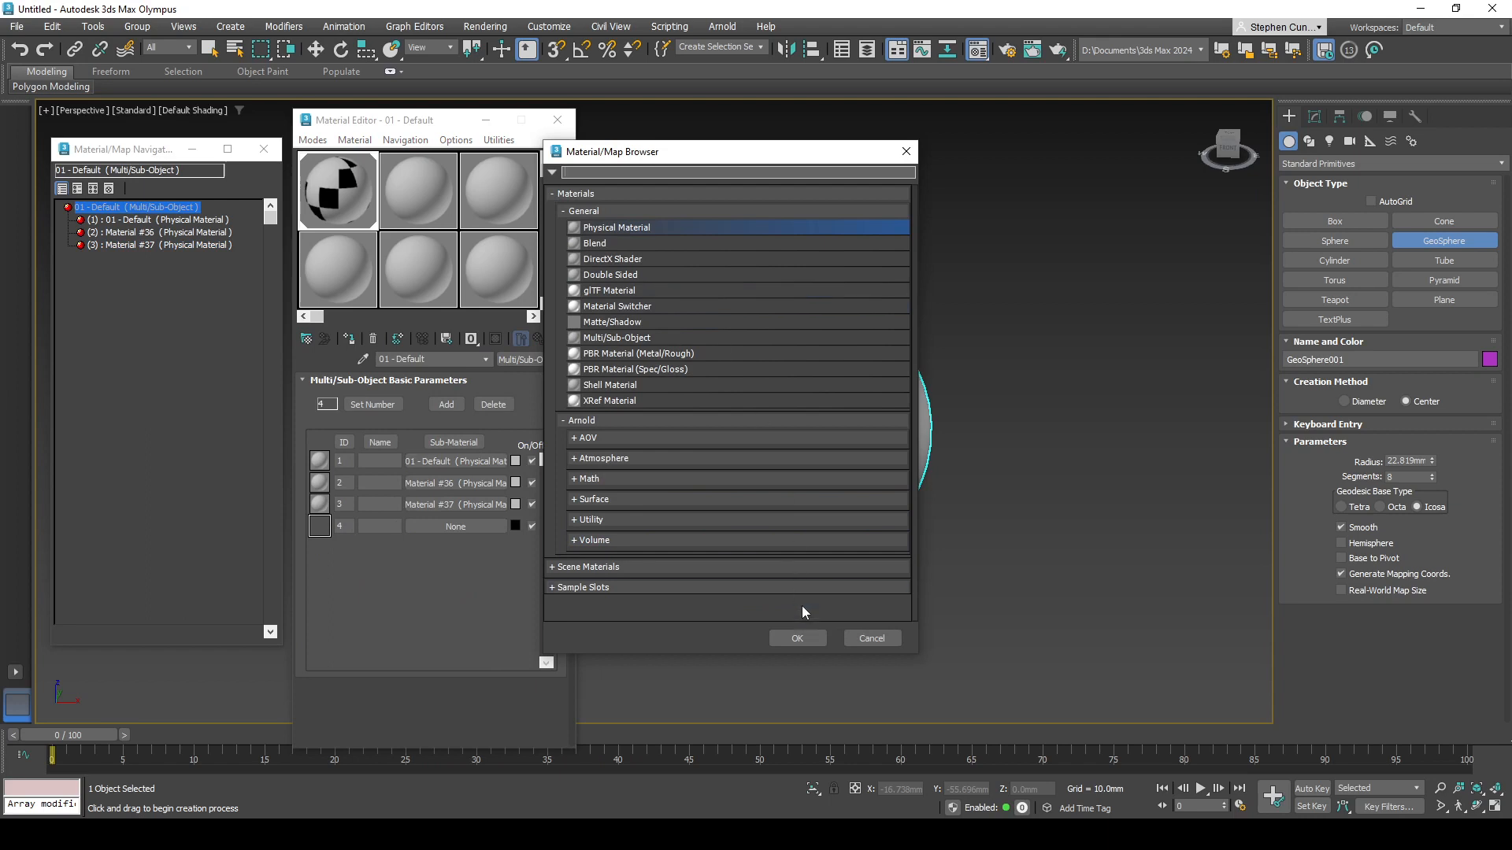
{"action": "left_click", "coordinate": [797, 638]}
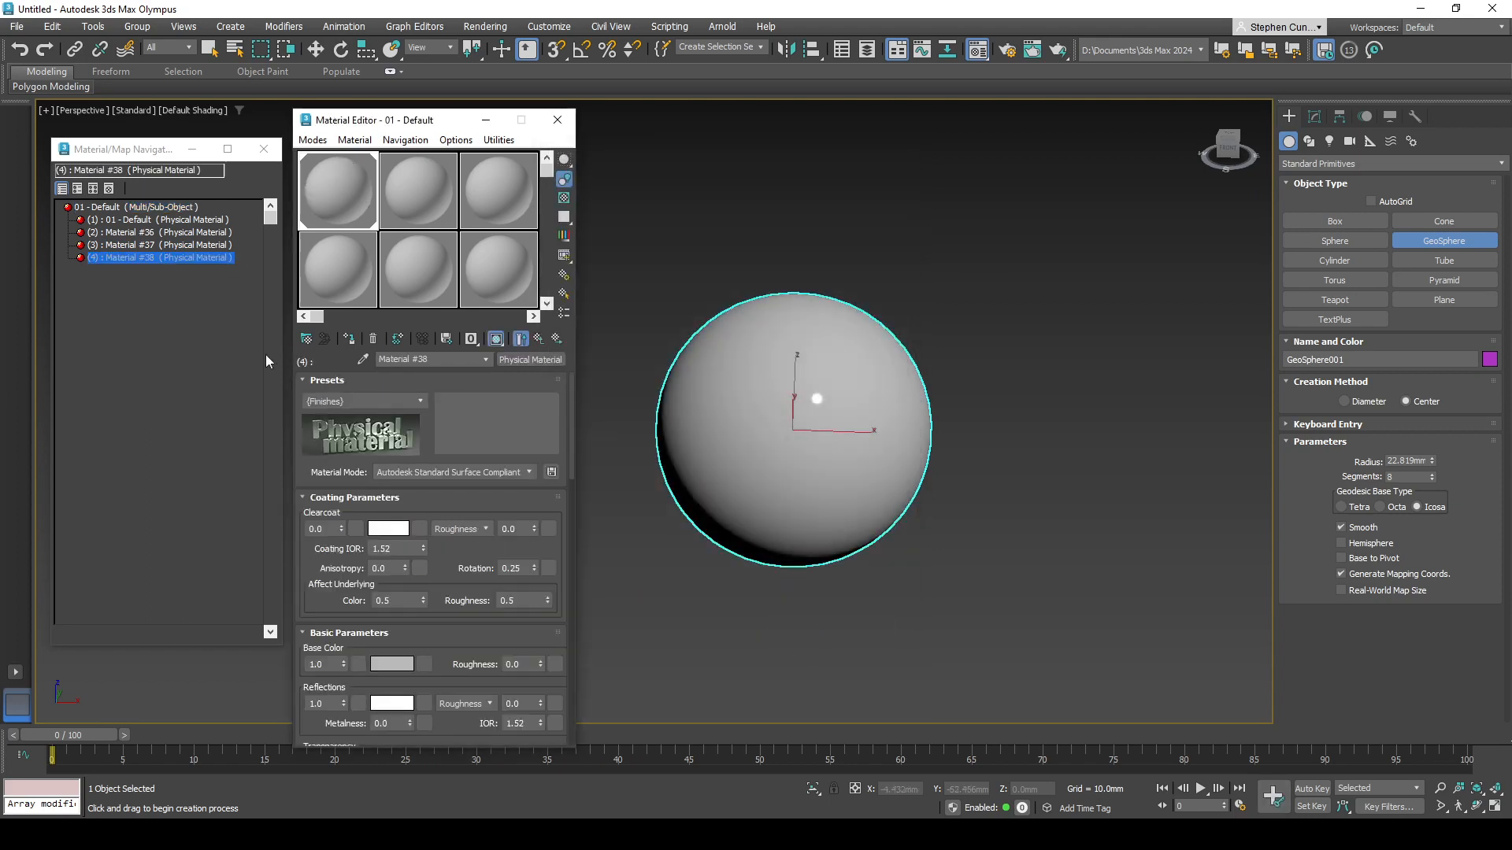
Step: Set the base color of sub-material 1 to bright green
{"action": "left_click", "coordinate": [135, 220]}
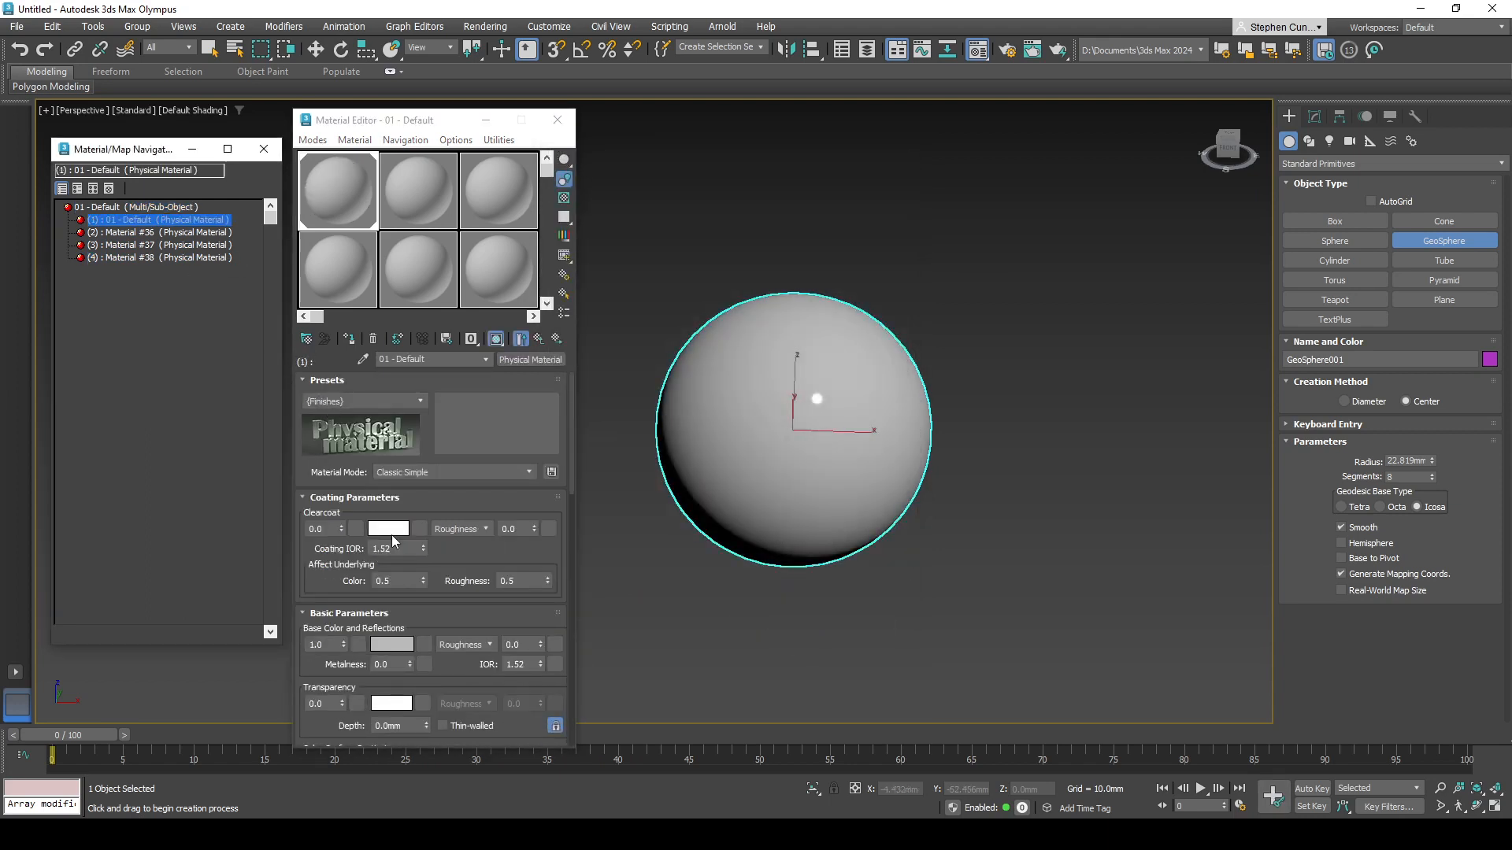
{"action": "left_click", "coordinate": [315, 499]}
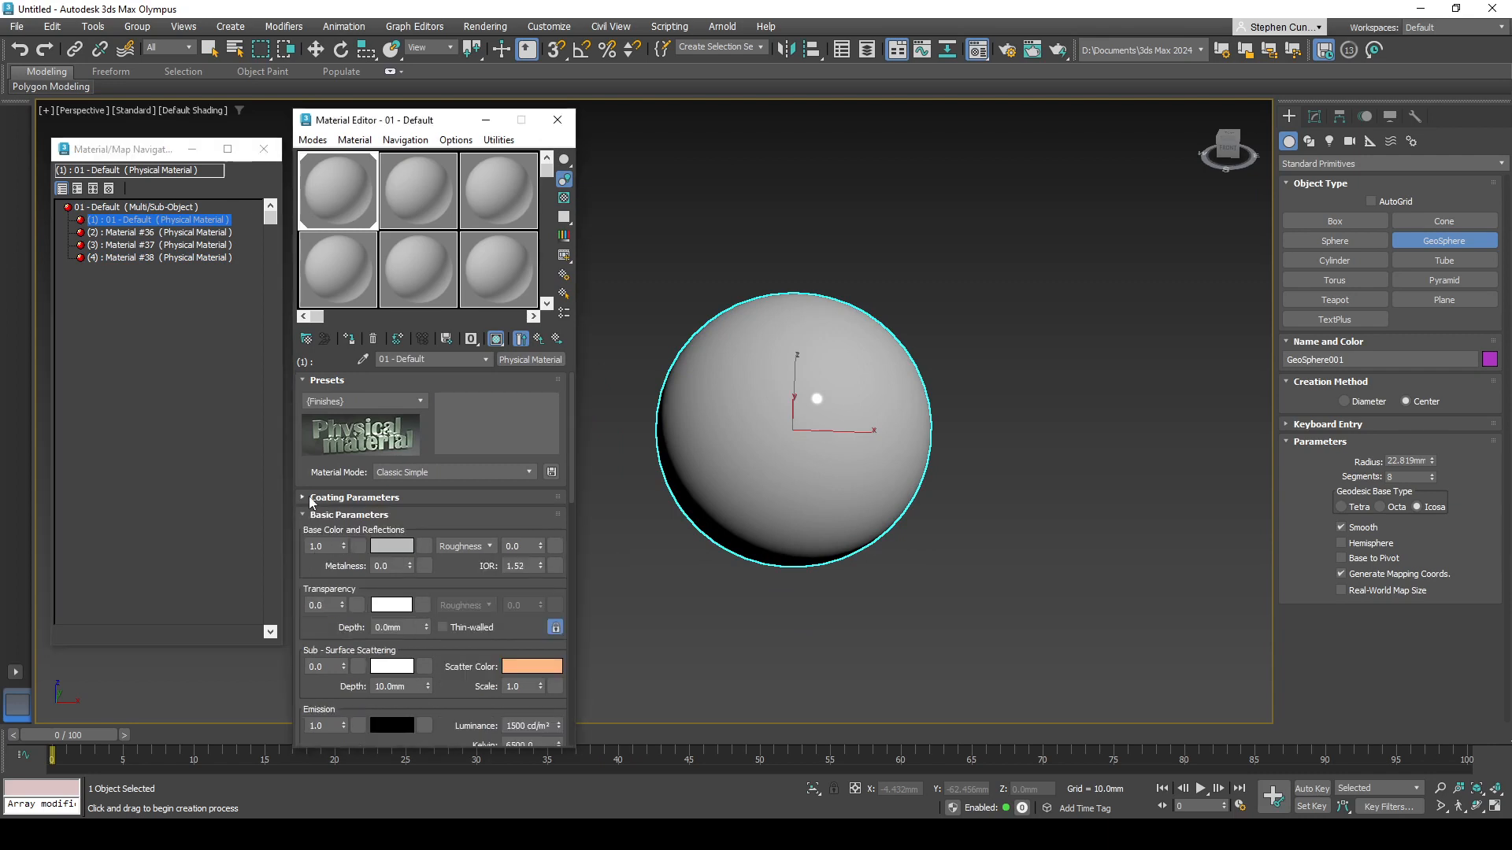
{"action": "left_click", "coordinate": [409, 549]}
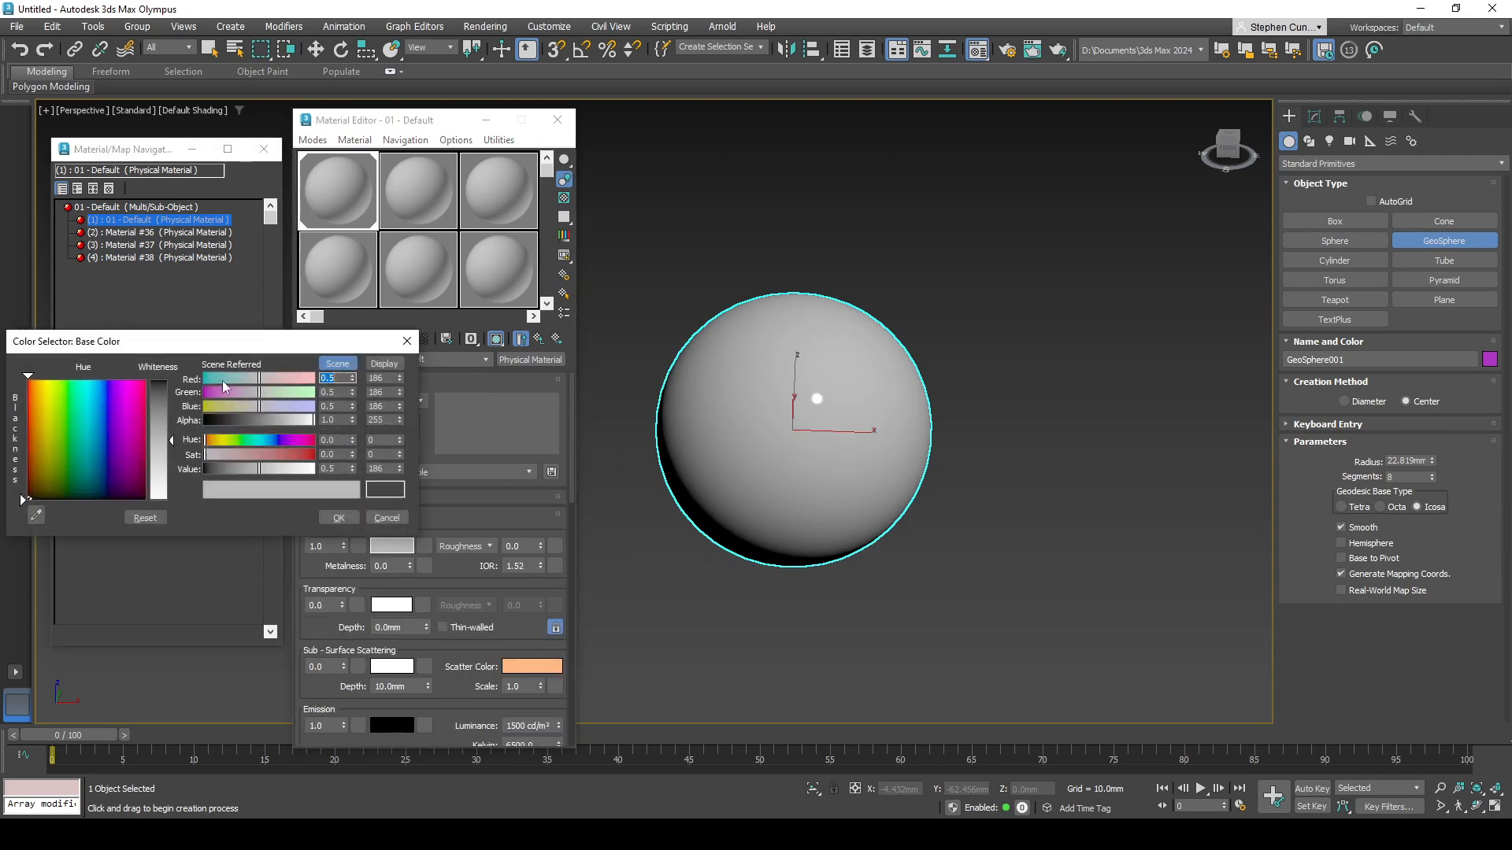
{"action": "left_click", "coordinate": [69, 381]}
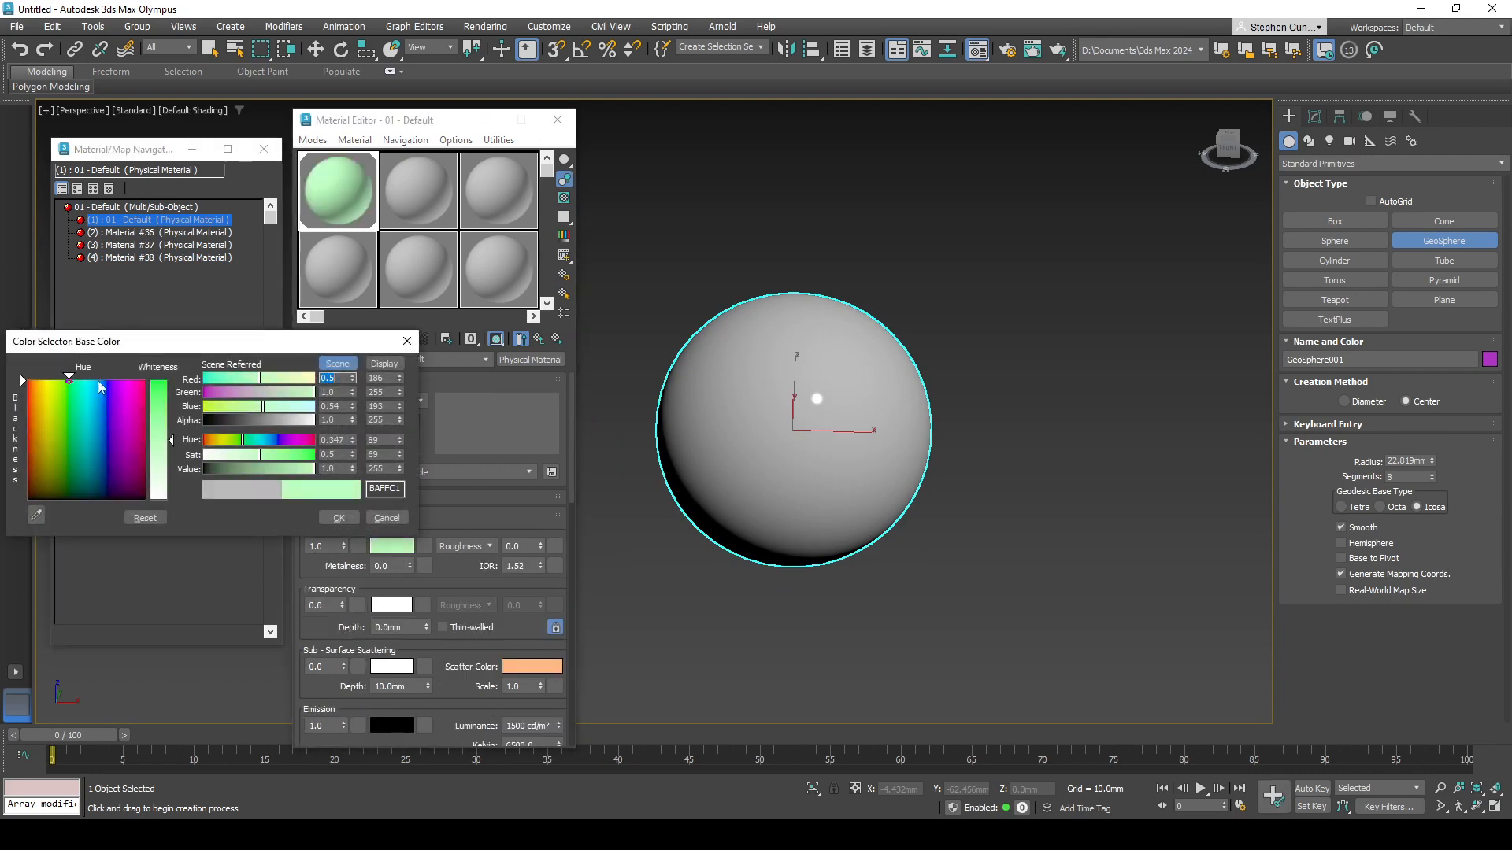
{"action": "left_click", "coordinate": [160, 392]}
{"action": "left_click", "coordinate": [338, 518]}
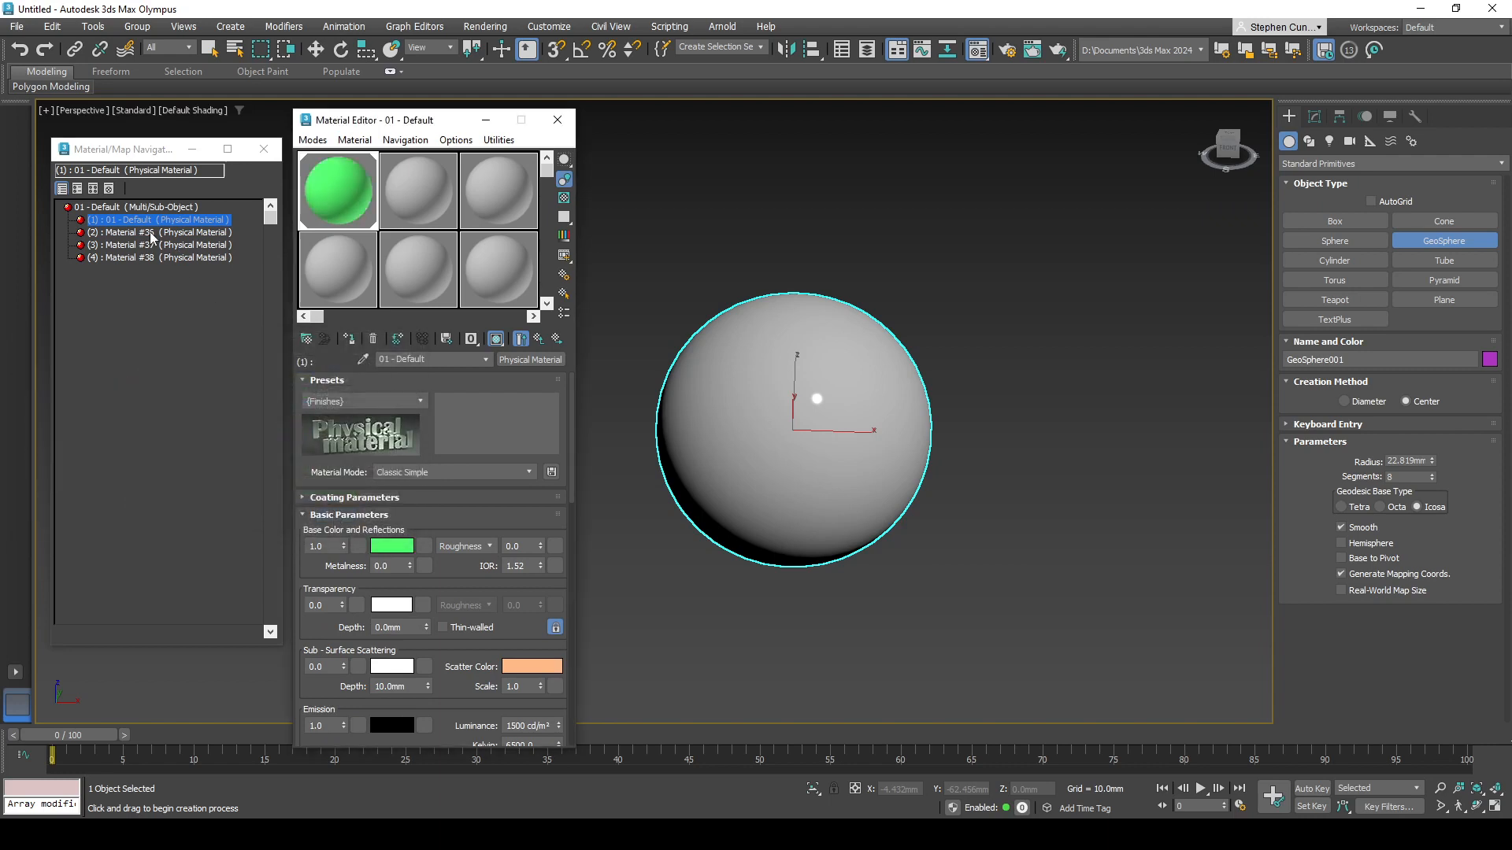
Step: Set the base color of sub-material 2 to light purple
{"action": "left_click", "coordinate": [152, 233]}
{"action": "left_click", "coordinate": [392, 546]}
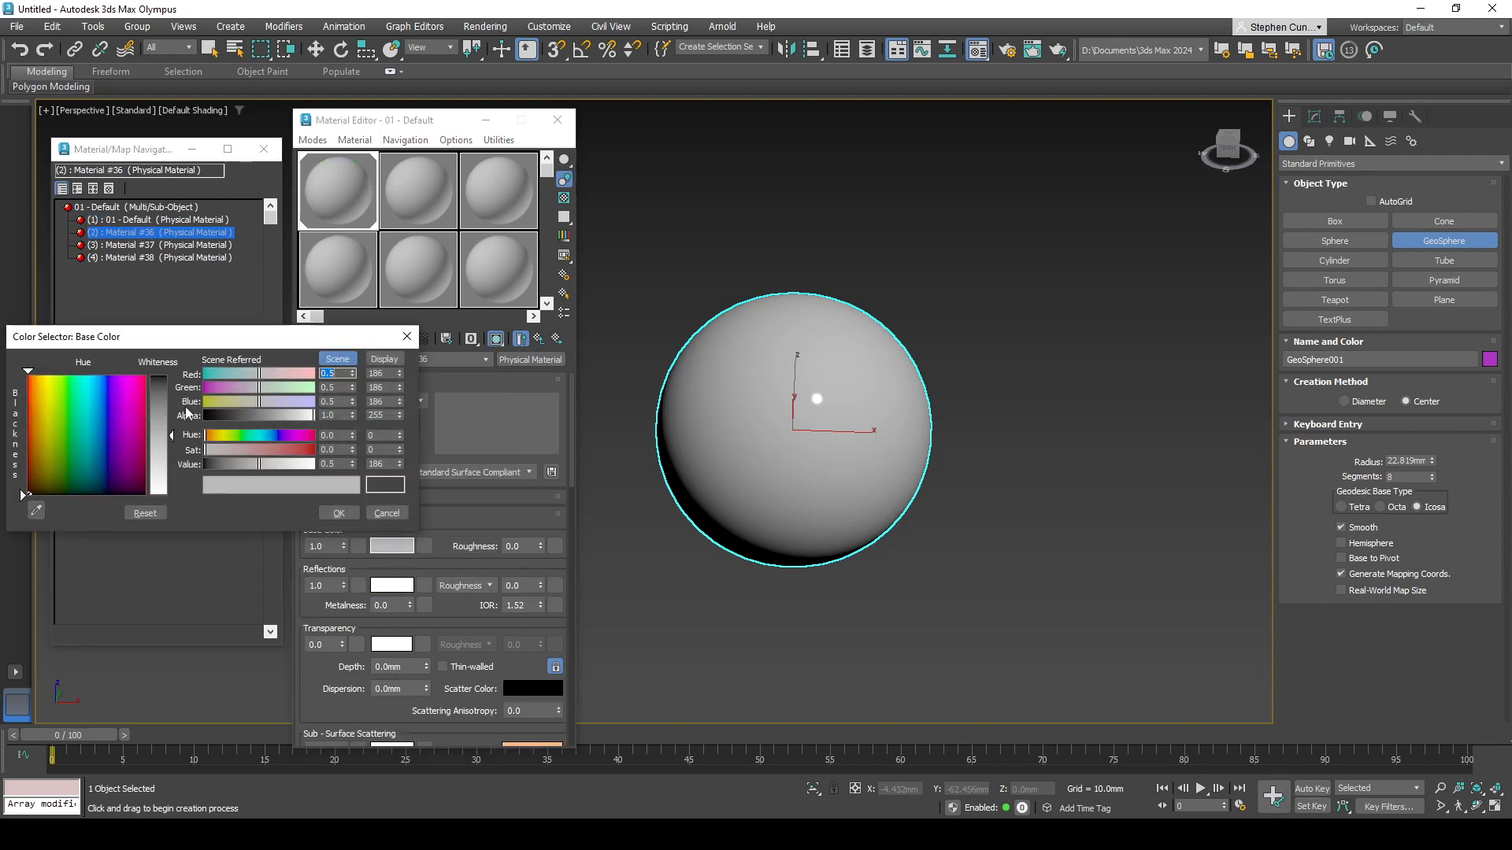
{"action": "left_click", "coordinate": [66, 380]}
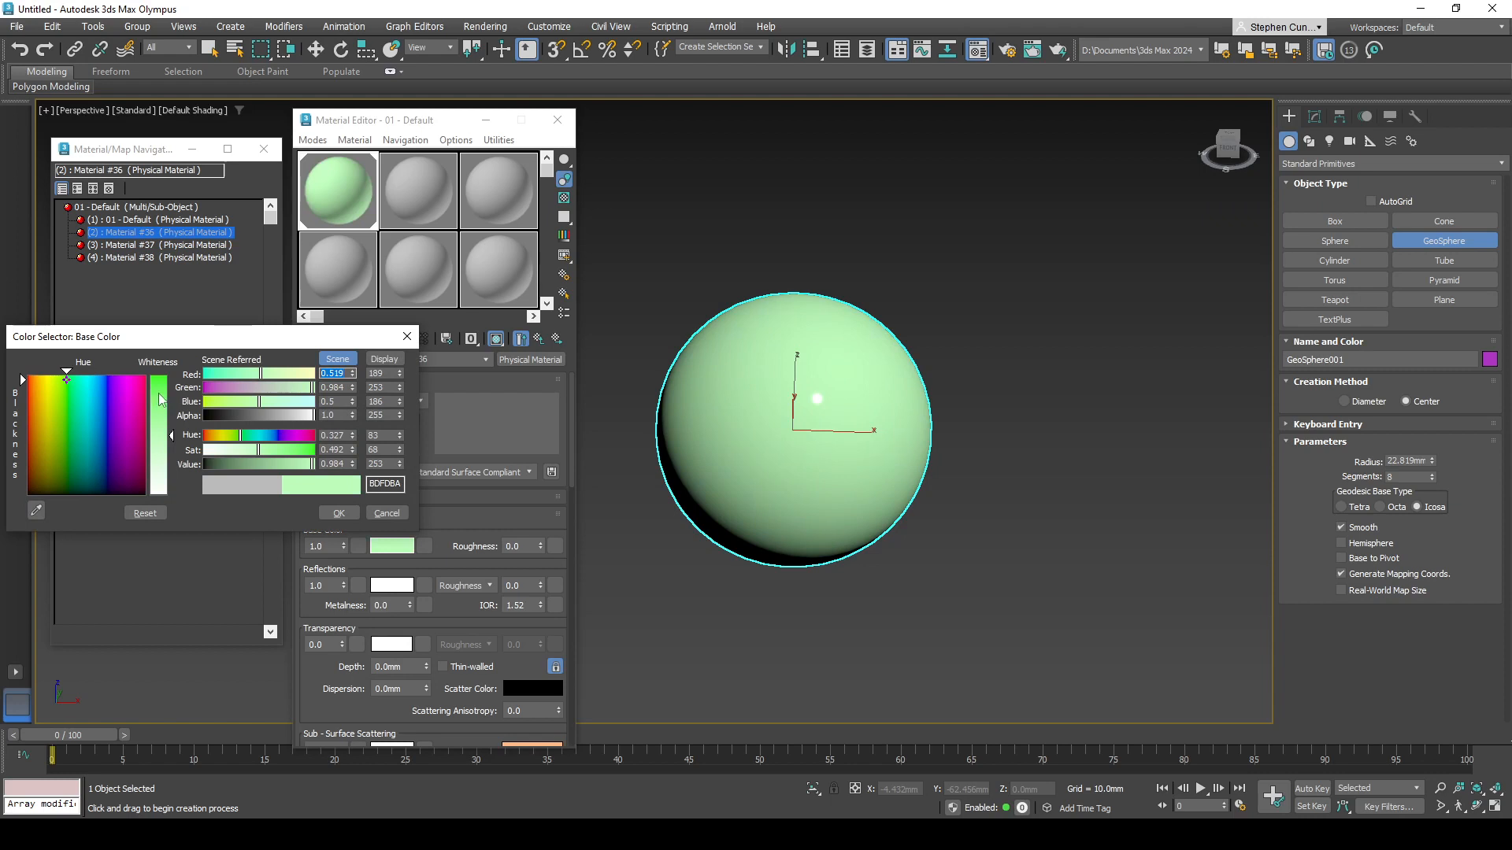
{"action": "left_click", "coordinate": [119, 388]}
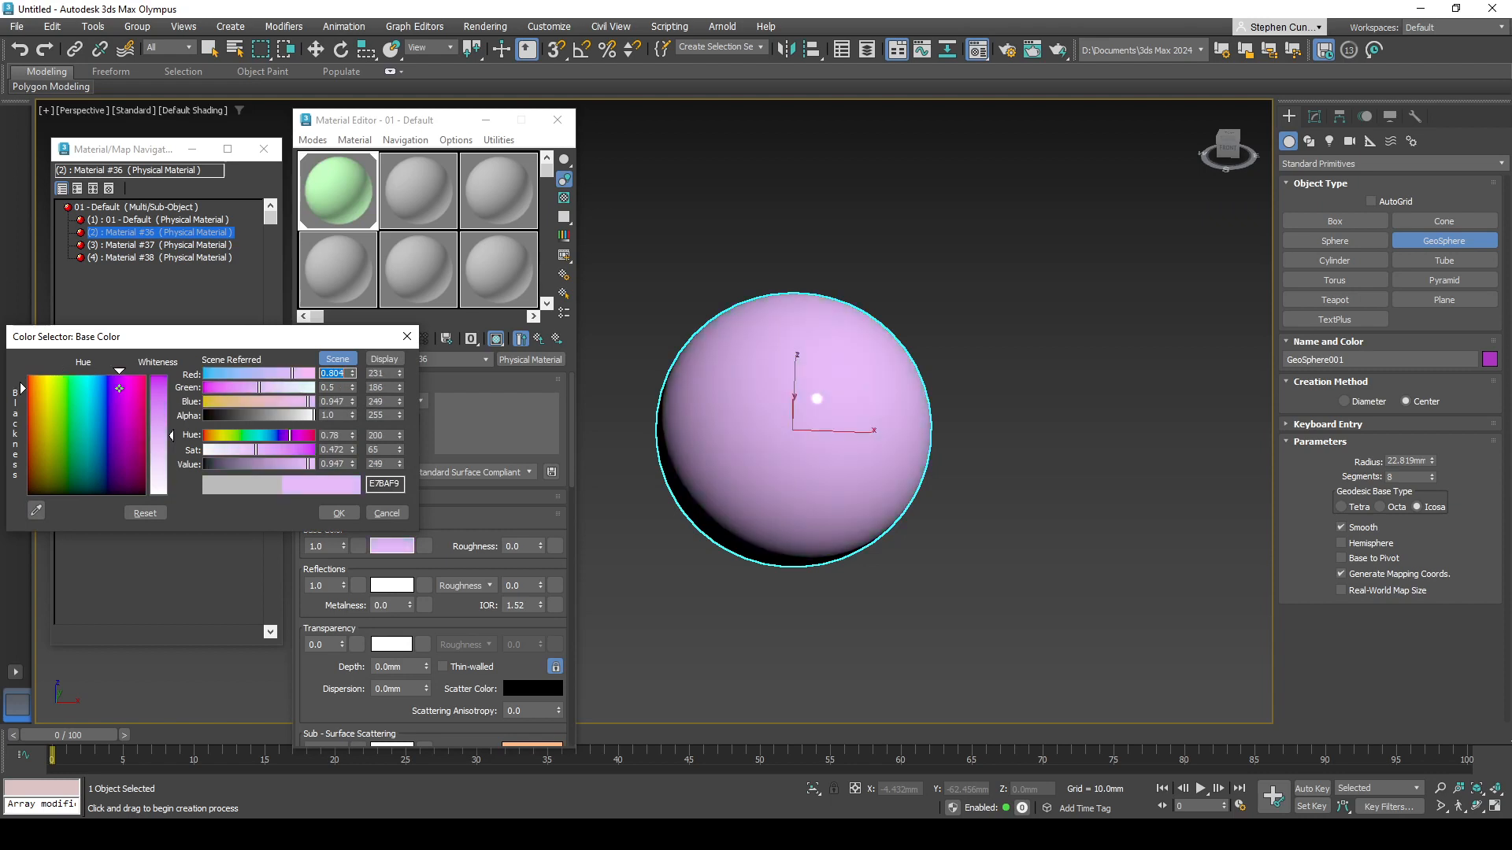
{"action": "left_click", "coordinate": [345, 515]}
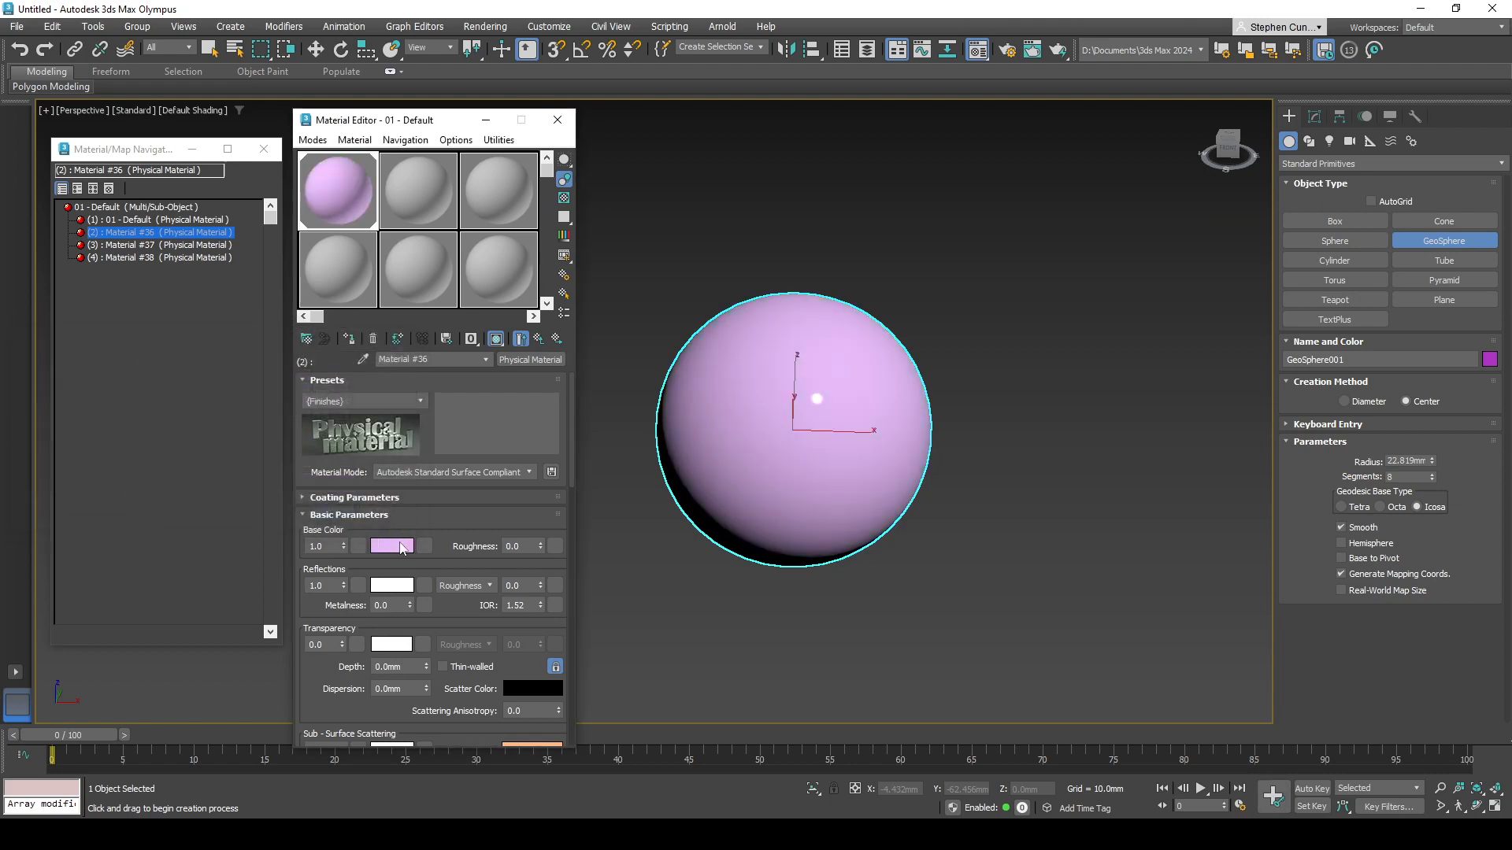
Step: Set the base color of sub-material 3 to sky blue
{"action": "left_click", "coordinate": [126, 245]}
{"action": "left_click", "coordinate": [391, 545]}
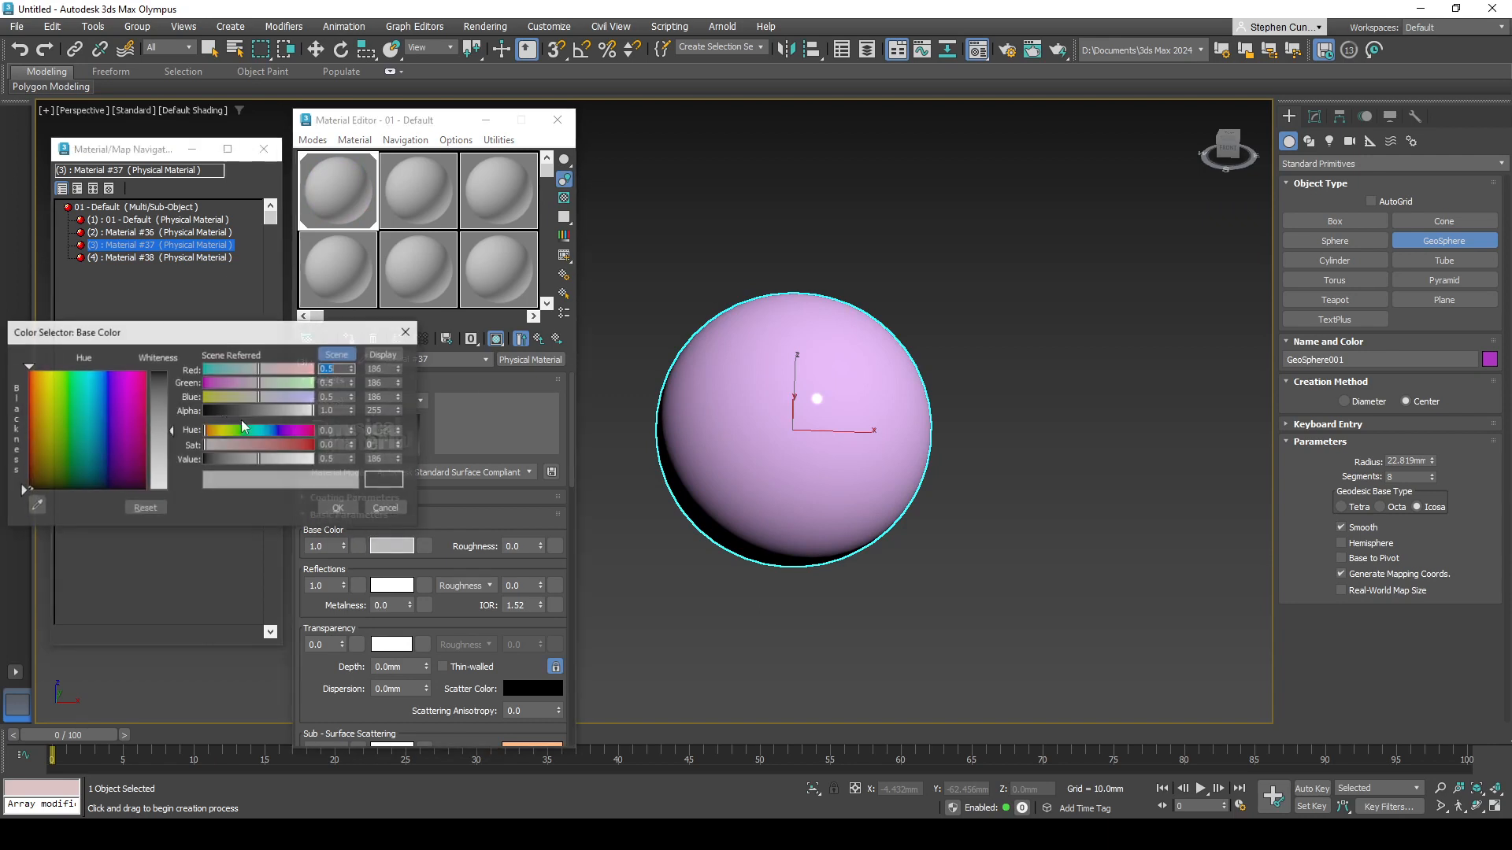
{"action": "left_click", "coordinate": [93, 396]}
{"action": "left_click", "coordinate": [160, 372]}
{"action": "left_click", "coordinate": [331, 514]}
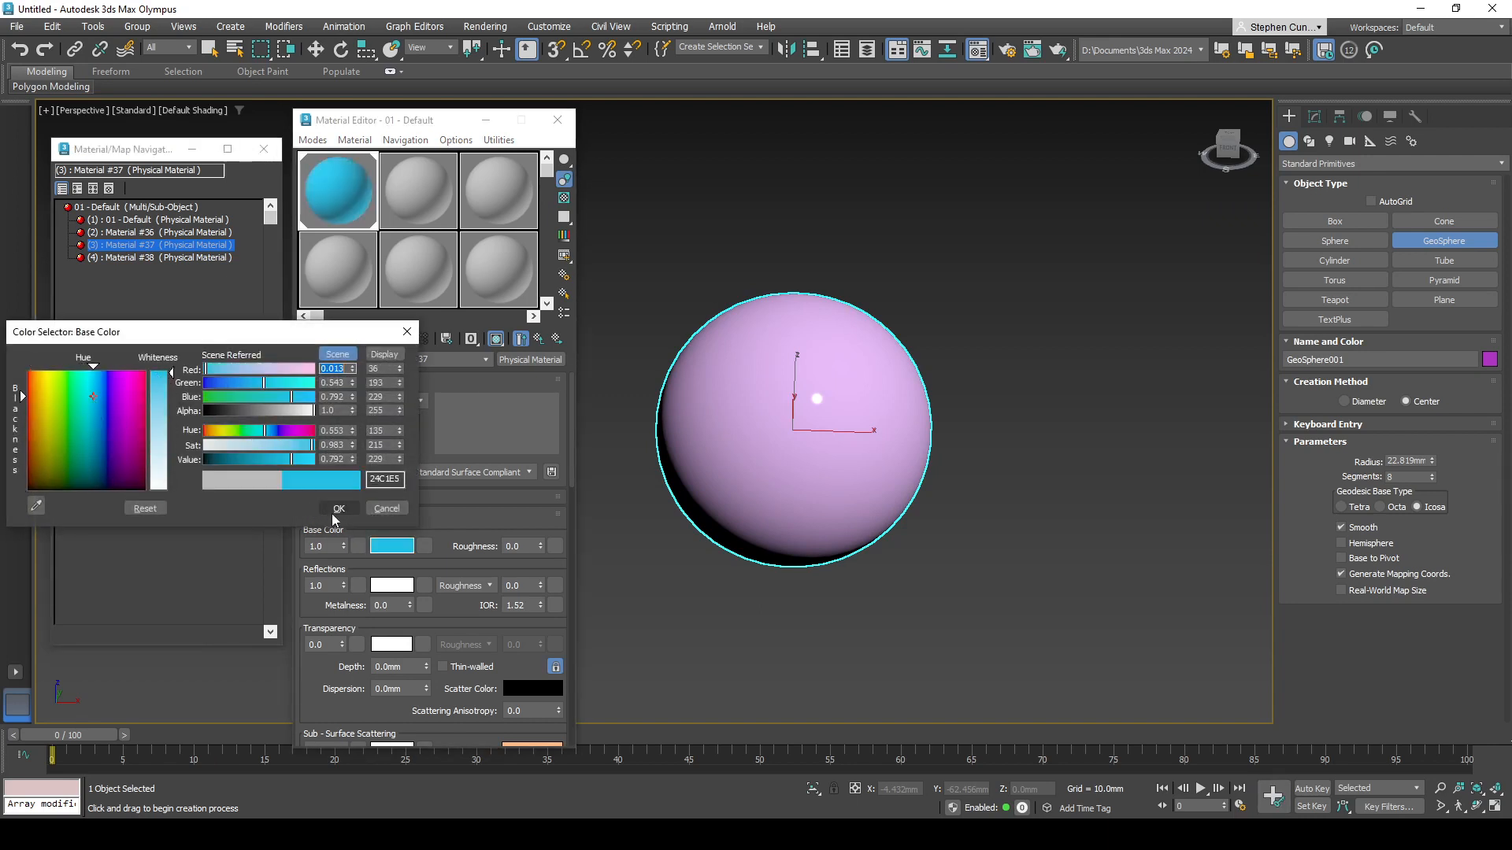
Step: Set the base color of sub-material 4 to yellow and return to the parent Multi/Sub-Object material
{"action": "left_click", "coordinate": [165, 257]}
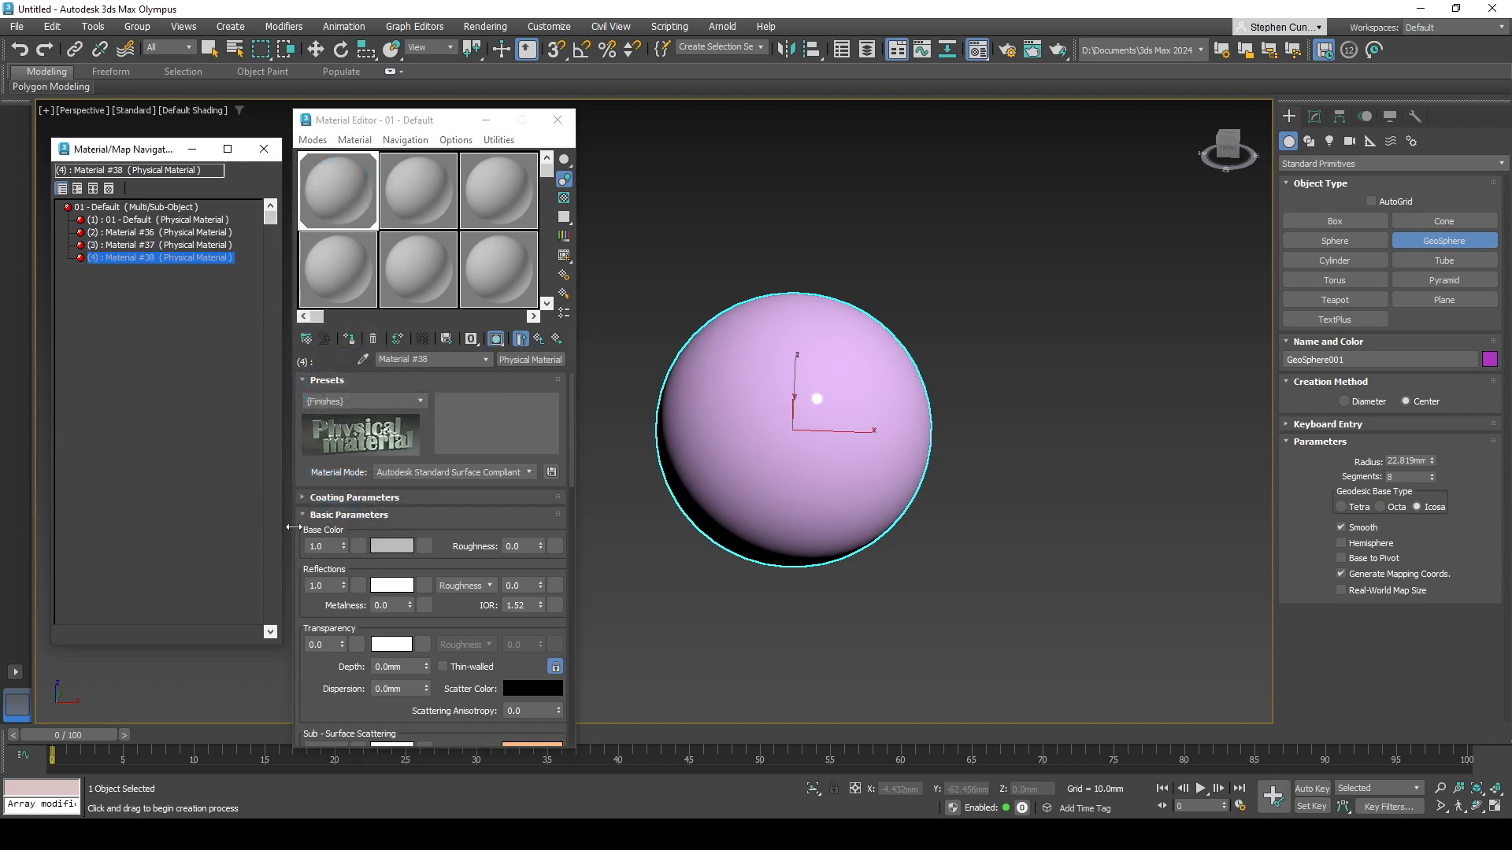
{"action": "left_click", "coordinate": [392, 545]}
{"action": "left_click", "coordinate": [121, 406]}
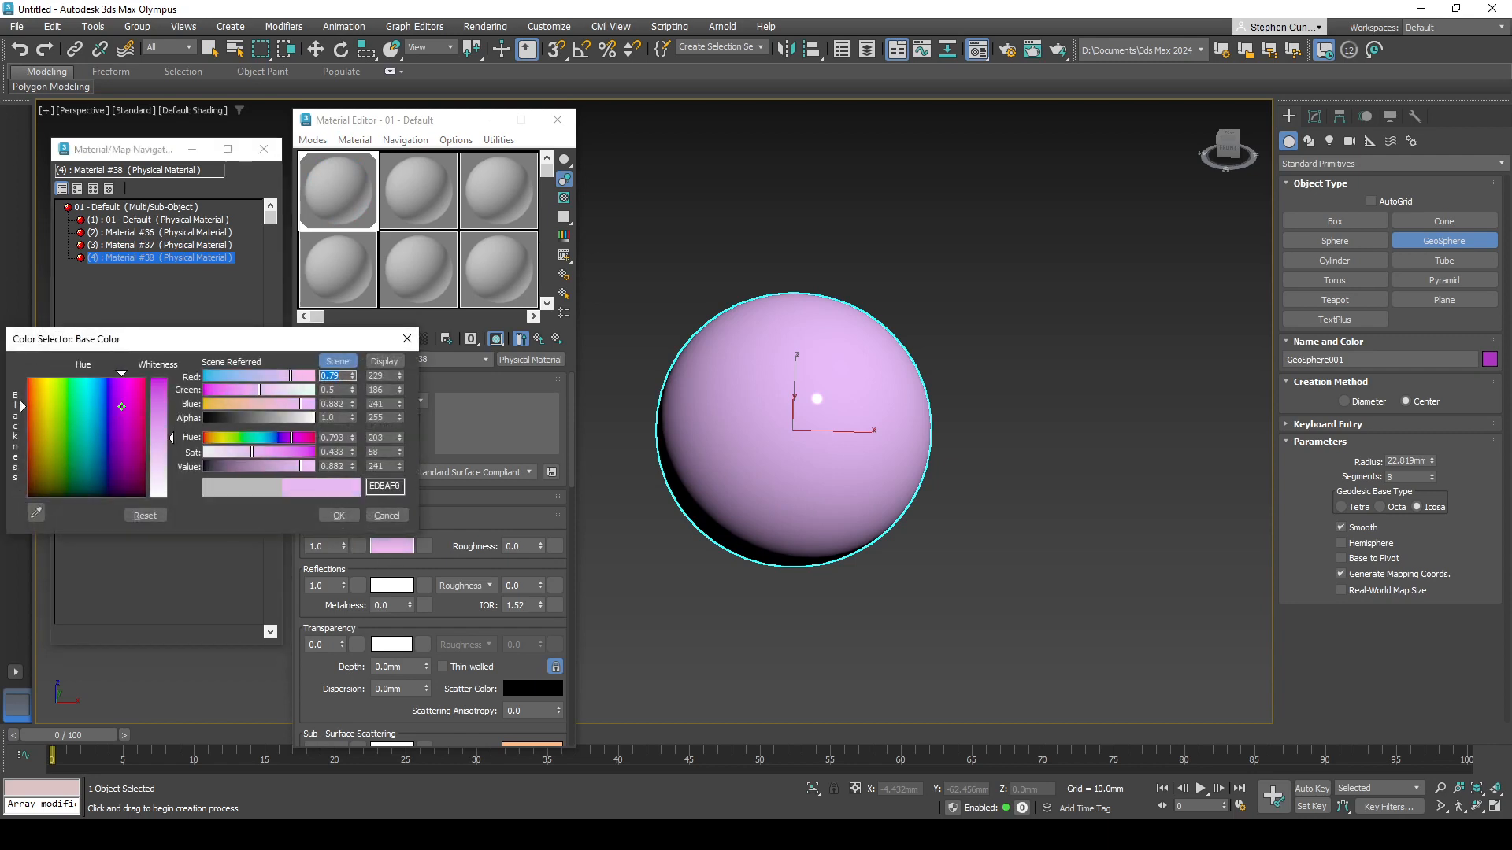
{"action": "left_click", "coordinate": [50, 384]}
{"action": "left_click", "coordinate": [160, 390]}
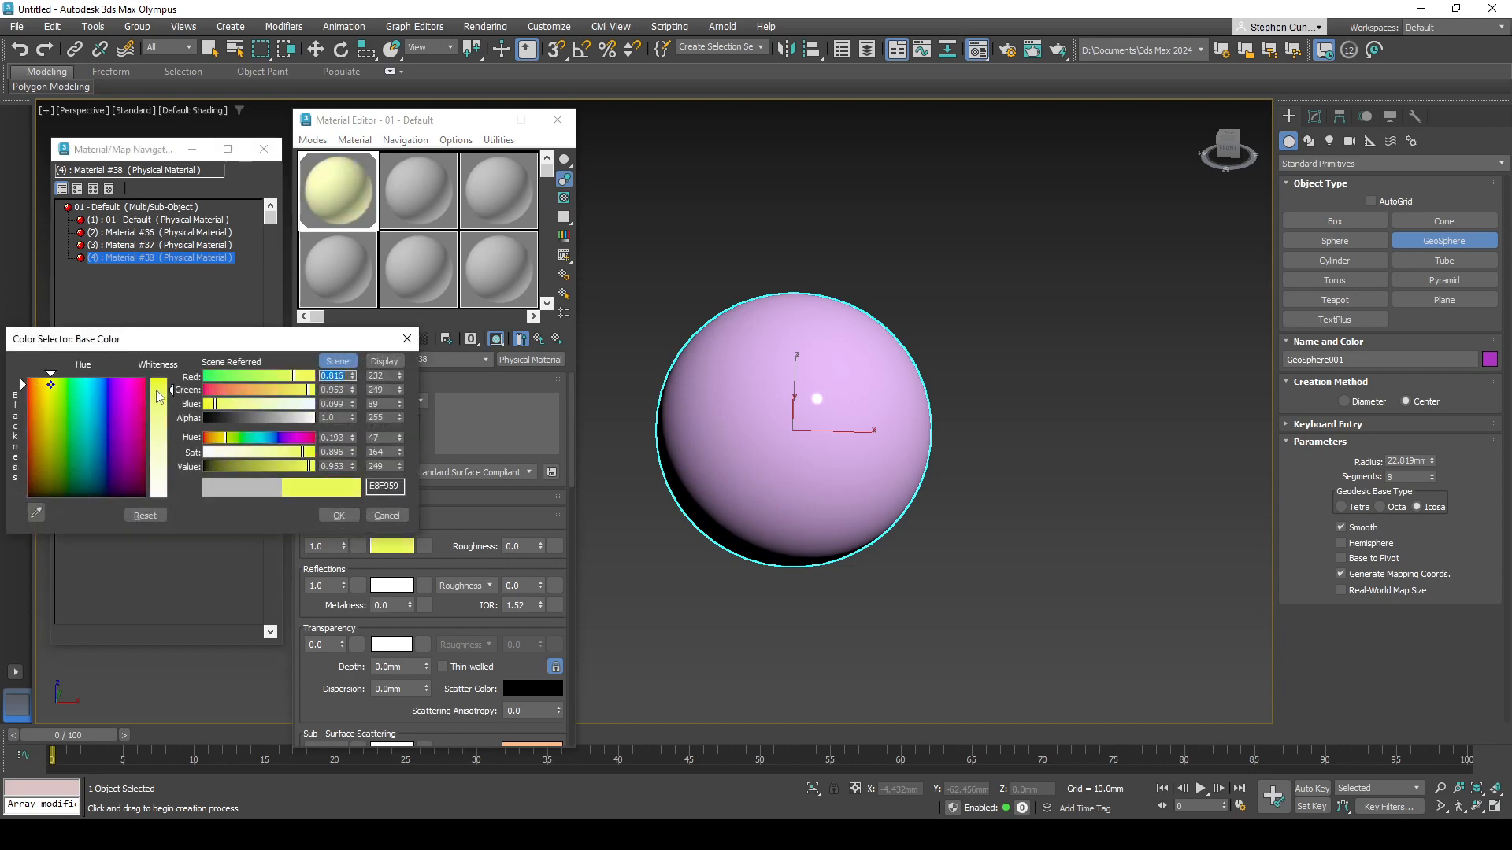
{"action": "left_click", "coordinate": [334, 514]}
{"action": "left_click", "coordinate": [140, 208]}
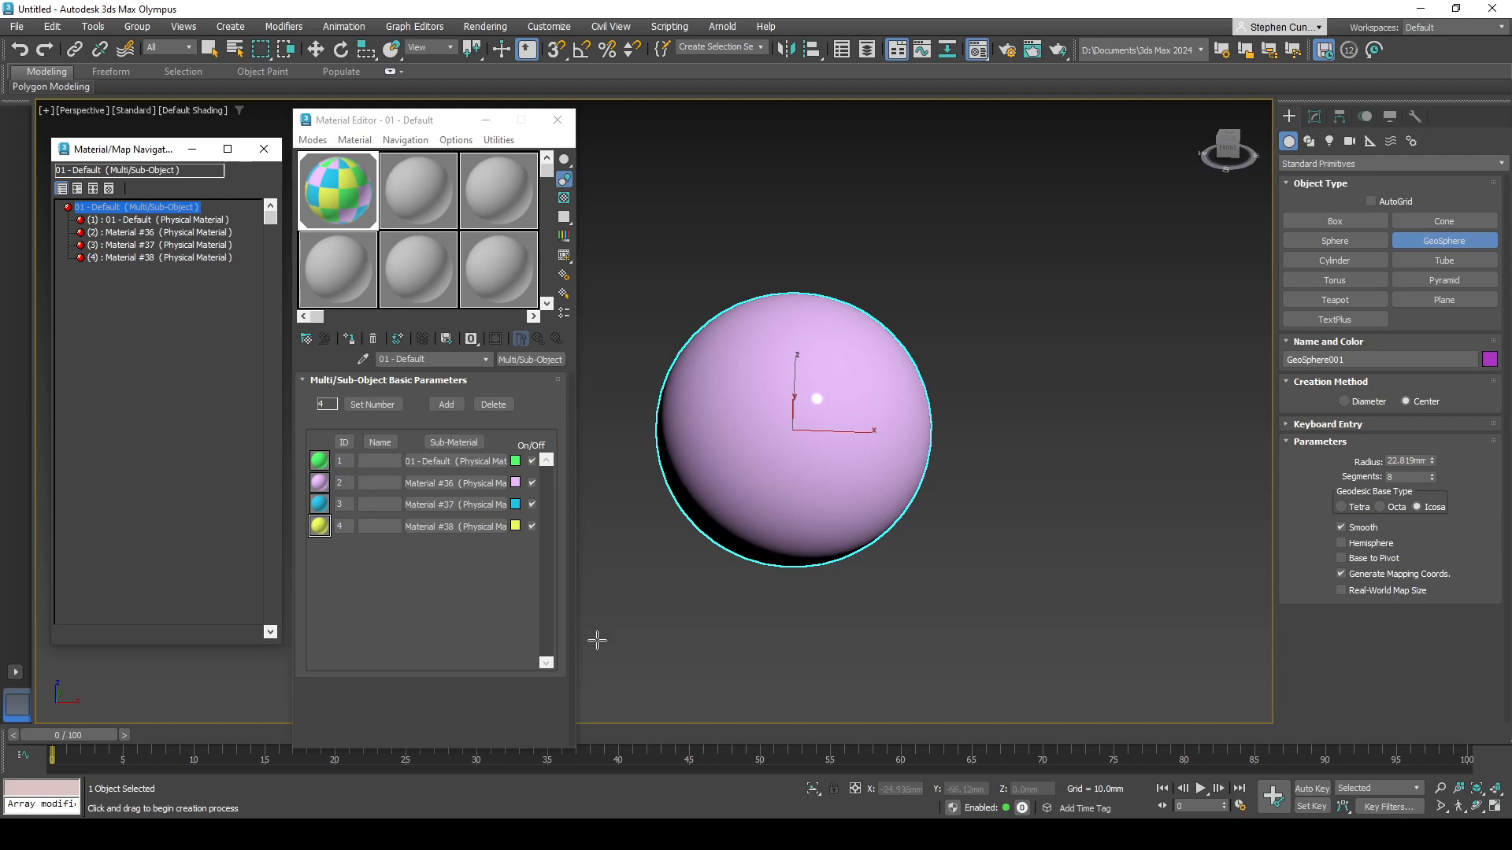
Step: Try individual sub-materials on the geosphere one after another: 1, 3, 4, and finally the green sub-material 1
{"action": "left_click_drag", "start_coordinate": [414, 460], "coordinate": [732, 425]}
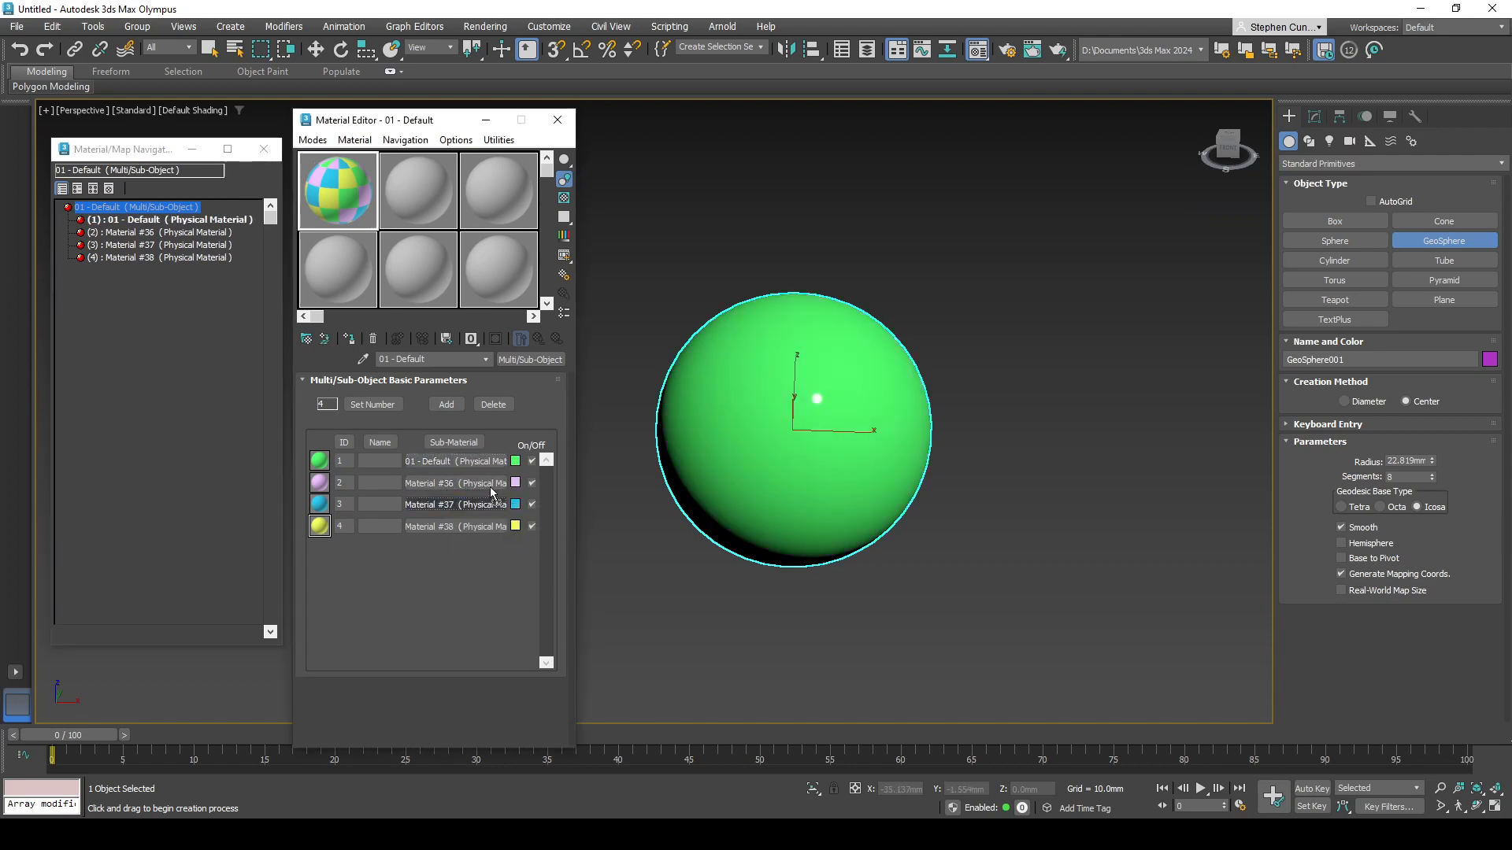
{"action": "left_click_drag", "start_coordinate": [480, 504], "coordinate": [709, 442]}
{"action": "left_click_drag", "start_coordinate": [444, 524], "coordinate": [756, 461]}
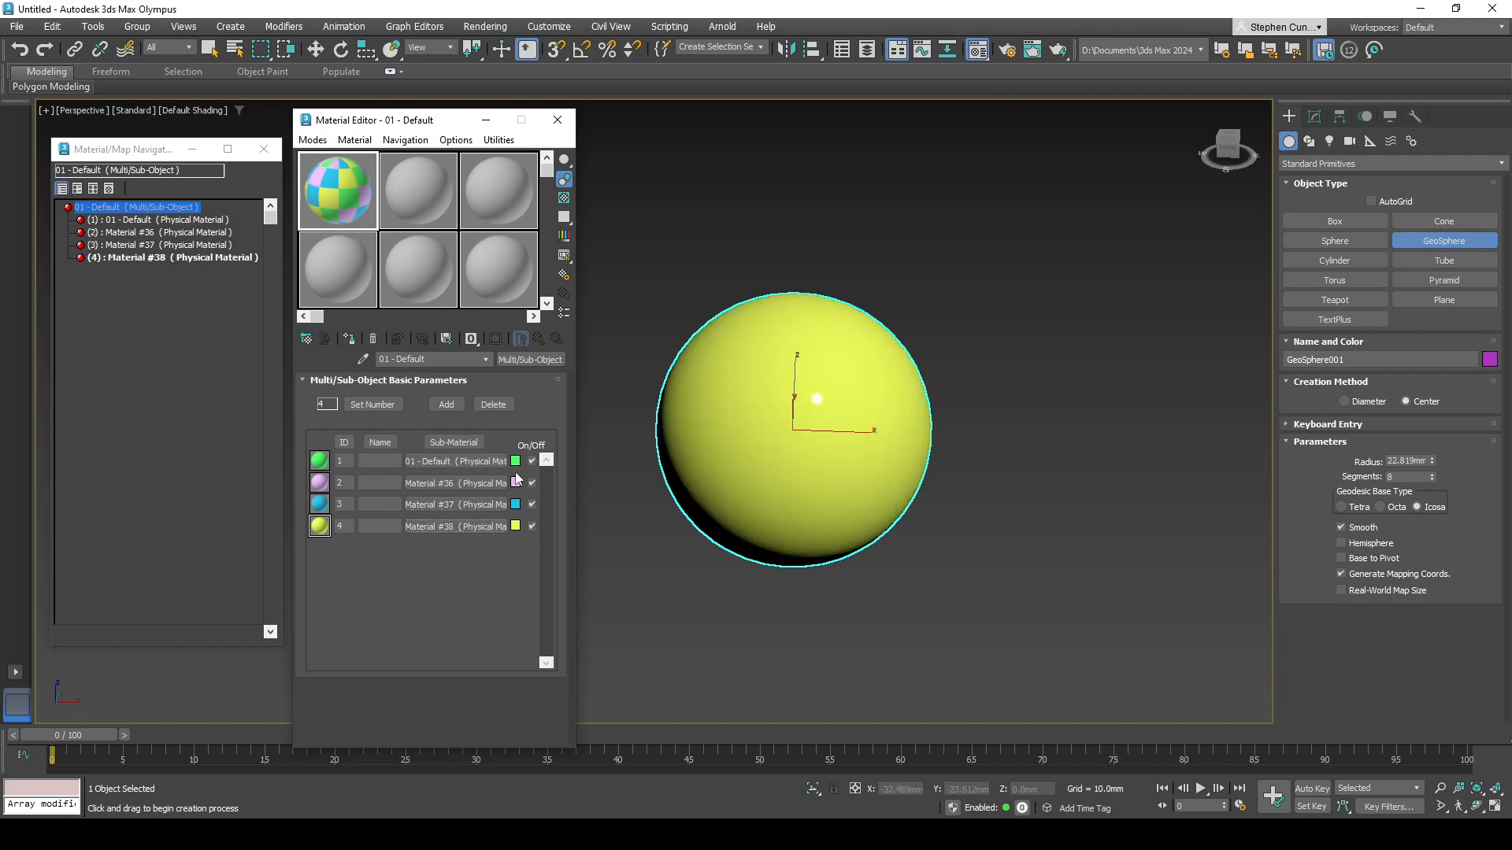
{"action": "left_click_drag", "start_coordinate": [466, 464], "coordinate": [719, 520]}
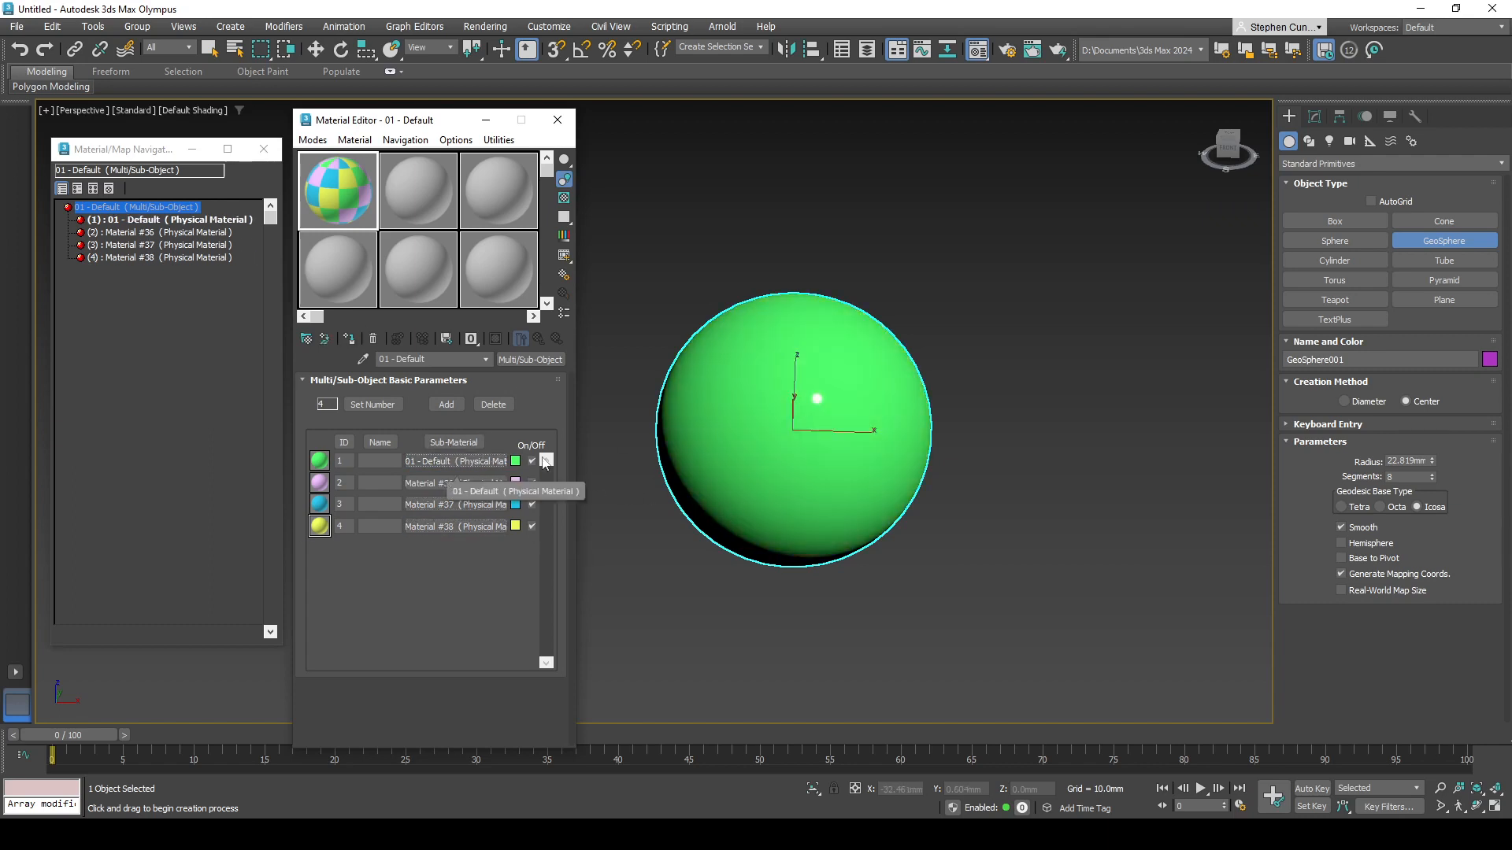
Step: Move the Material Editor aside and shift the view to free up space beside the geosphere
{"action": "mouse_move", "coordinate": [744, 456]}
{"action": "middle_mouse_down"}
{"action": "mouse_move", "coordinate": [759, 455]}
{"action": "mouse_move", "coordinate": [729, 456]}
{"action": "middle_mouse_up"}
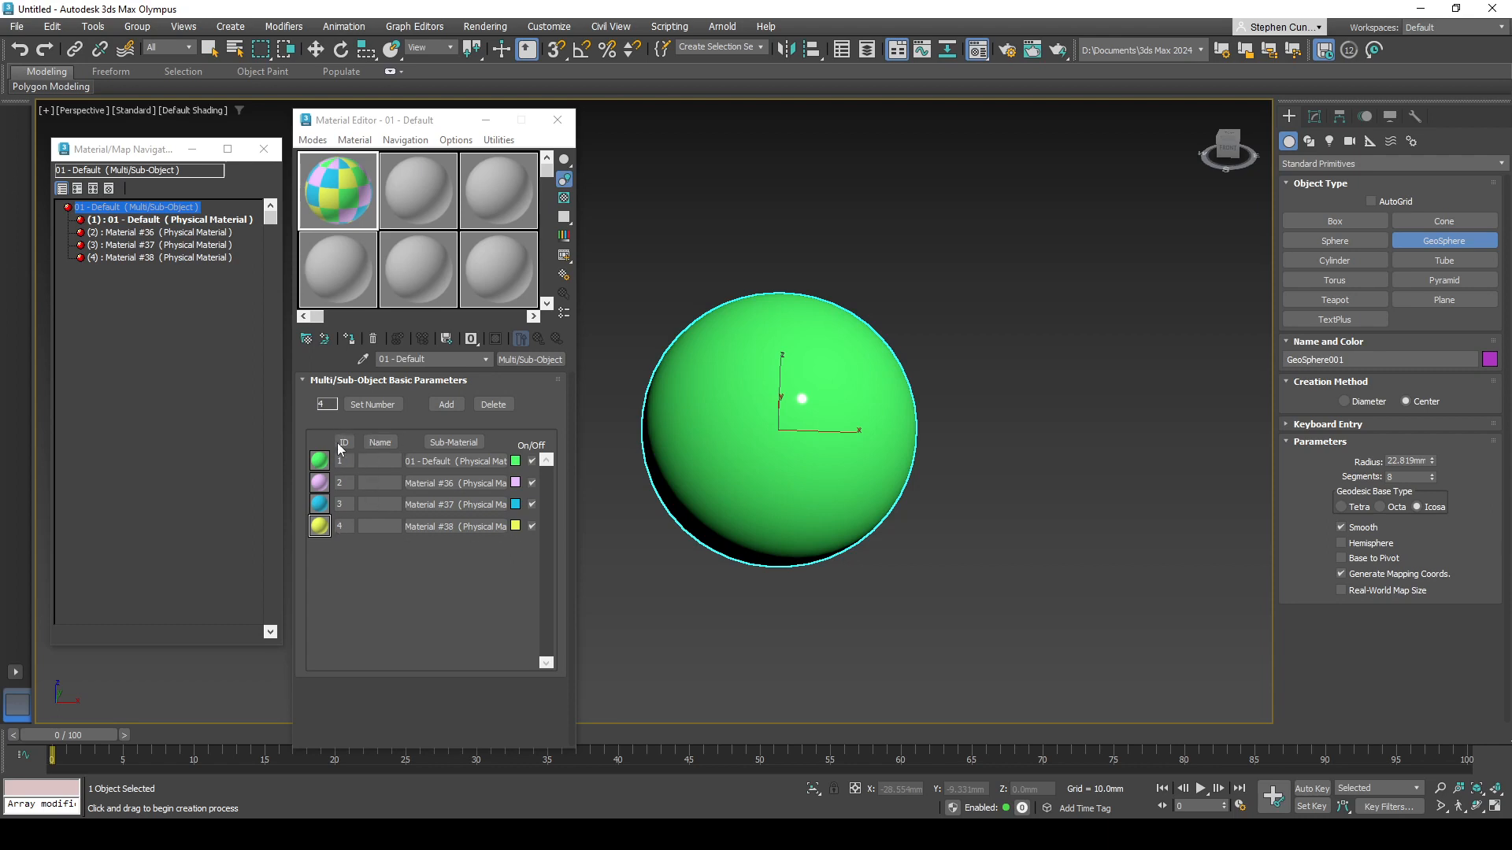
{"action": "middle_click_drag", "start_coordinate": [846, 446], "coordinate": [787, 445]}
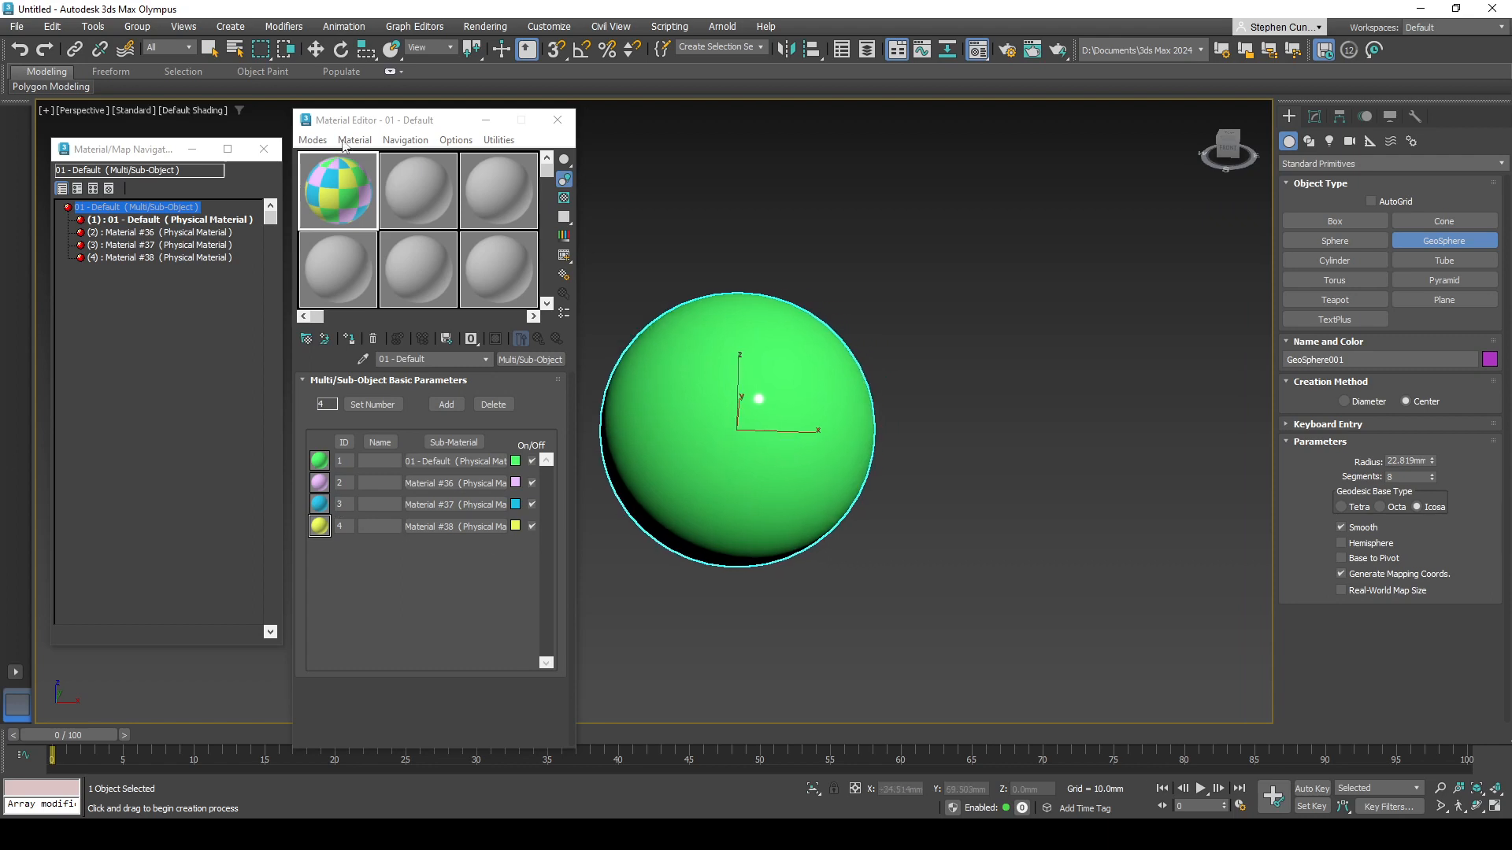
{"action": "left_click_drag", "start_coordinate": [416, 125], "coordinate": [265, 140]}
{"action": "middle_click_drag", "start_coordinate": [780, 453], "coordinate": [654, 451]}
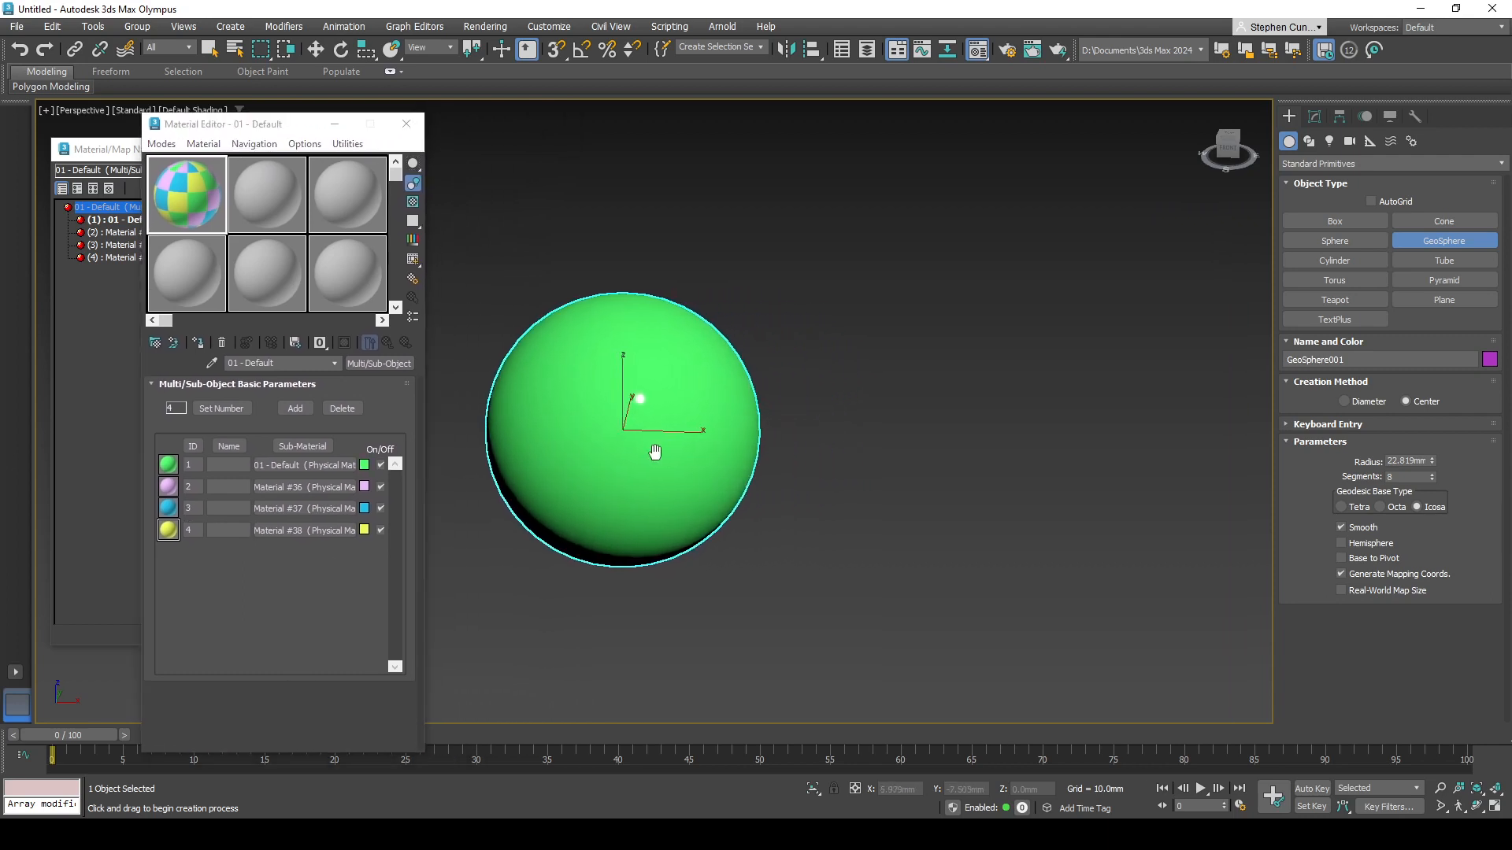
Step: Add an Array modifier to the geosphere
{"action": "left_click", "coordinate": [1315, 158]}
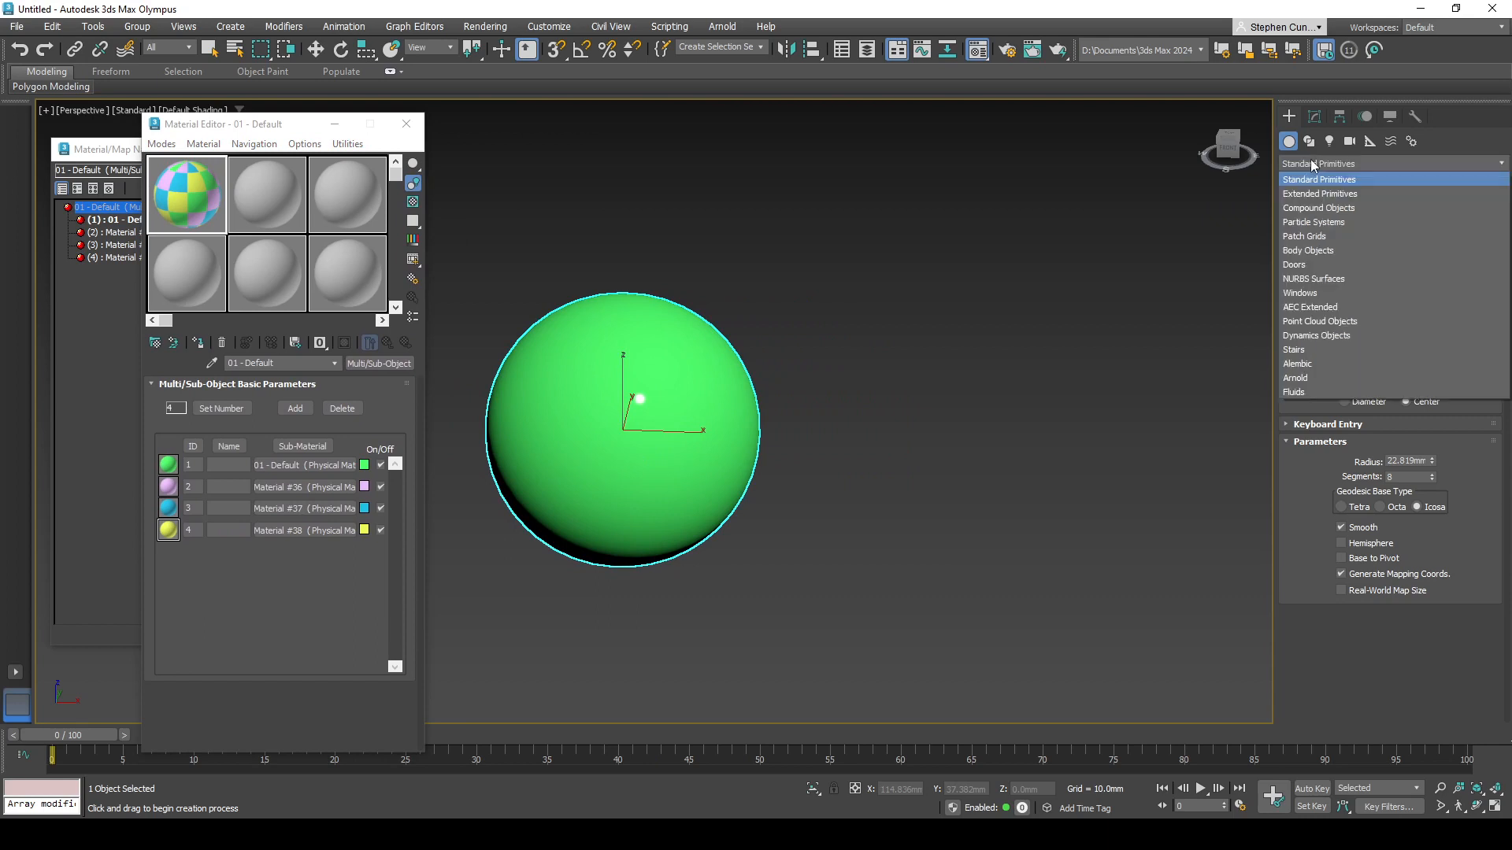
{"action": "left_click", "coordinate": [1310, 167]}
{"action": "left_click", "coordinate": [1315, 116]}
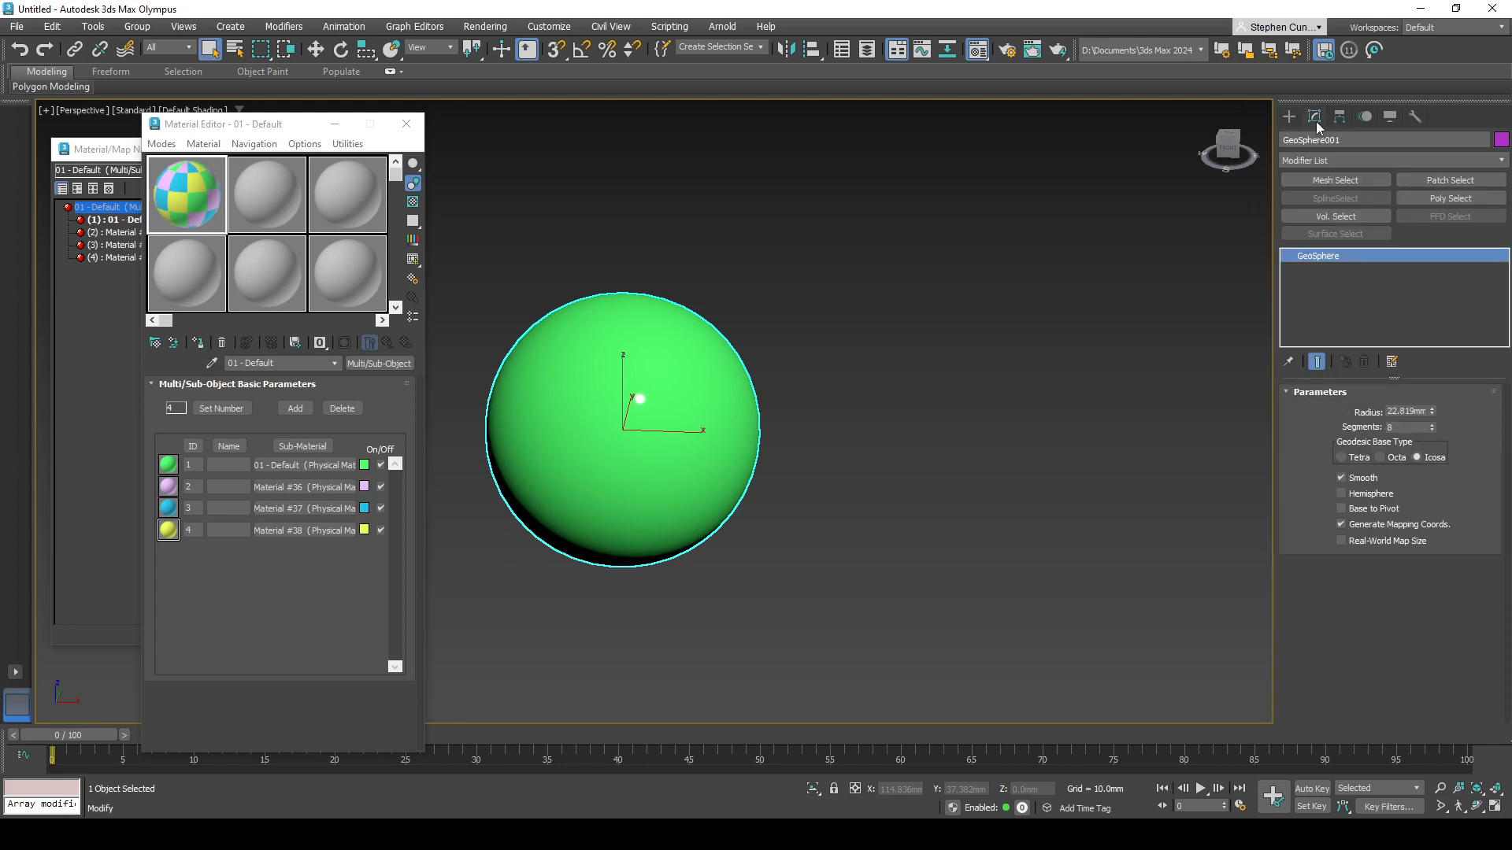
{"action": "left_click", "coordinate": [1311, 161]}
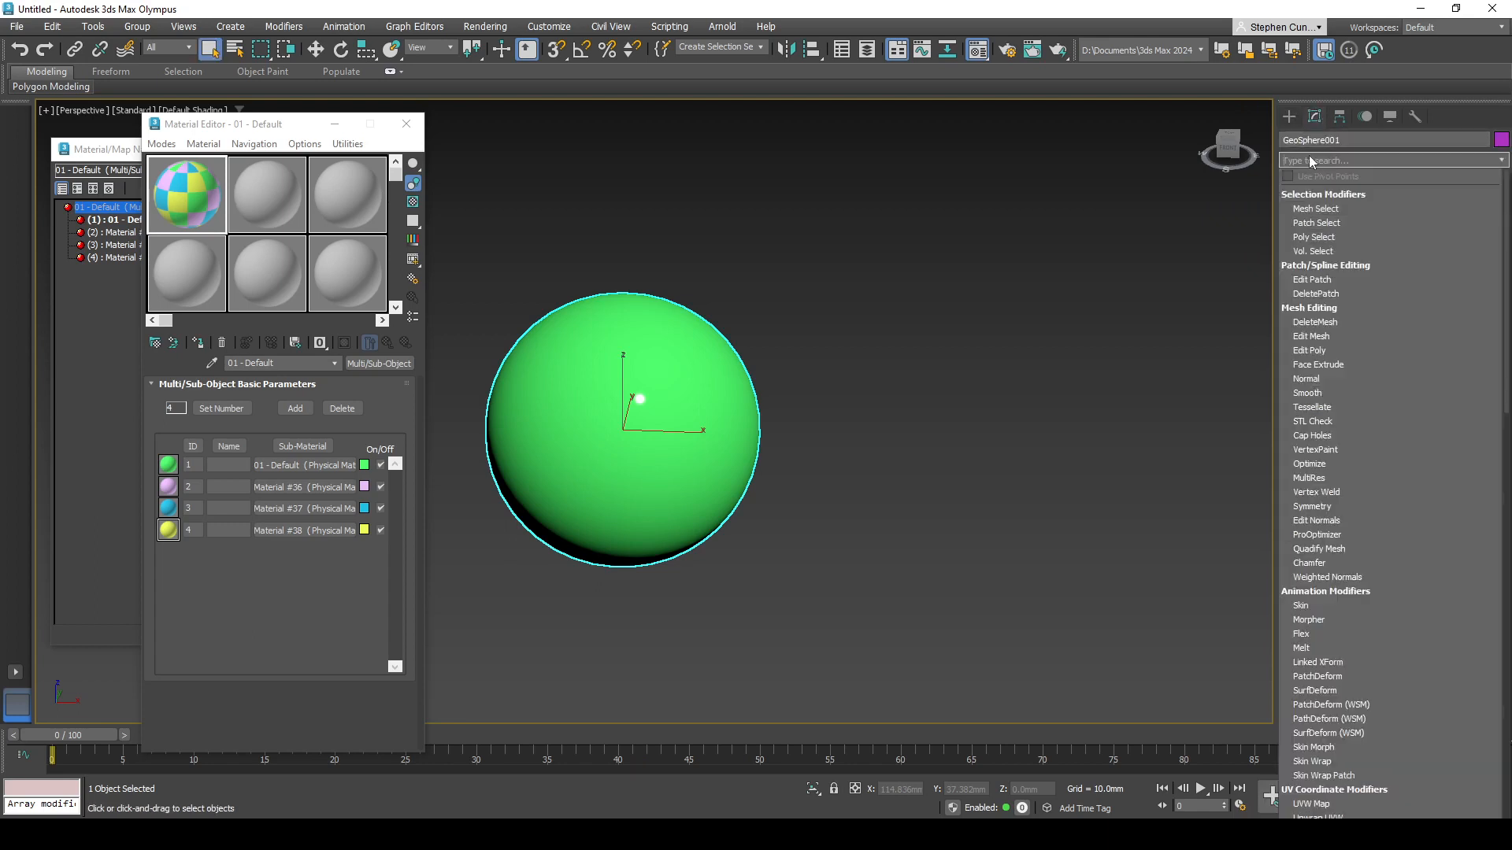
{"action": "type", "text": "ar"}
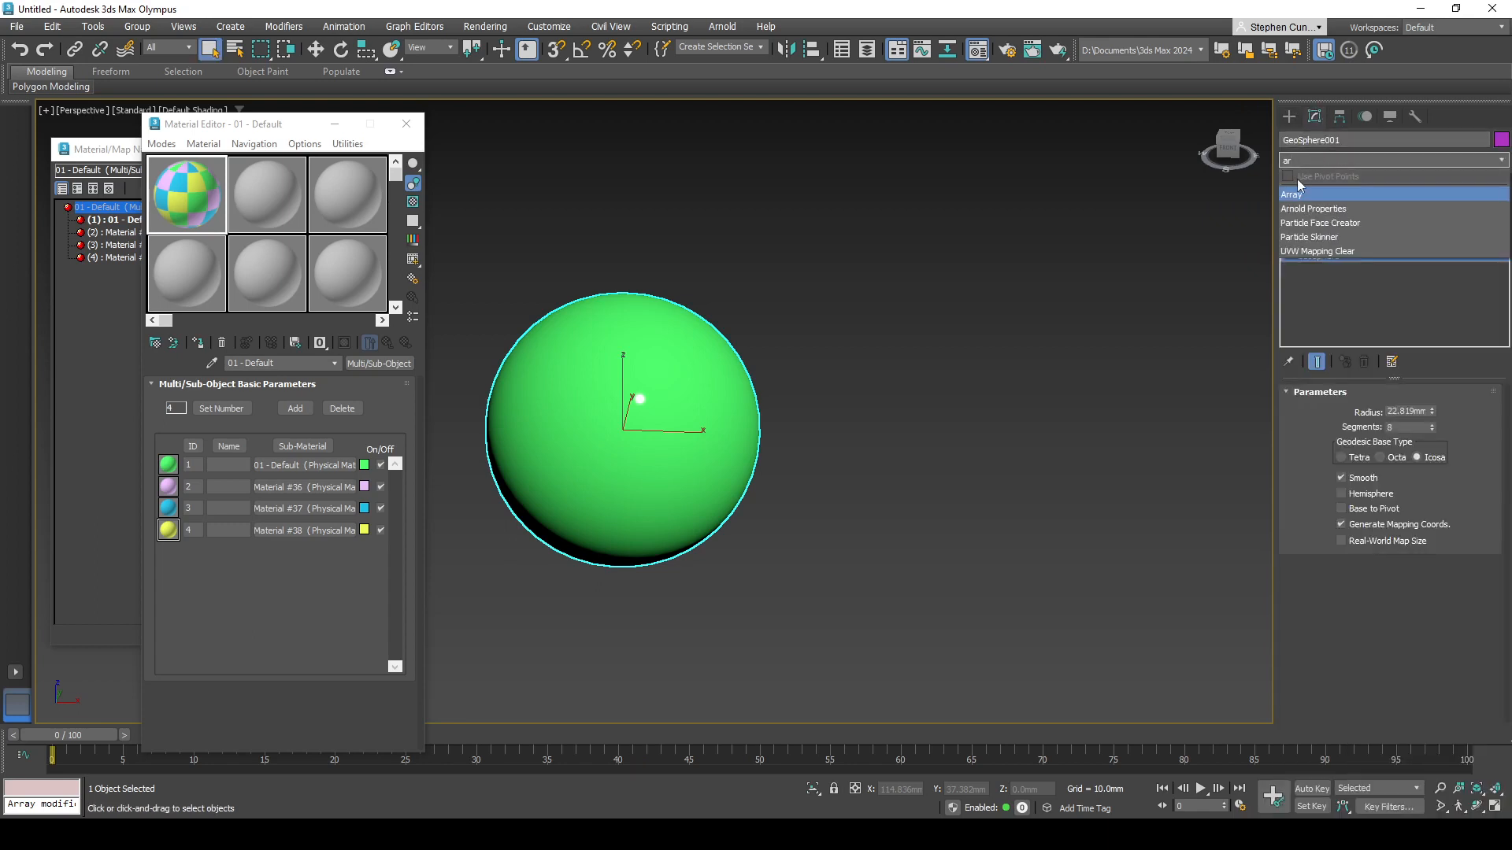
{"action": "left_click", "coordinate": [1293, 194]}
Step: Space the array's spheres apart by setting the relative offset in X to 1.2
{"action": "scroll", "coordinate": [921, 404], "scroll_direction": "down", "scroll_amount": 4}
{"action": "middle_click_drag", "start_coordinate": [860, 395], "coordinate": [872, 343]}
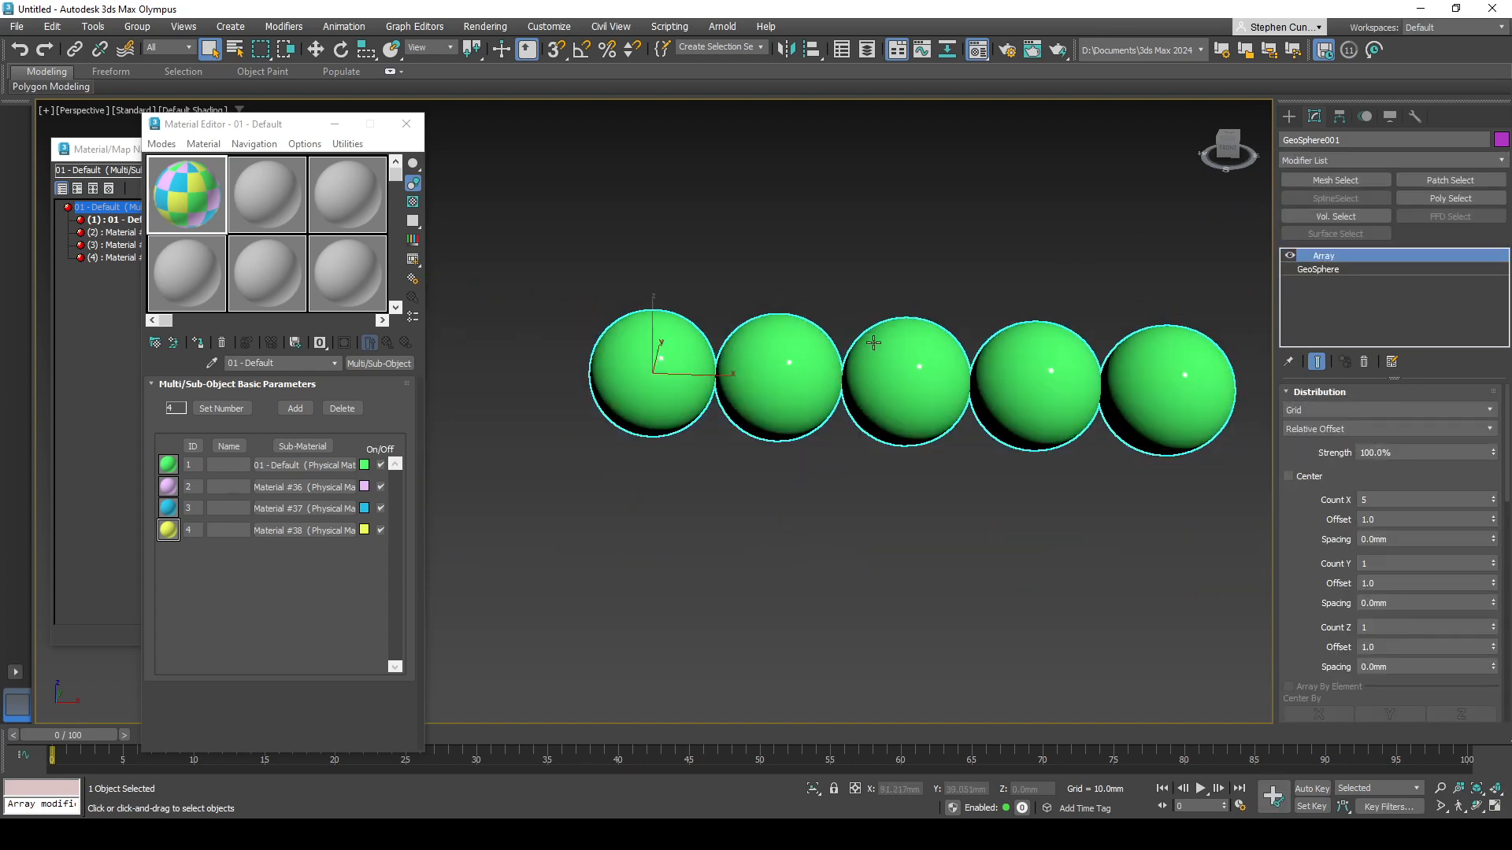
{"action": "middle_click_drag", "start_coordinate": [898, 412], "coordinate": [859, 413]}
{"action": "middle_click_drag", "start_coordinate": [771, 459], "coordinate": [836, 423], "text": "alt"}
{"action": "scroll", "coordinate": [807, 419], "scroll_direction": "up", "scroll_amount": 2}
{"action": "scroll", "coordinate": [825, 420], "scroll_direction": "down", "scroll_amount": 1}
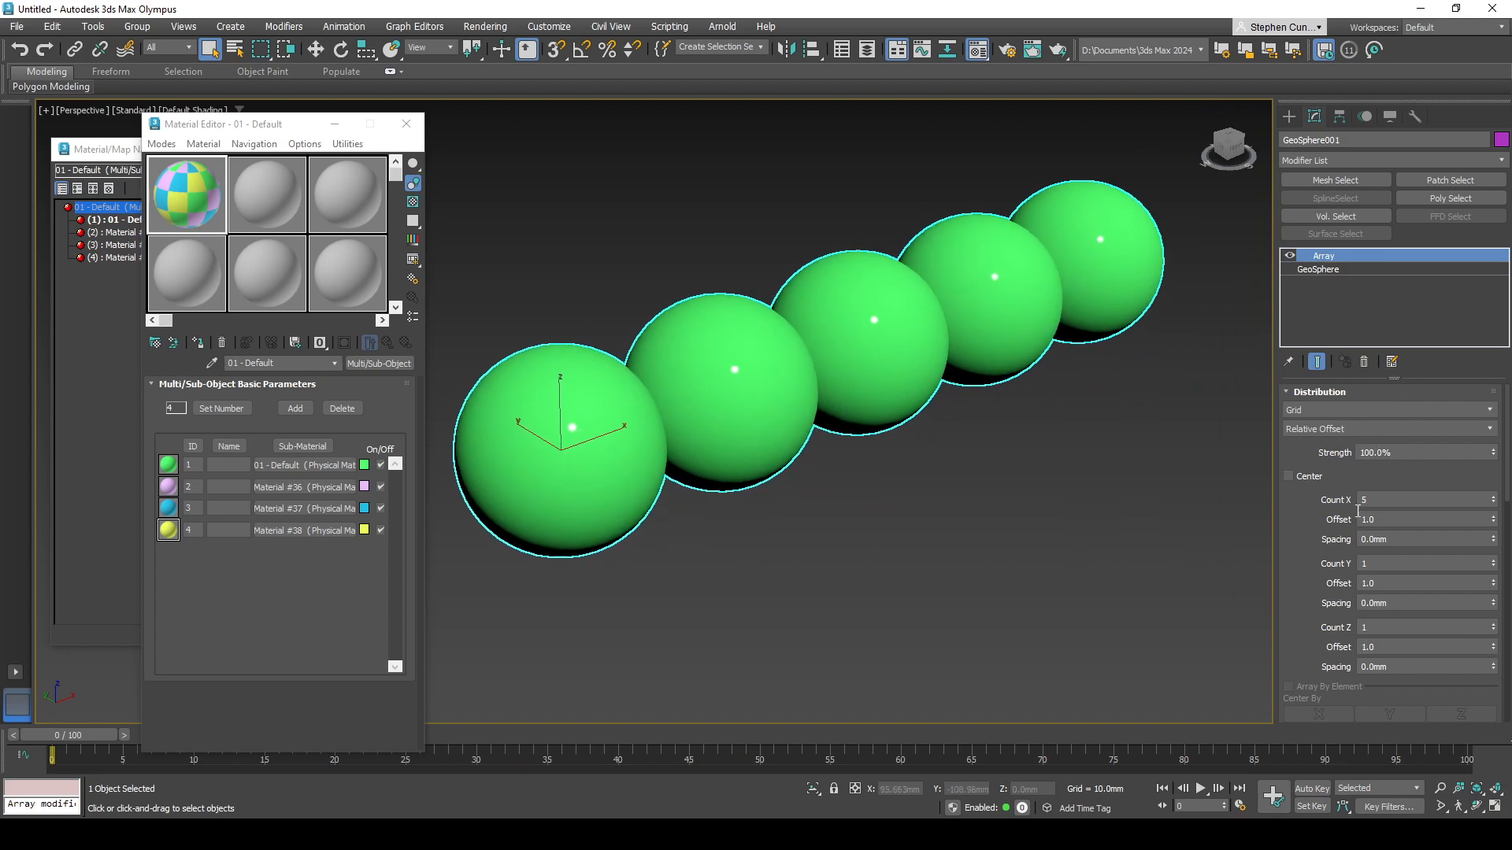
{"action": "left_click", "coordinate": [1494, 522]}
{"action": "left_click", "coordinate": [1493, 522]}
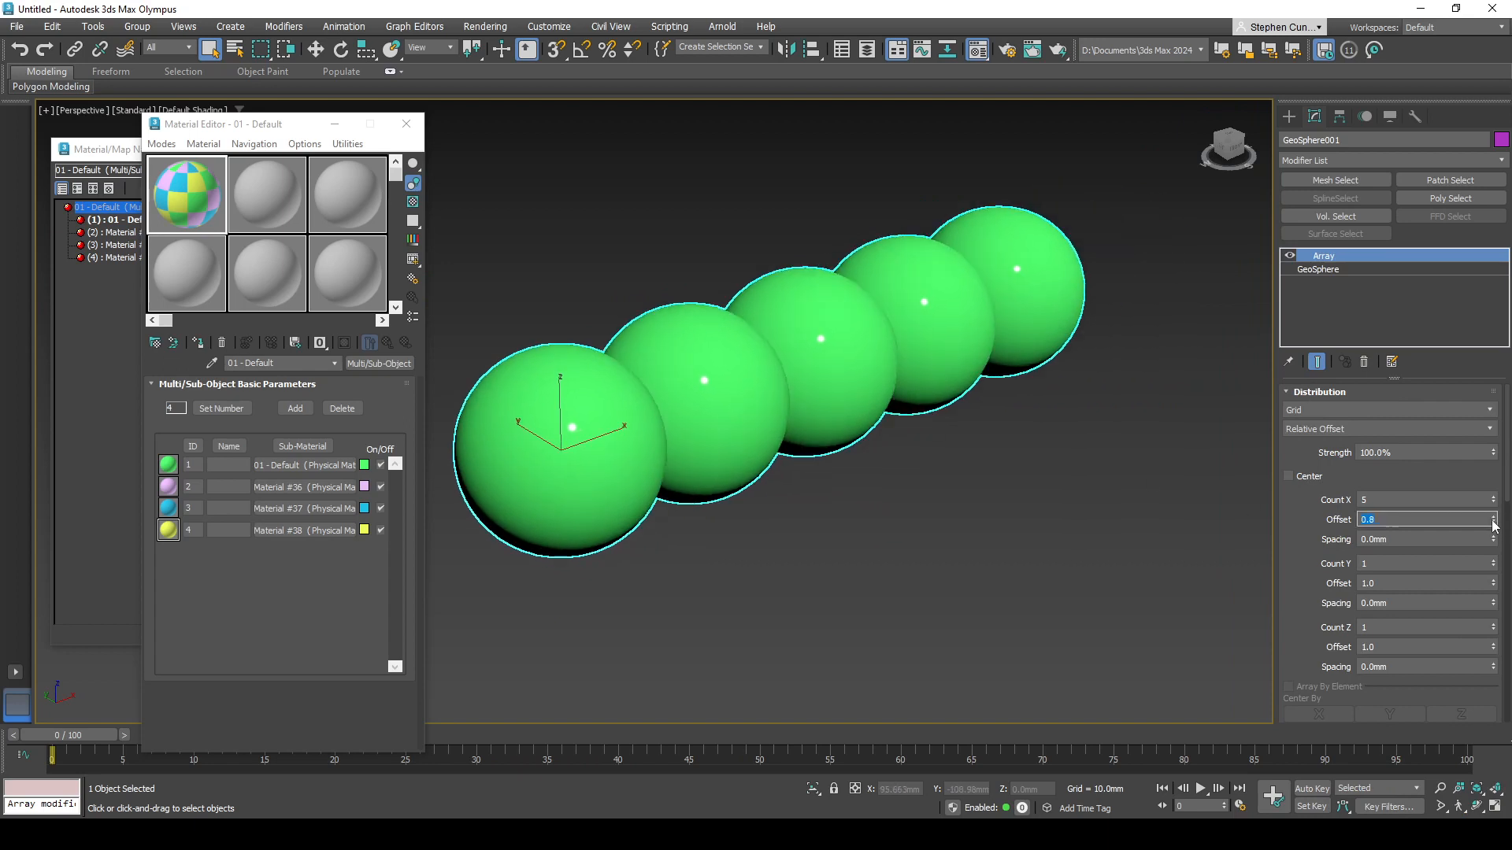
{"action": "left_click", "coordinate": [1493, 517]}
{"action": "left_click", "coordinate": [1493, 517]}
{"action": "left_click", "coordinate": [1492, 516]}
{"action": "left_click", "coordinate": [1493, 516]}
Step: Try sub-materials 2, 3, 4 and 1 in turn on the row of arrayed spheres
{"action": "middle_click_drag", "start_coordinate": [971, 436], "coordinate": [884, 435], "text": "alt"}
{"action": "scroll", "coordinate": [945, 441], "scroll_direction": "down", "scroll_amount": 2}
{"action": "middle_click_drag", "start_coordinate": [1012, 457], "coordinate": [936, 447]}
{"action": "middle_click_drag", "start_coordinate": [936, 447], "coordinate": [842, 476], "text": "alt"}
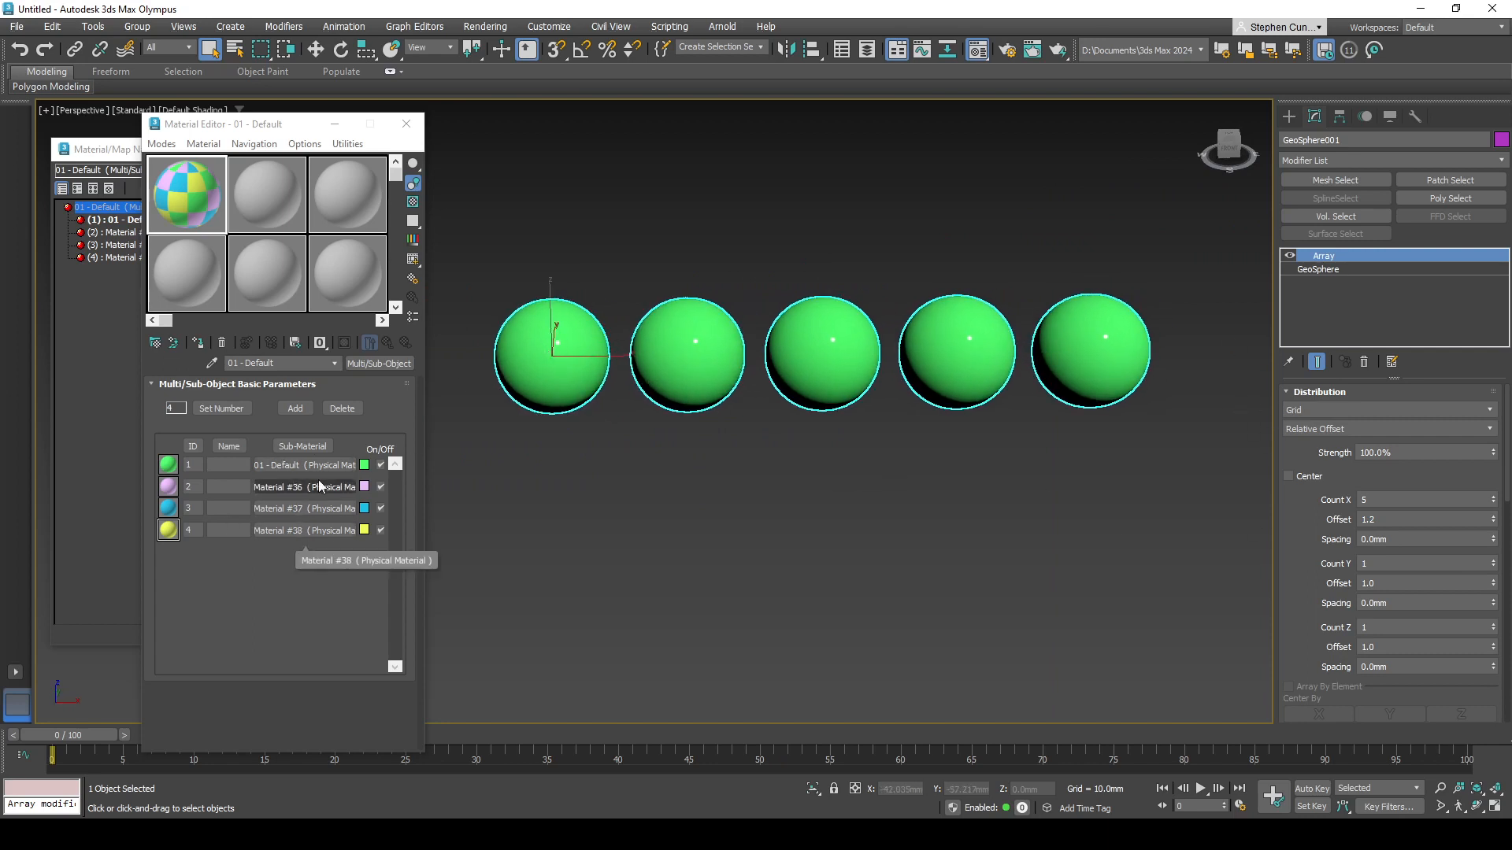
{"action": "left_click_drag", "start_coordinate": [299, 487], "coordinate": [658, 354]}
{"action": "left_click_drag", "start_coordinate": [291, 508], "coordinate": [661, 378]}
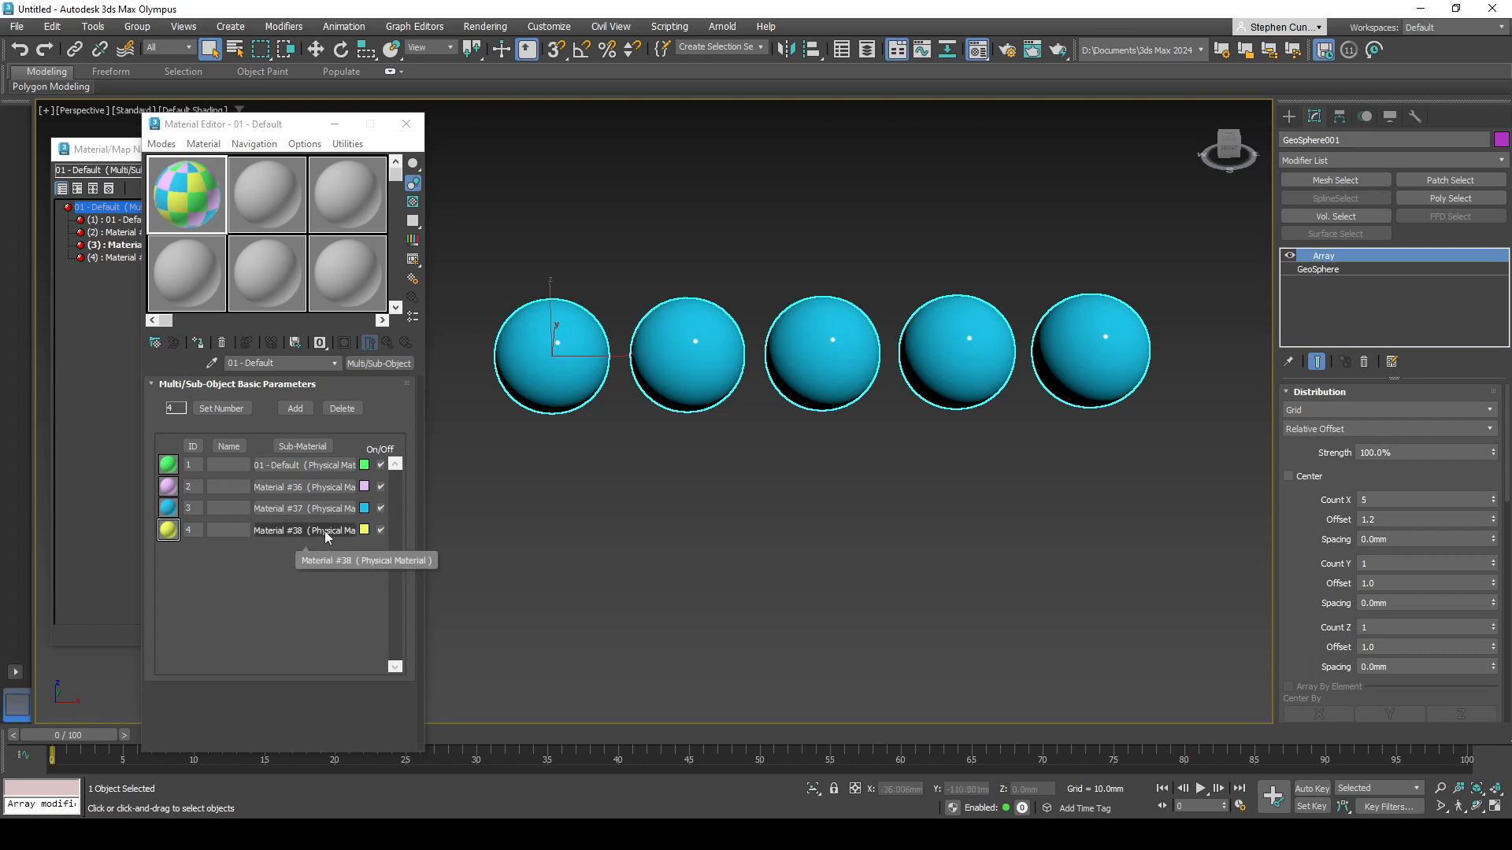
{"action": "left_click_drag", "start_coordinate": [324, 530], "coordinate": [724, 344]}
{"action": "left_click_drag", "start_coordinate": [320, 470], "coordinate": [559, 378]}
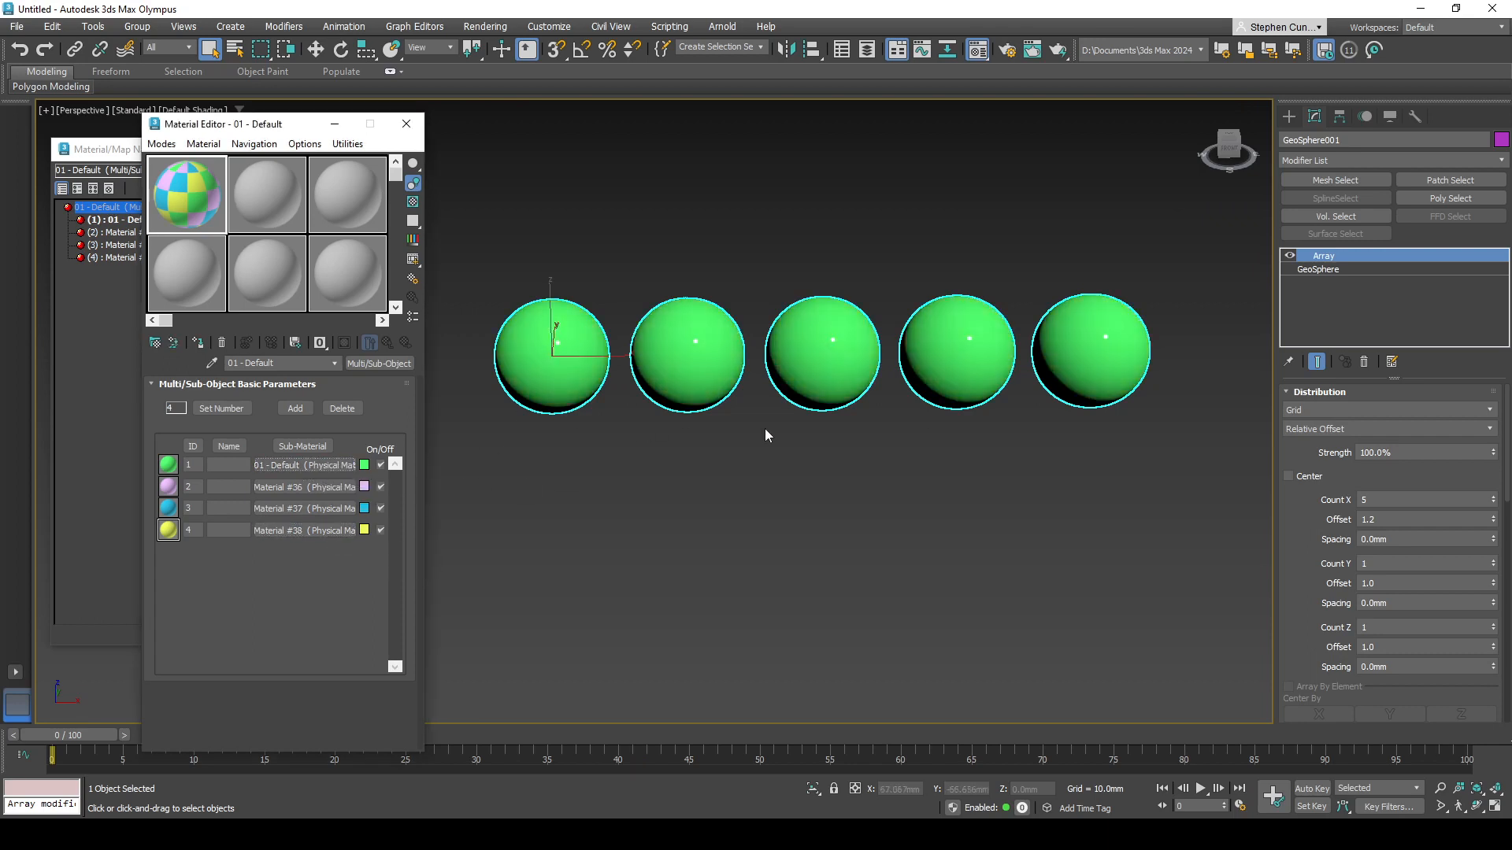
Step: Set the Array modifier's material ID assignment to Ordered, with IDs from 1 to 4
{"action": "left_click", "coordinate": [1285, 391]}
{"action": "left_click", "coordinate": [1286, 443]}
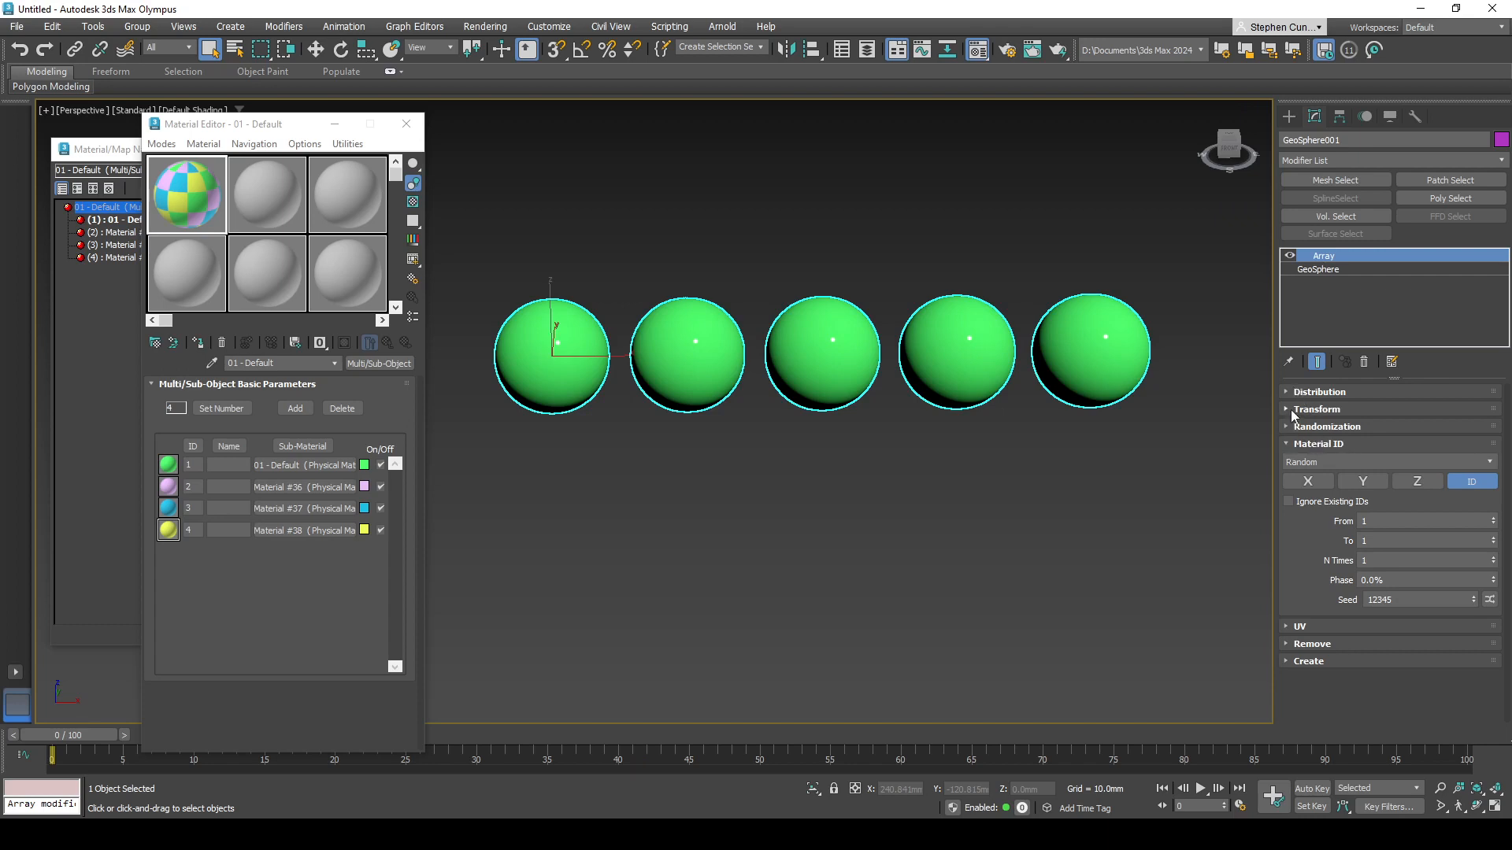
{"action": "left_click", "coordinate": [1317, 461]}
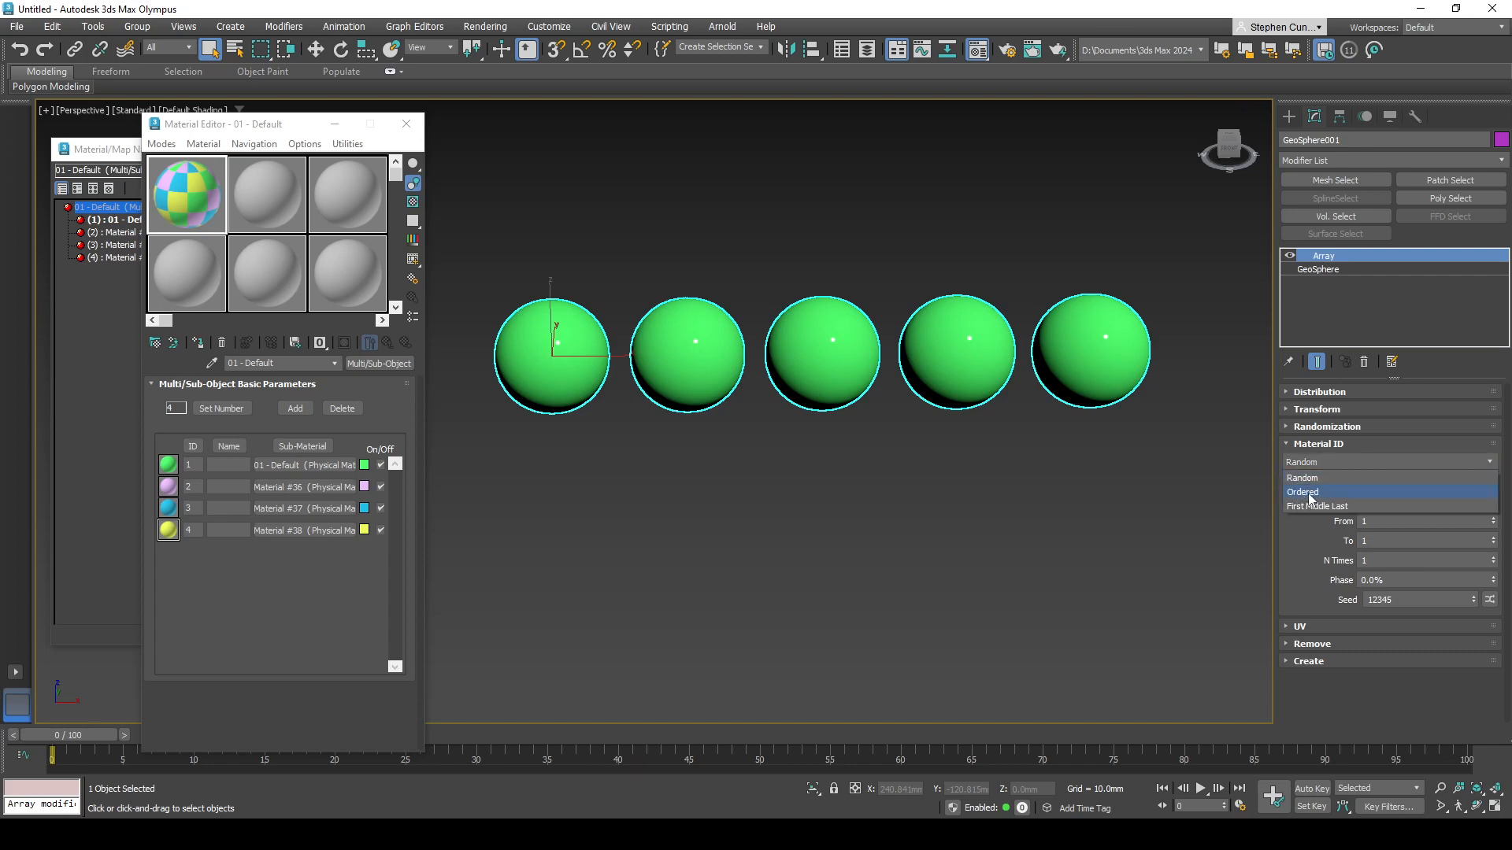
{"action": "left_click", "coordinate": [1309, 495]}
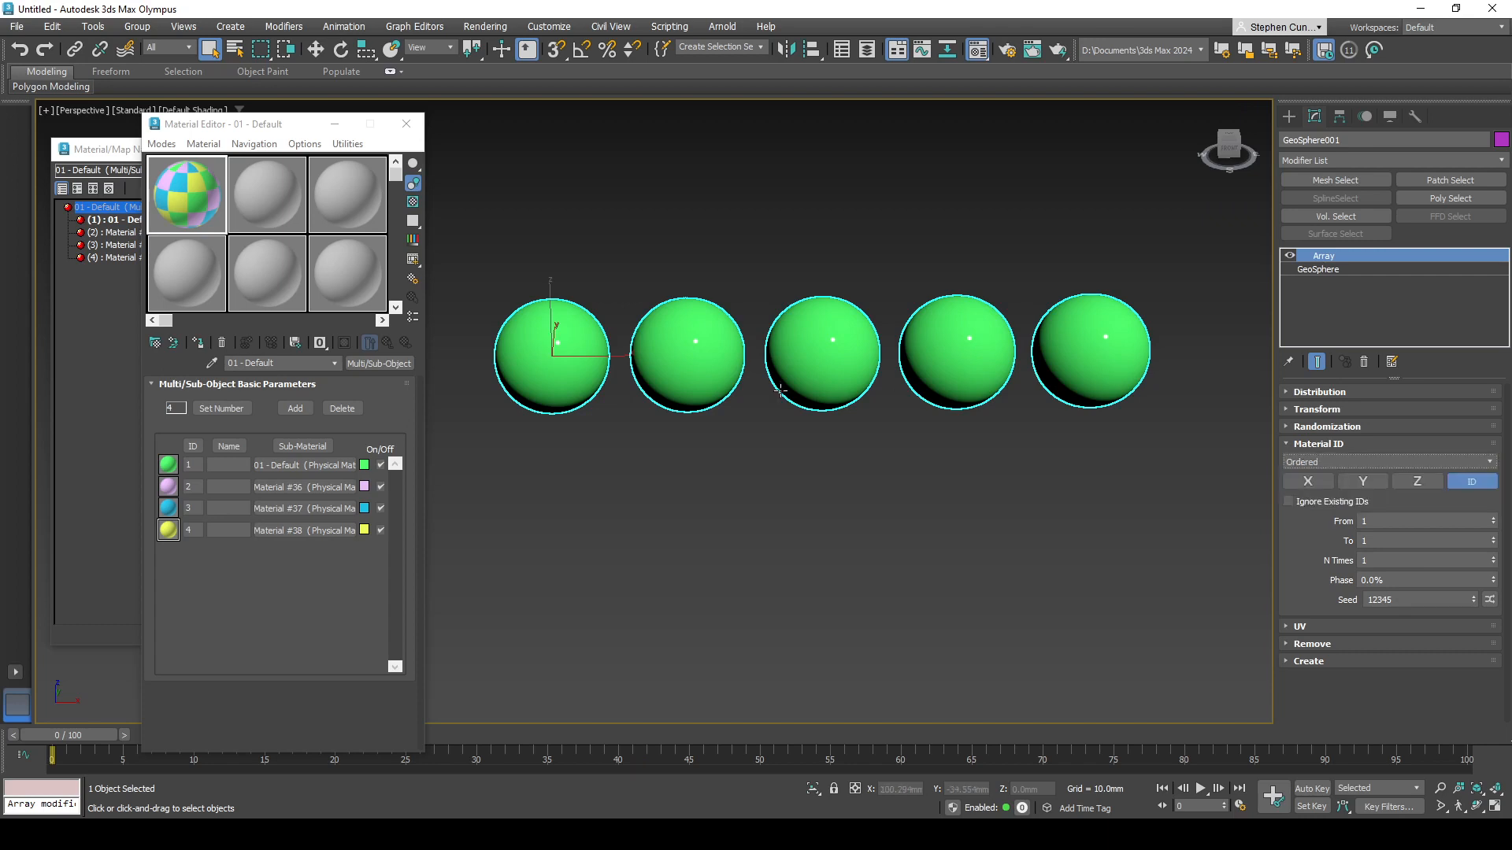
{"action": "left_click", "coordinate": [1368, 542]}
{"action": "key", "text": "Return"}
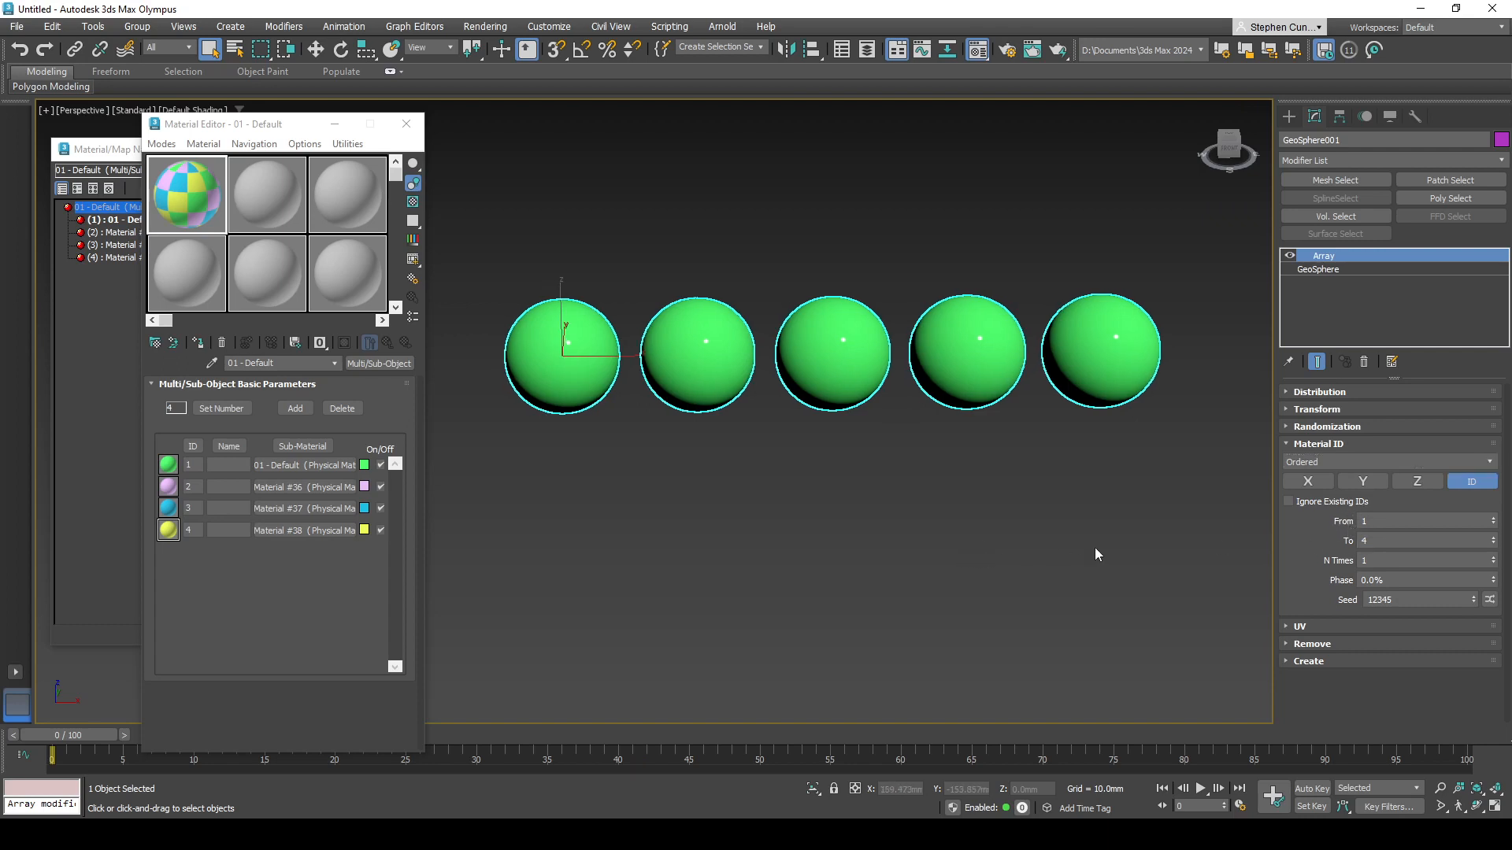
Step: Assign the whole Multi/Sub-Object material to the arrayed spheres, replacing the scene material of the same name
{"action": "left_click_drag", "start_coordinate": [189, 206], "coordinate": [527, 371]}
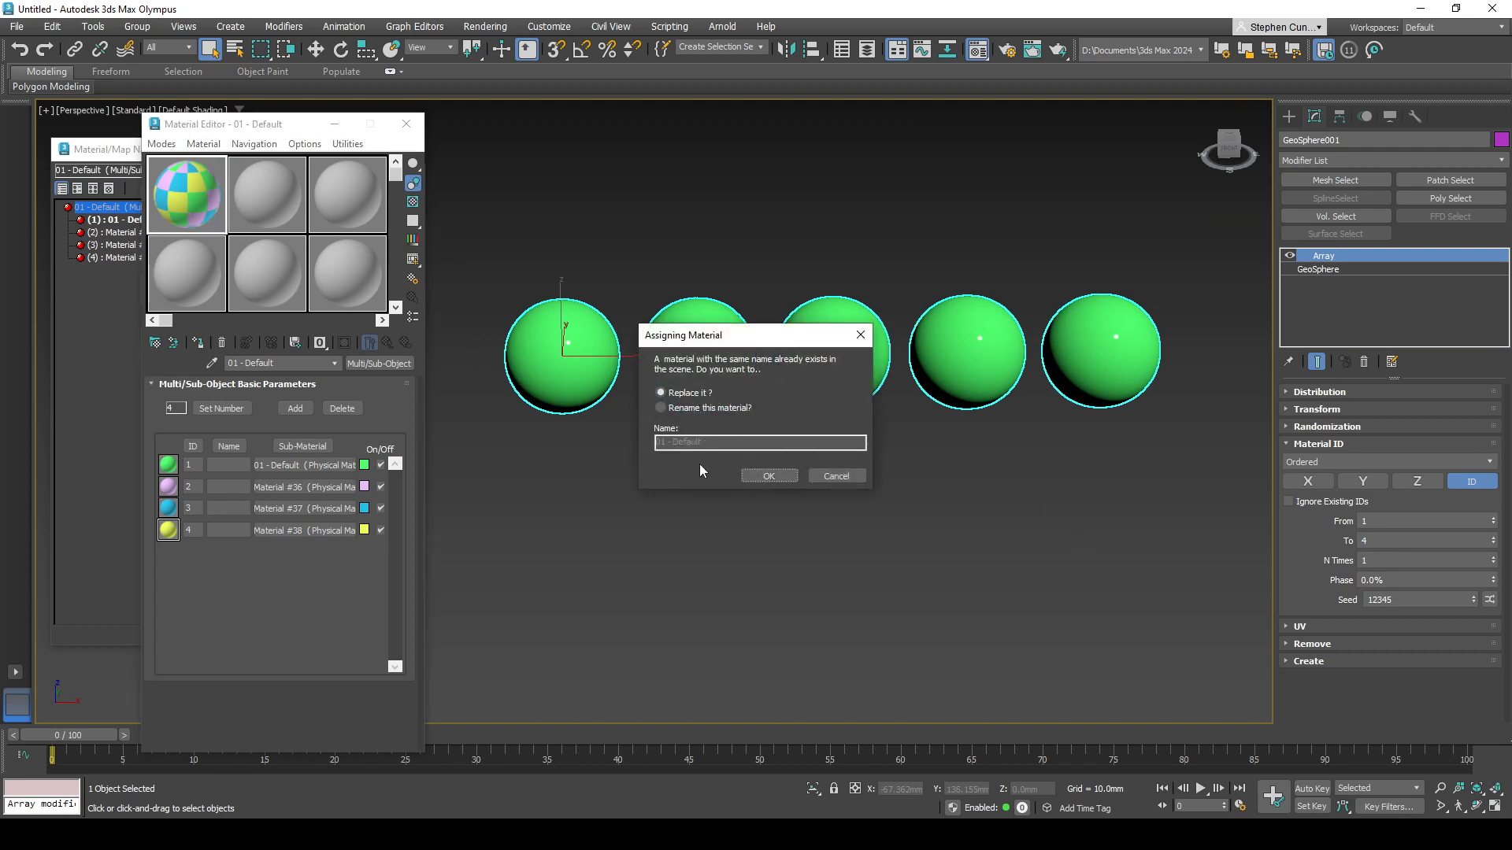
{"action": "left_click", "coordinate": [817, 477]}
{"action": "left_click_drag", "start_coordinate": [195, 204], "coordinate": [556, 375]}
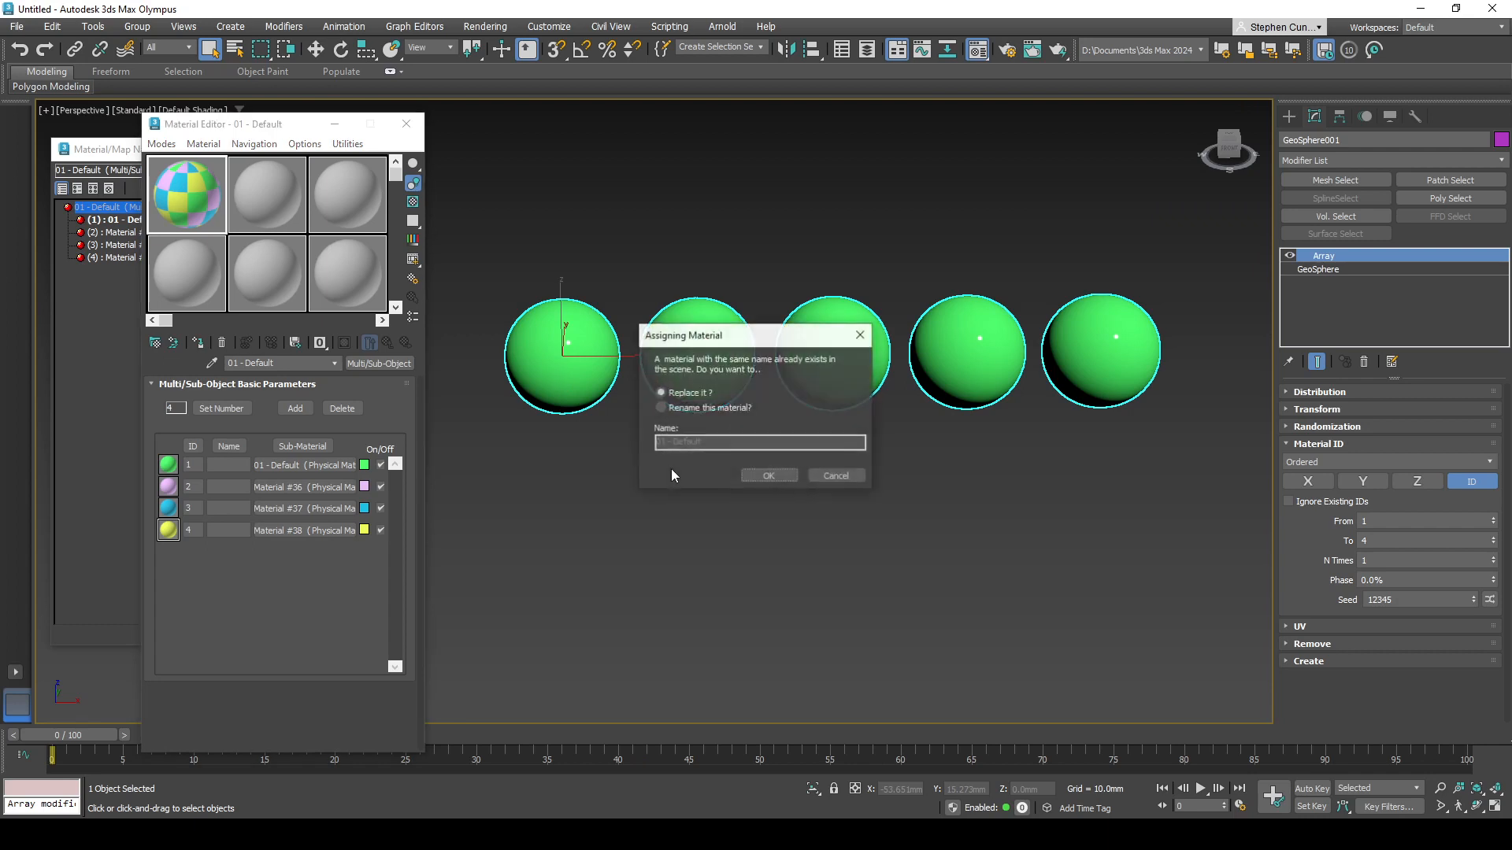
{"action": "left_click", "coordinate": [768, 475]}
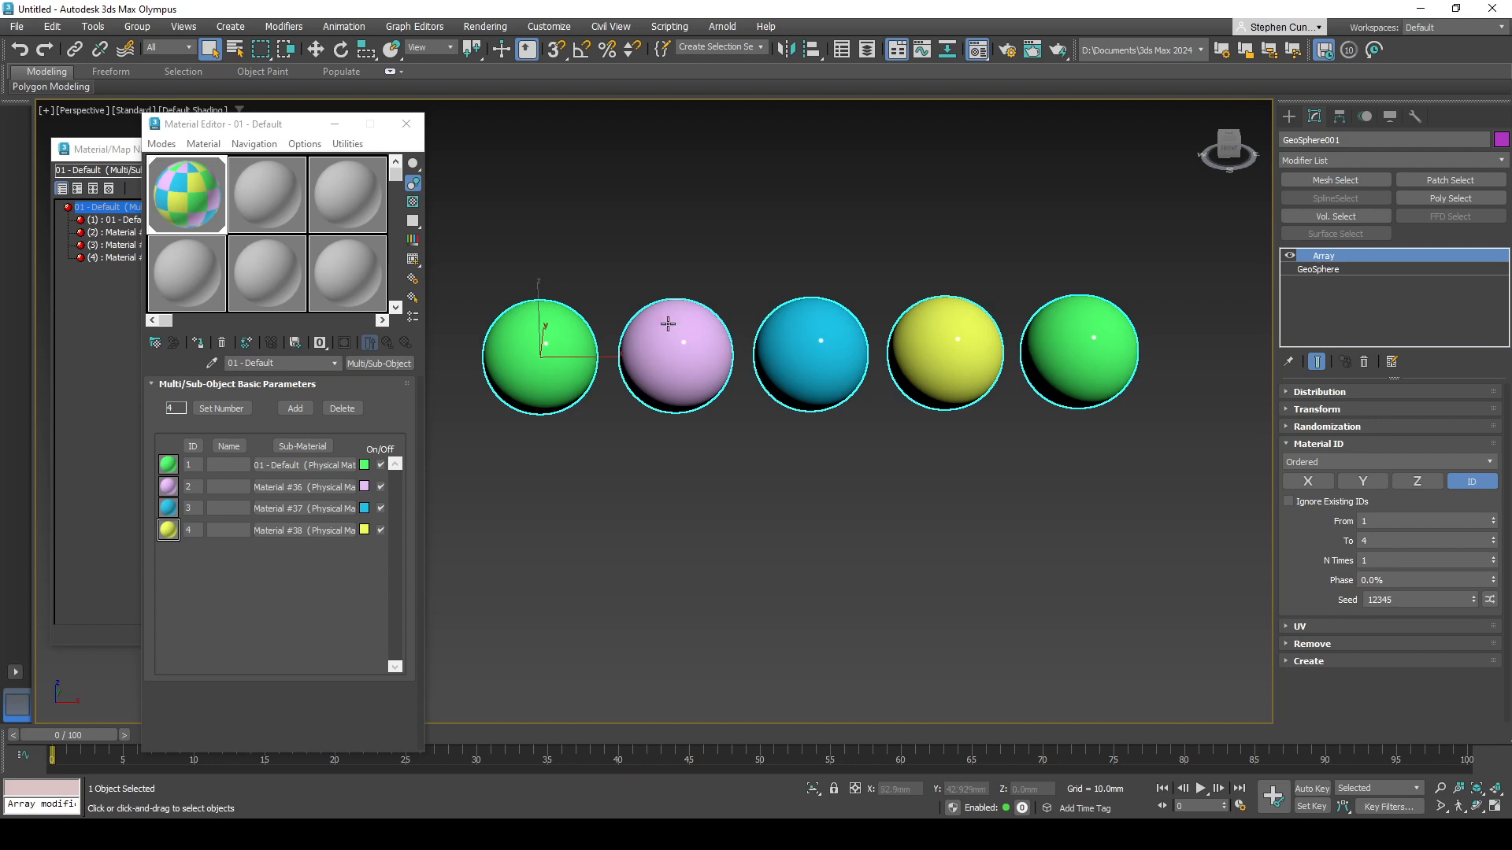
Step: Set the Array modifier's Count Y to 5 to extend the row of spheres into a grid
{"action": "scroll", "coordinate": [937, 488], "scroll_direction": "down", "scroll_amount": 3}
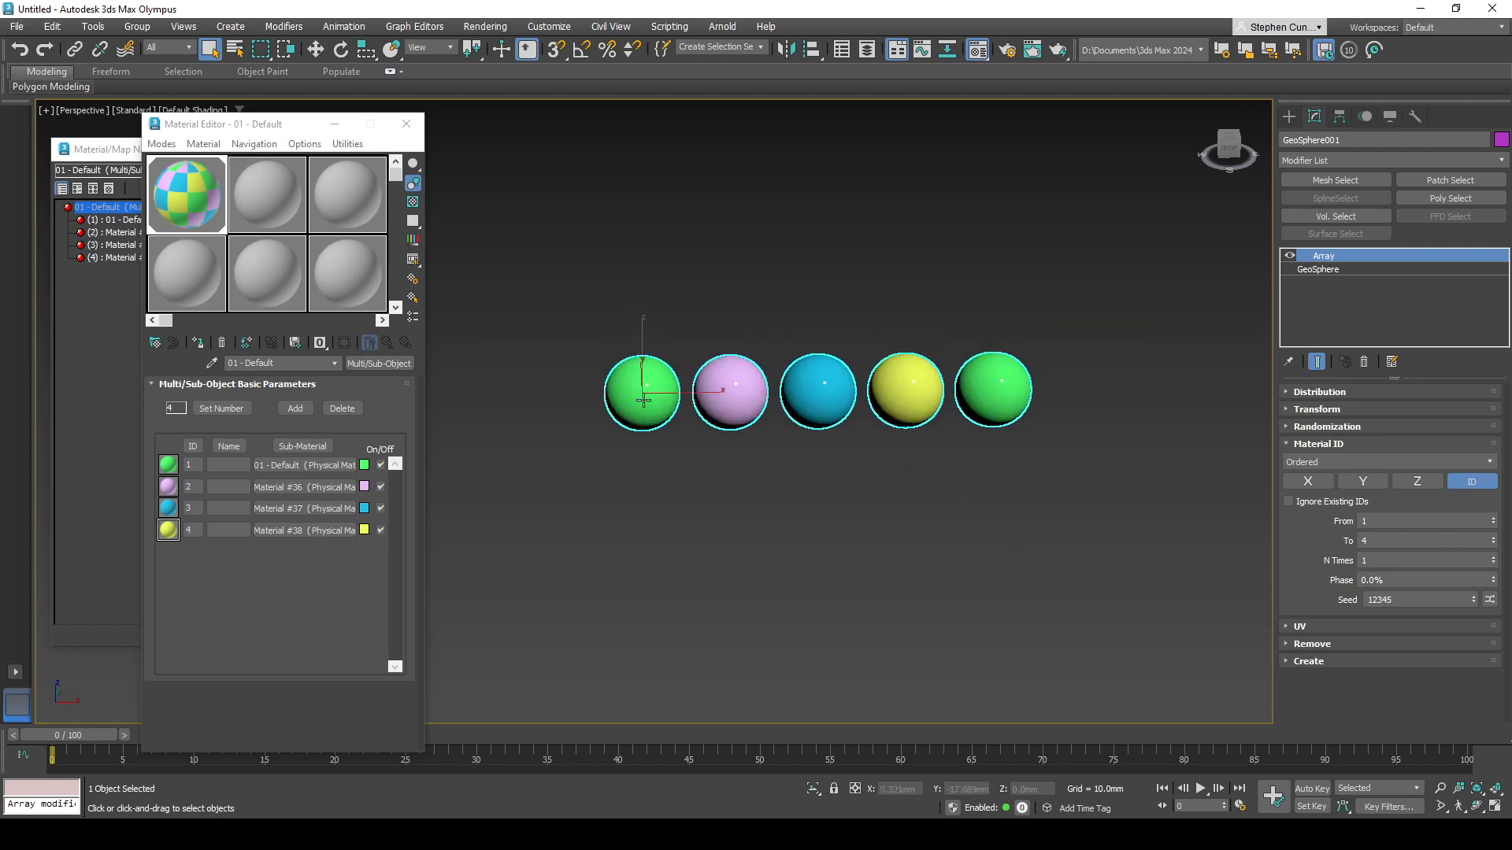
{"action": "left_click", "coordinate": [1288, 392]}
{"action": "scroll", "coordinate": [1299, 433], "scroll_direction": "down", "scroll_amount": 1}
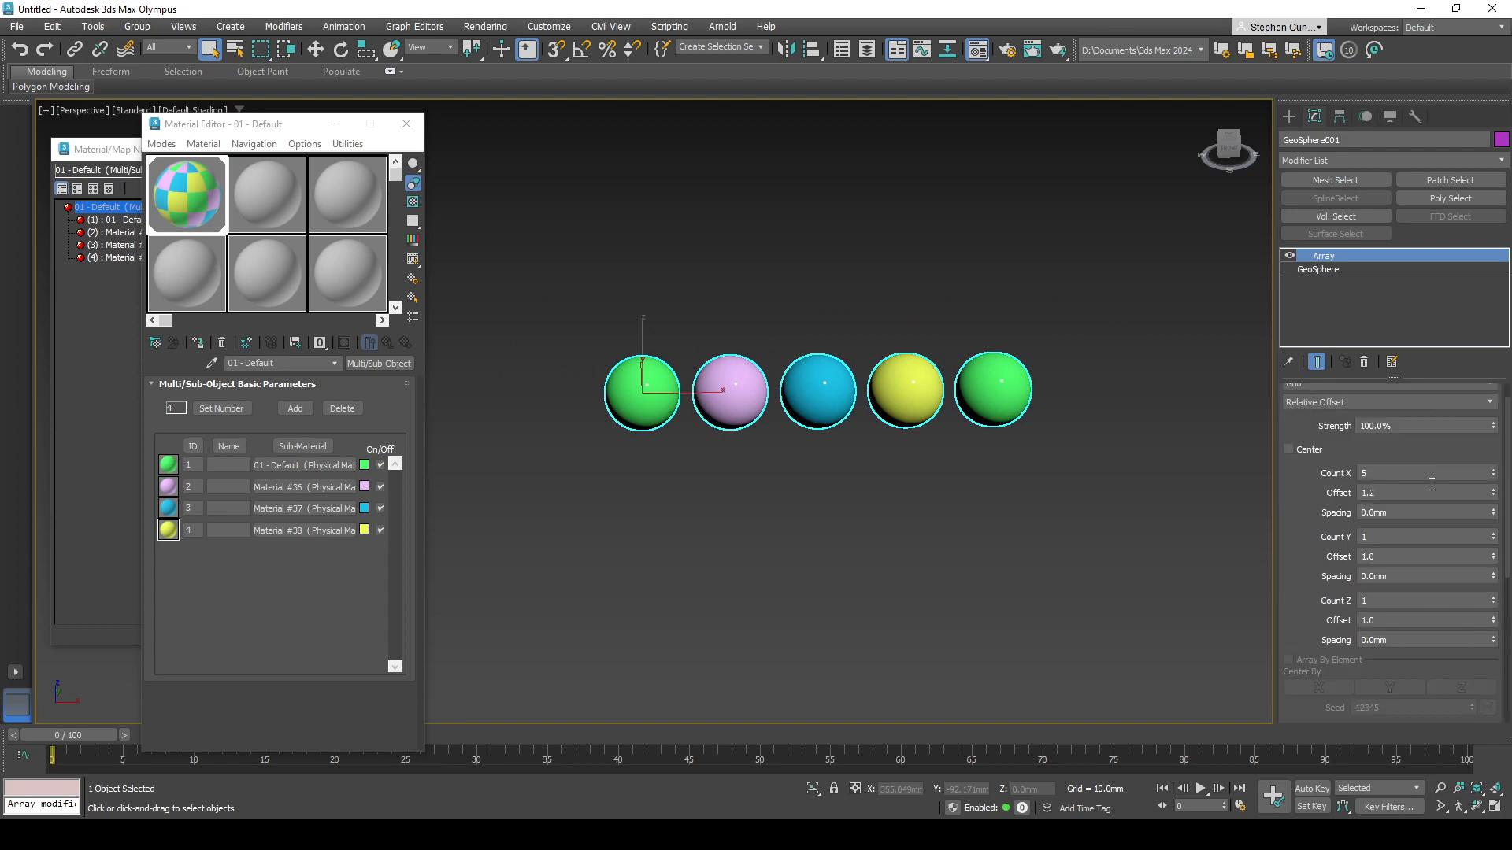
{"action": "left_click", "coordinate": [1493, 534]}
{"action": "left_click", "coordinate": [1494, 534]}
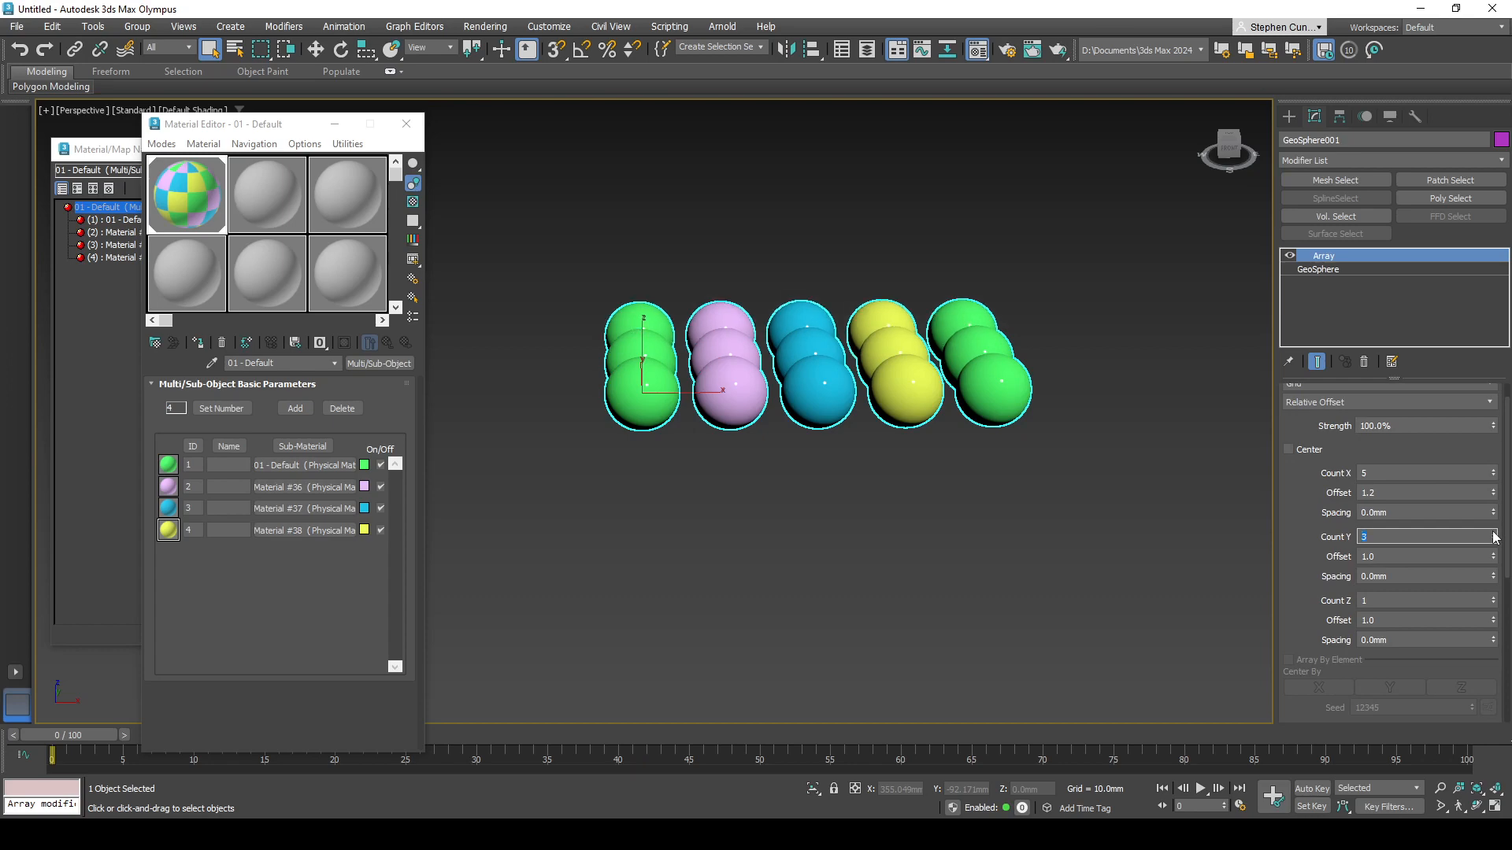
{"action": "left_click", "coordinate": [1494, 534]}
{"action": "middle_click_drag", "start_coordinate": [851, 501], "coordinate": [929, 552], "text": "alt"}
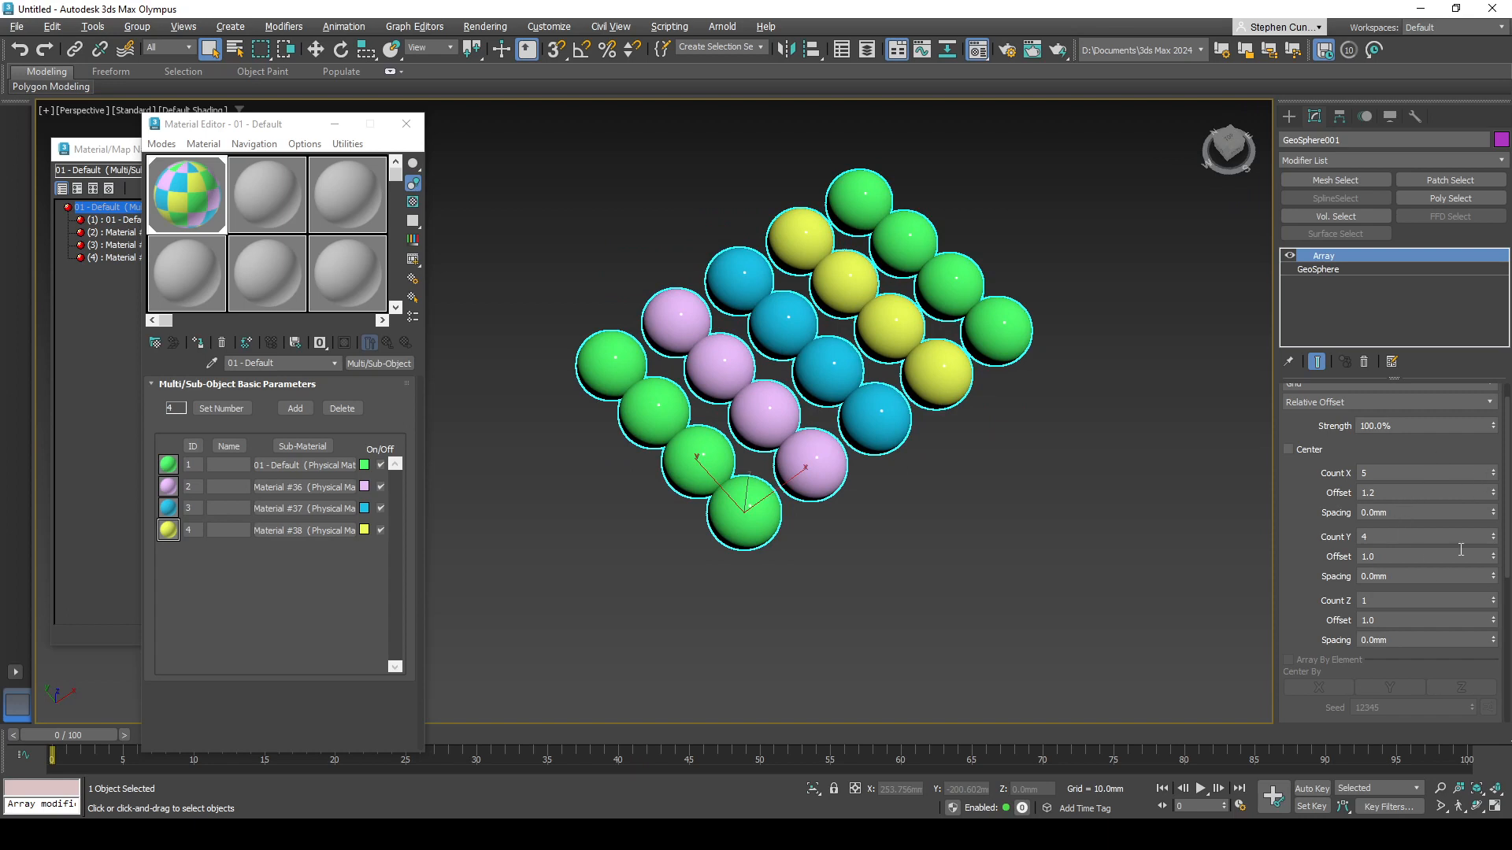
{"action": "left_click", "coordinate": [1493, 534]}
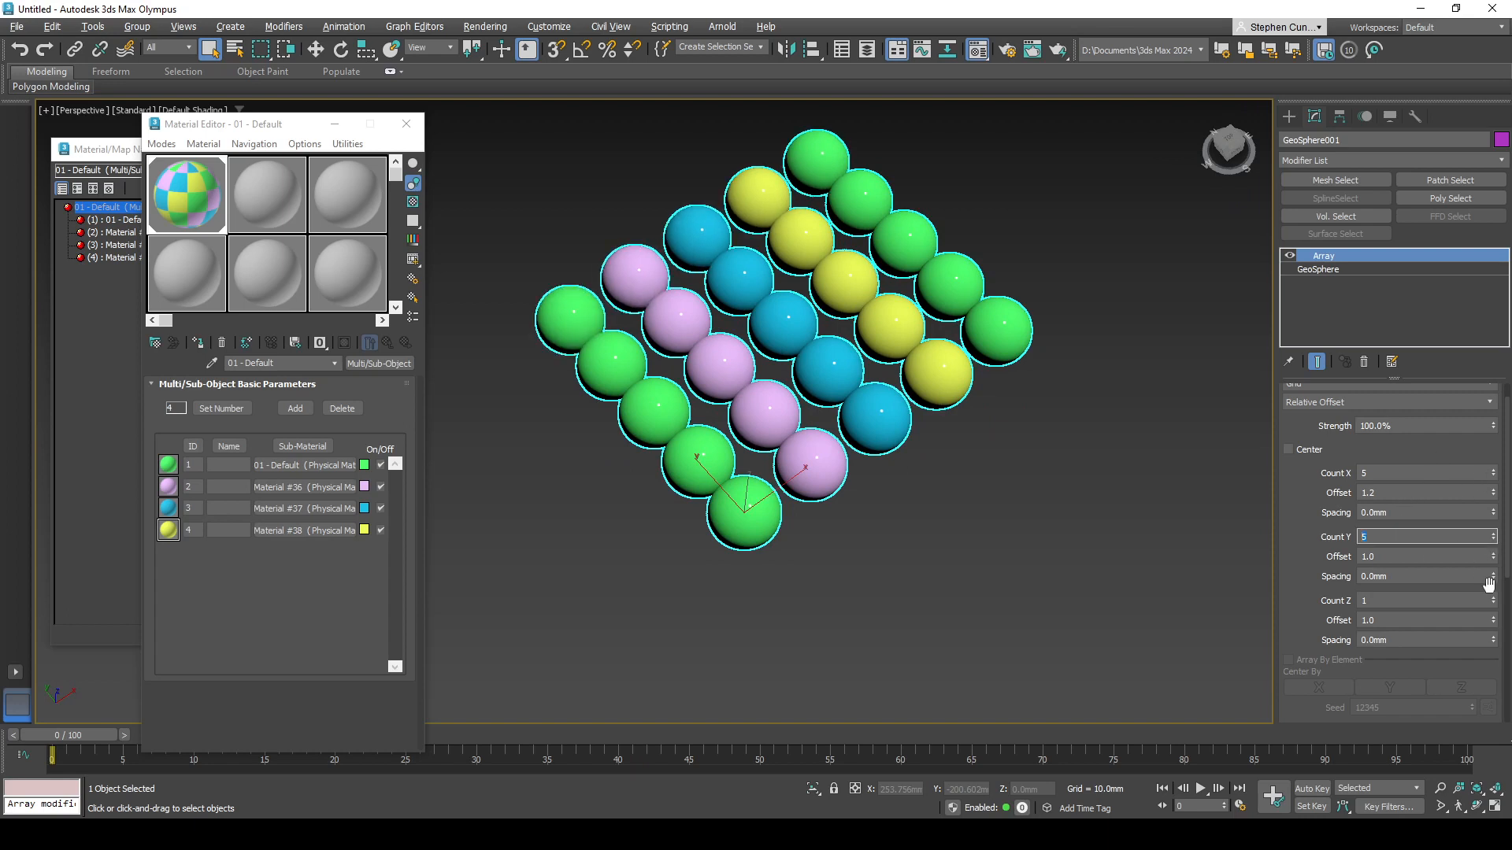
Step: Set the Array modifier's Count Z to 3 to stack the grid of spheres in layers
{"action": "left_click", "coordinate": [1495, 605]}
{"action": "middle_click_drag", "start_coordinate": [985, 592], "coordinate": [1470, 575], "text": "alt"}
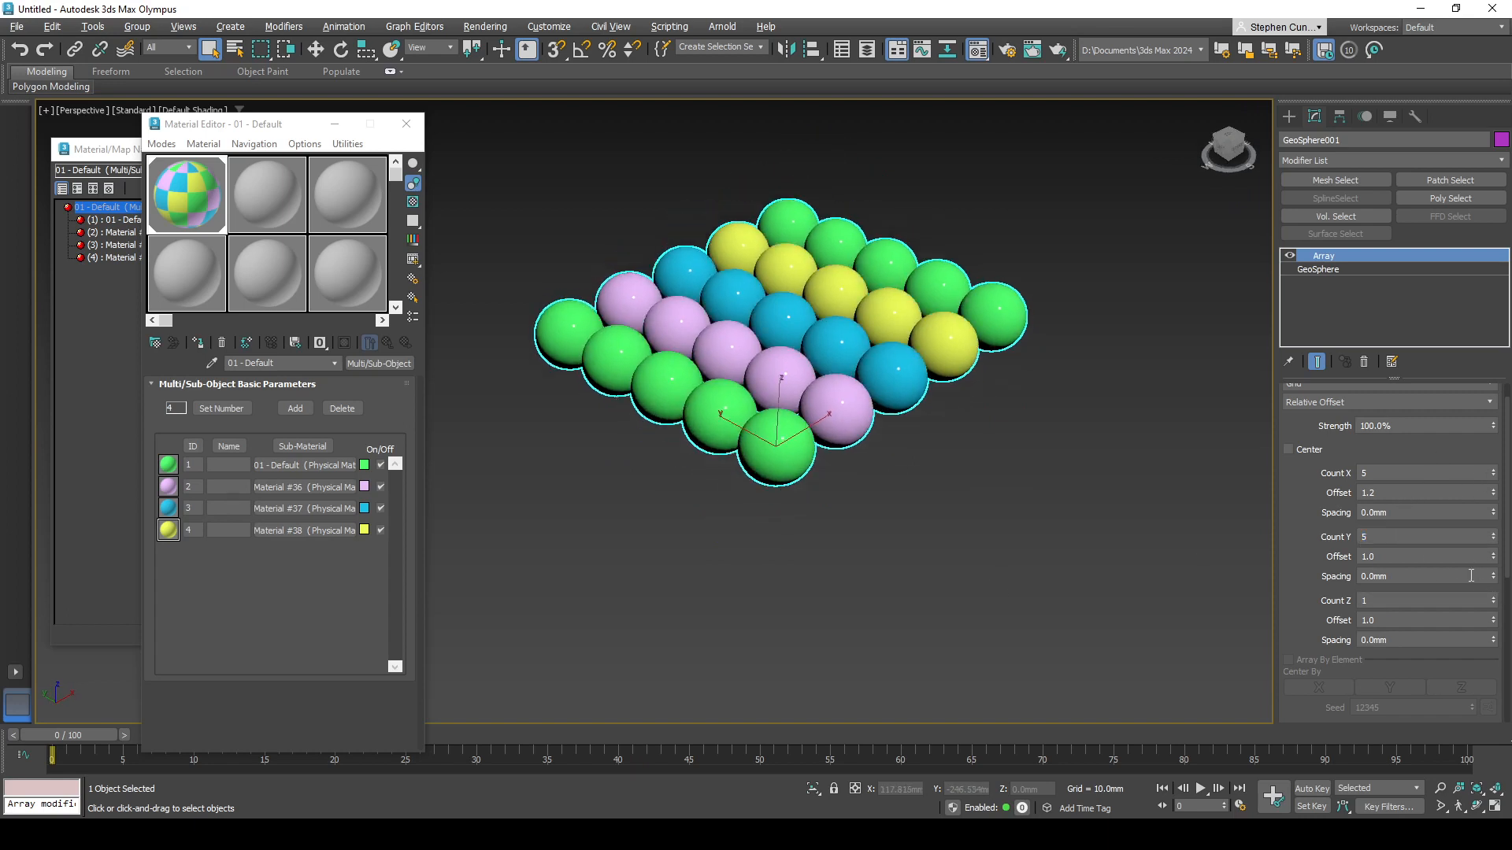
{"action": "left_click", "coordinate": [1492, 598]}
{"action": "left_click", "coordinate": [1492, 598]}
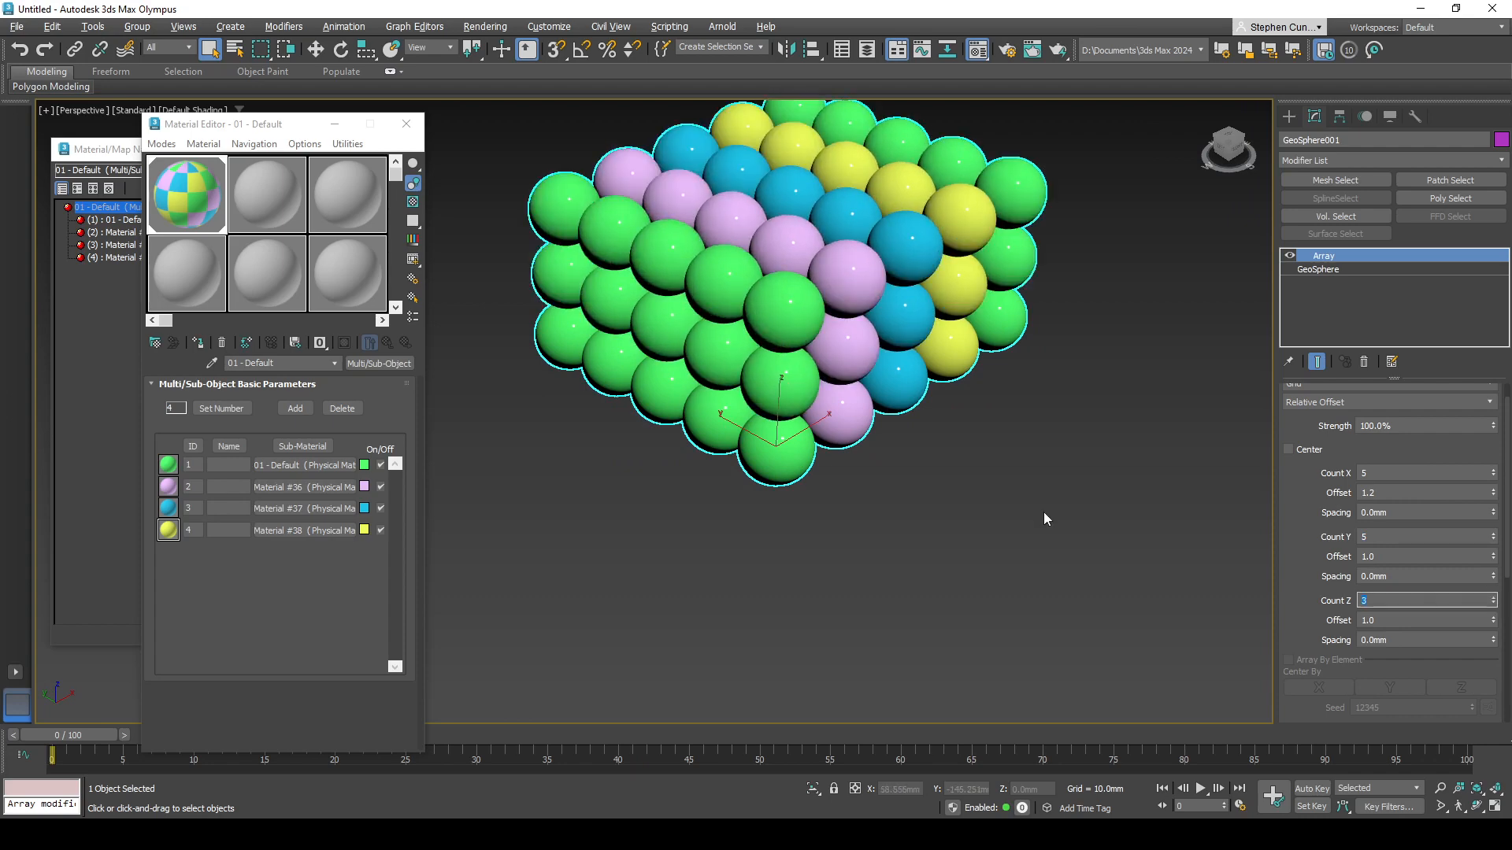
{"action": "middle_click_drag", "start_coordinate": [1042, 512], "coordinate": [1030, 574], "text": "alt"}
{"action": "middle_click_drag", "start_coordinate": [1030, 575], "coordinate": [987, 590], "text": "alt"}
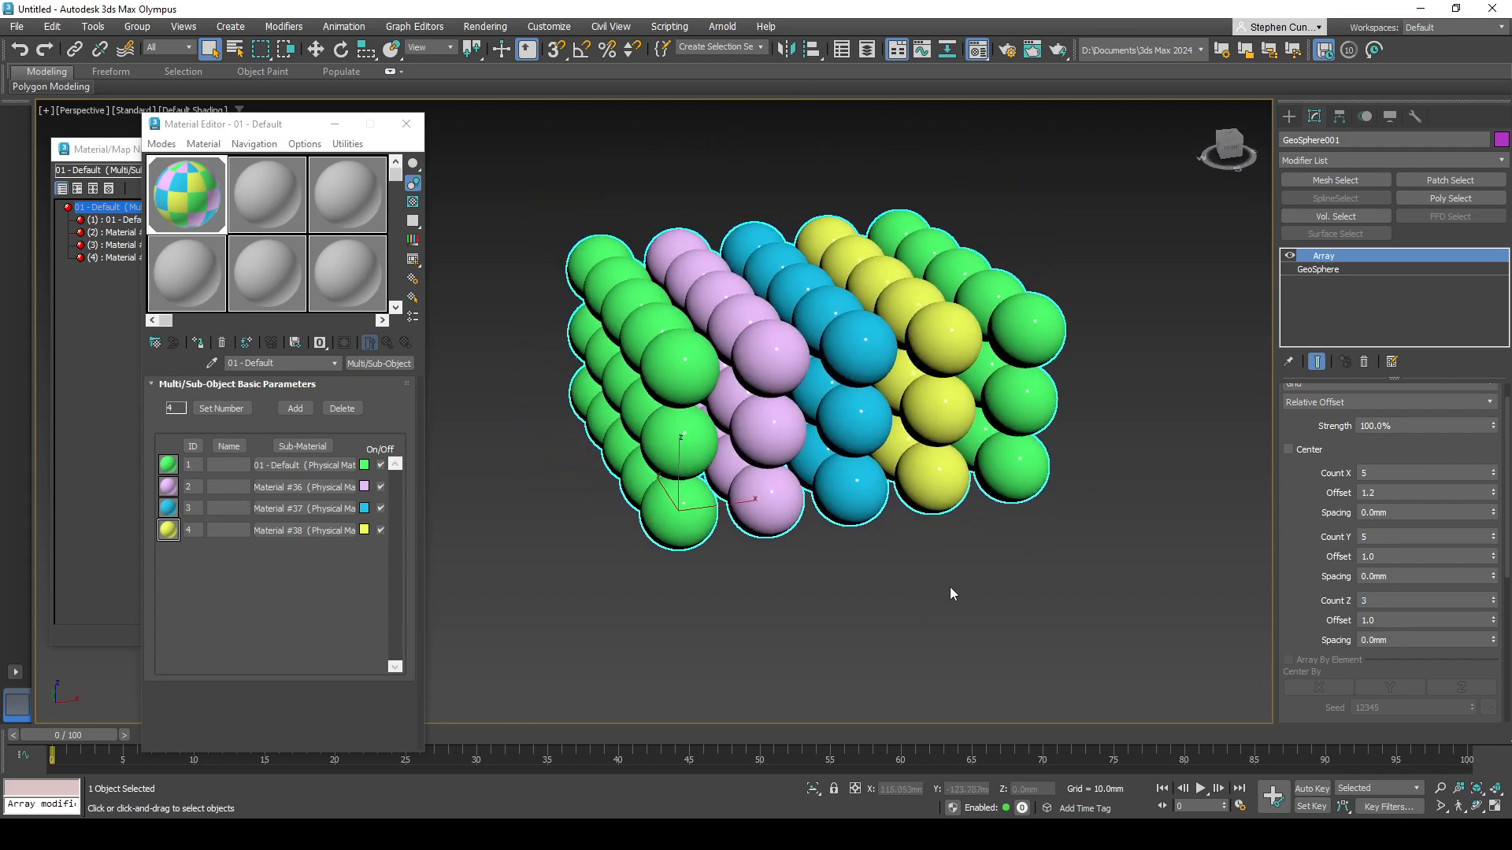
{"action": "middle_click_drag", "start_coordinate": [824, 380], "coordinate": [815, 426], "text": "alt"}
{"action": "scroll", "coordinate": [1311, 552], "scroll_direction": "down", "scroll_amount": 2}
{"action": "scroll", "coordinate": [1316, 551], "scroll_direction": "down", "scroll_amount": 4}
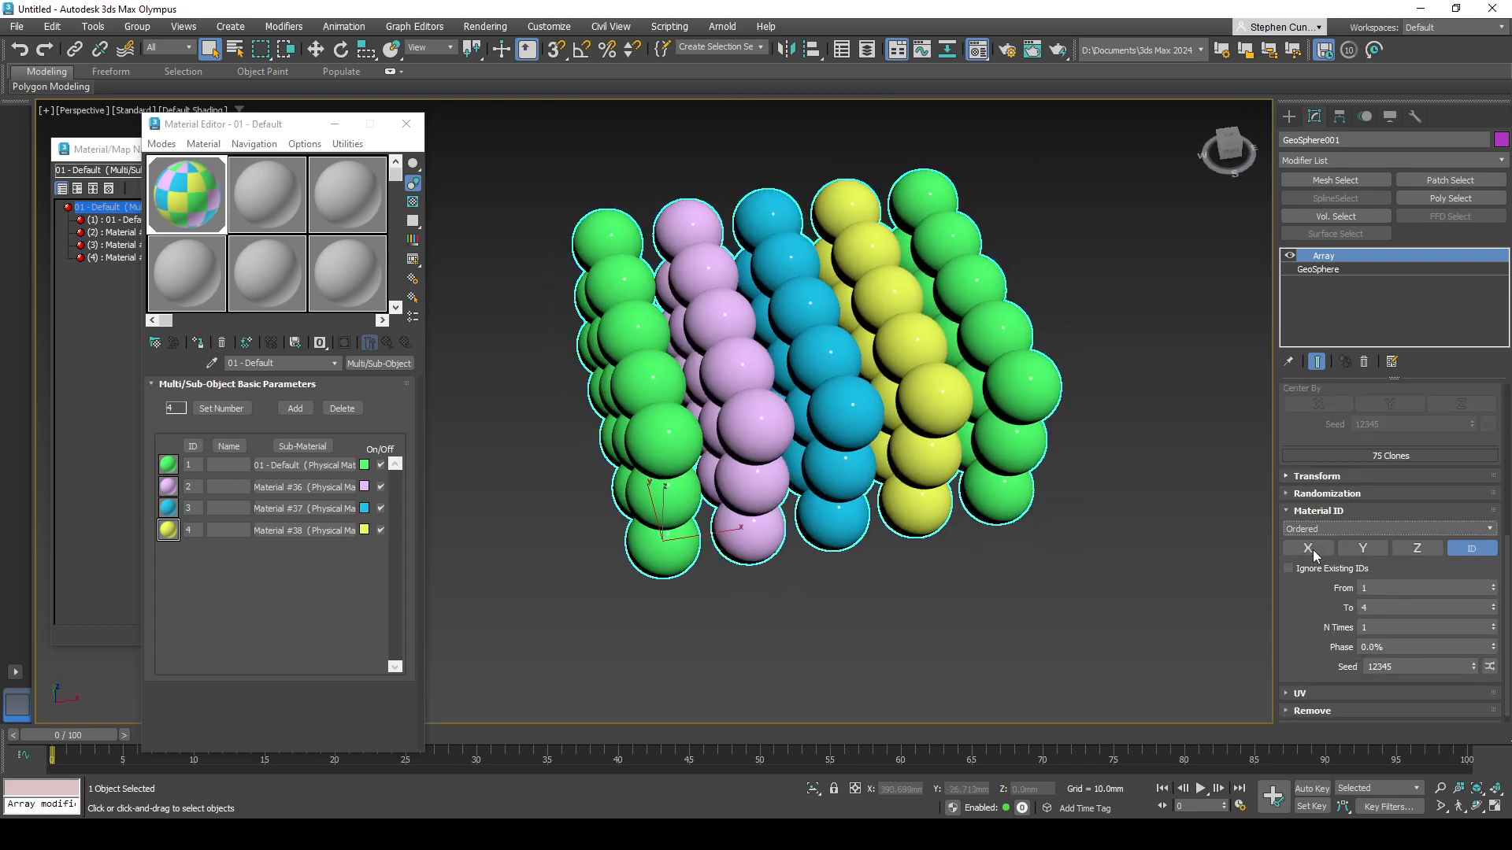
Step: Increase the Array modifier's Count X to 9 to repeat the color sequence along the block of spheres
{"action": "scroll", "coordinate": [1313, 559], "scroll_direction": "up", "scroll_amount": 3}
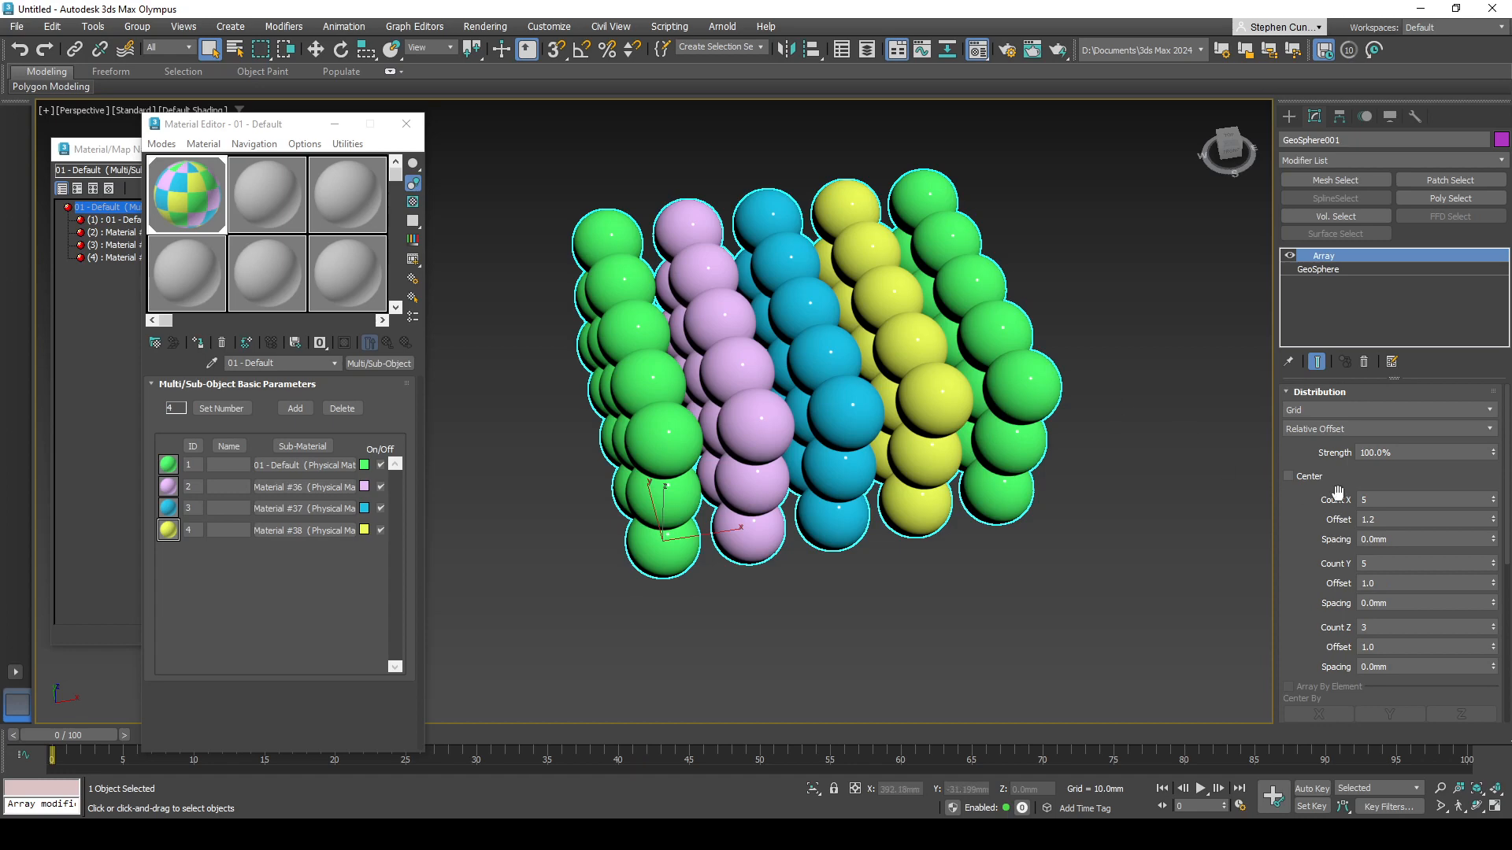
{"action": "left_click", "coordinate": [1494, 496]}
{"action": "left_click", "coordinate": [1493, 497]}
{"action": "middle_click_drag", "start_coordinate": [1181, 493], "coordinate": [963, 535], "text": "alt"}
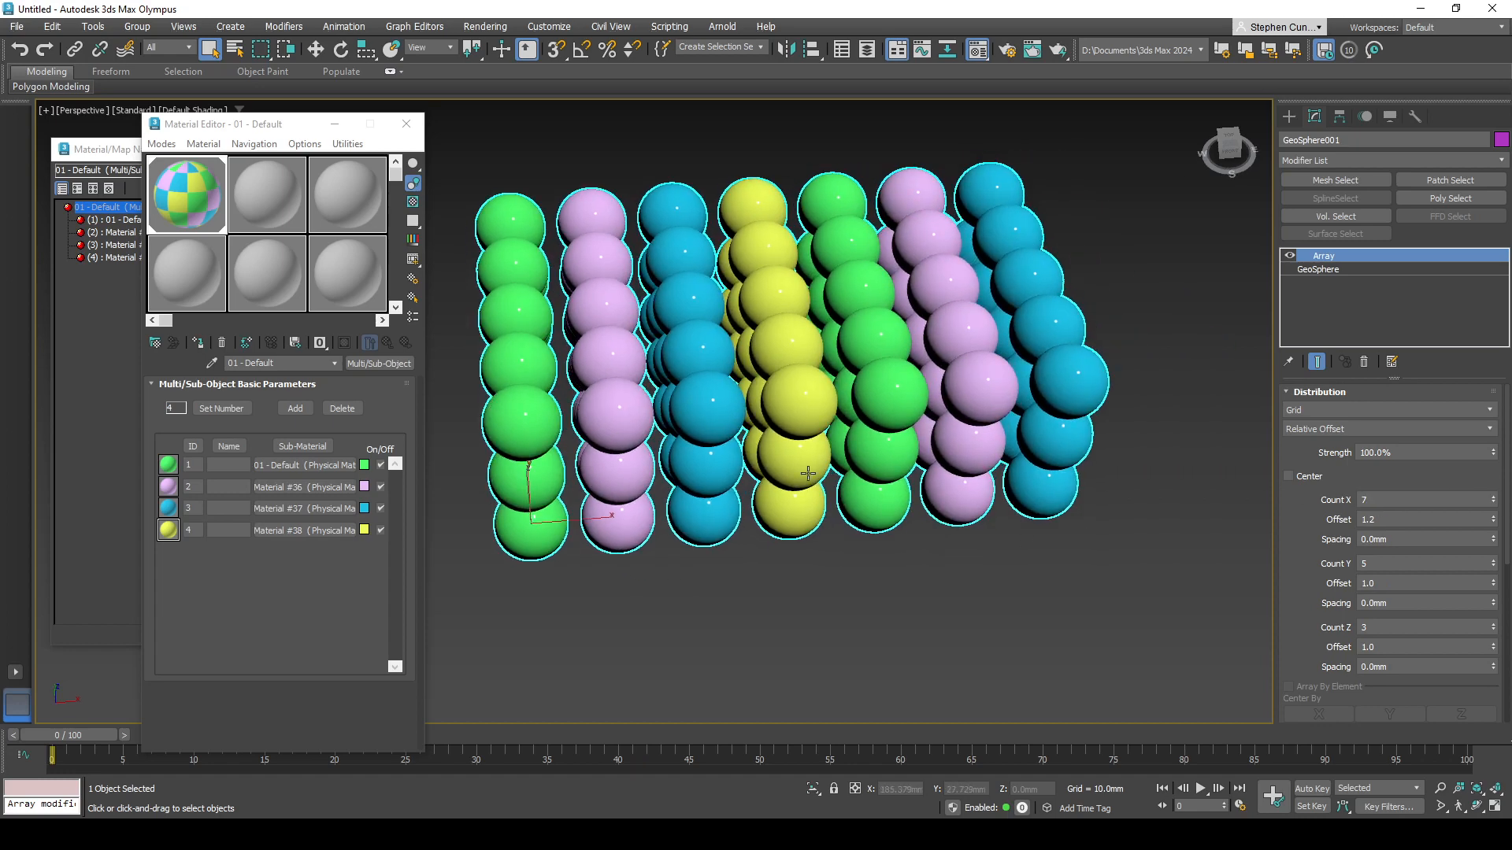
{"action": "middle_click_drag", "start_coordinate": [906, 528], "coordinate": [899, 579], "text": "alt"}
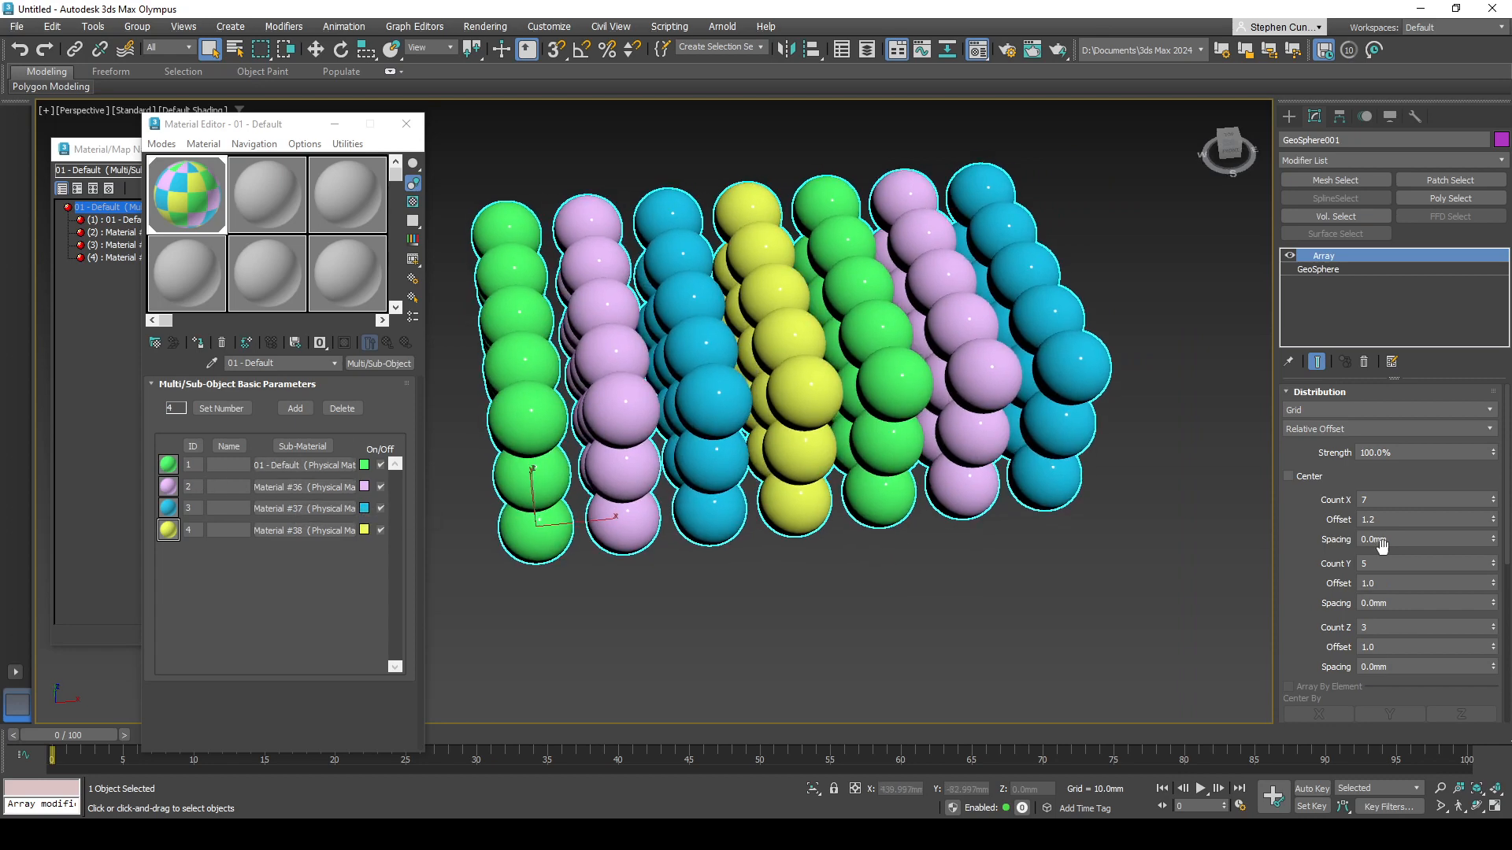
{"action": "left_click", "coordinate": [1493, 497]}
{"action": "middle_click_drag", "start_coordinate": [1038, 536], "coordinate": [630, 444], "text": "alt"}
{"action": "left_click", "coordinate": [1494, 497]}
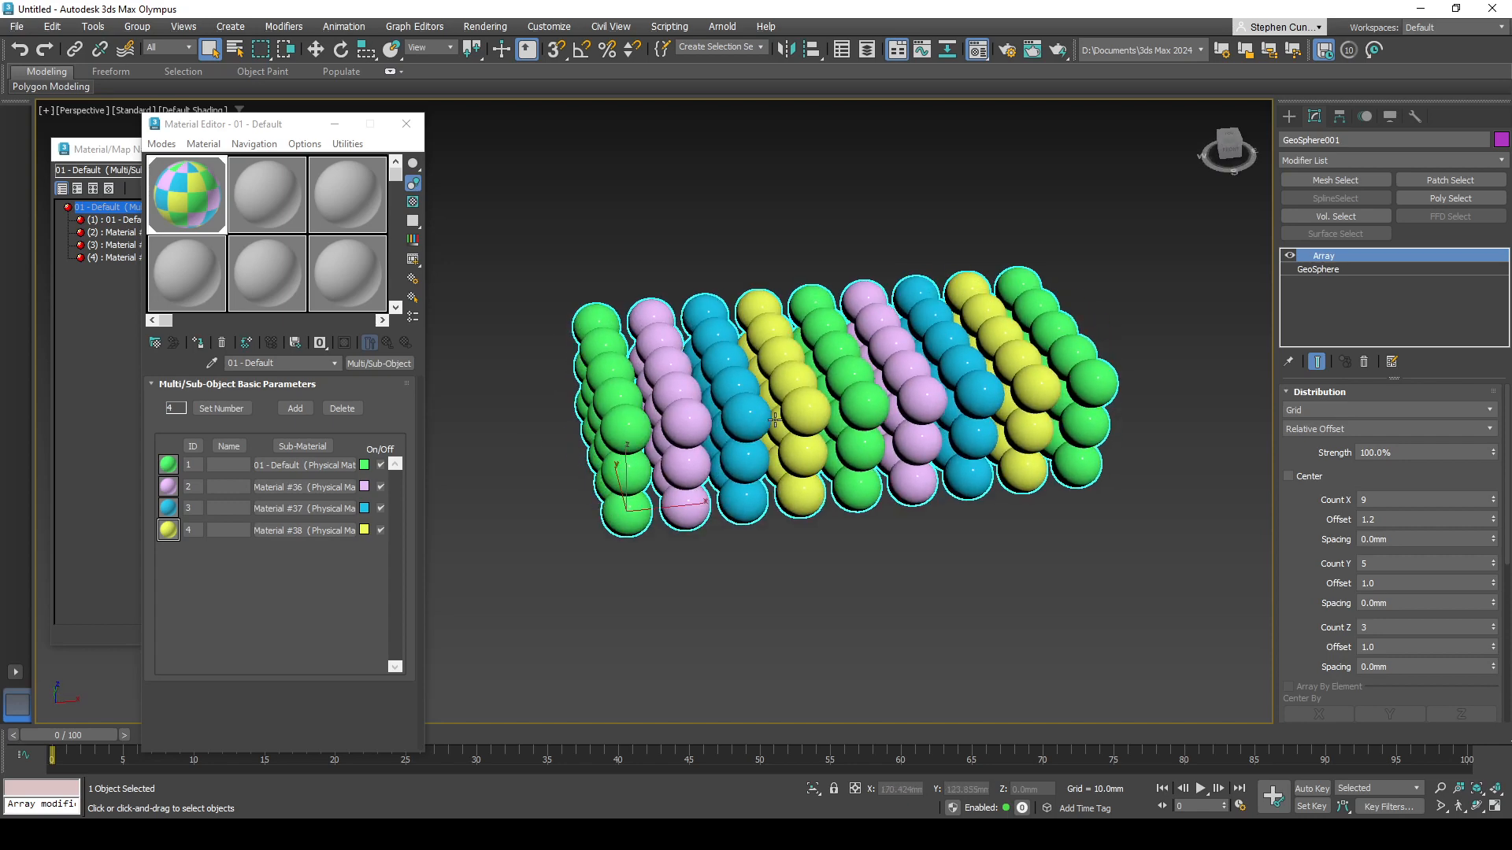
{"action": "scroll", "coordinate": [759, 408], "scroll_direction": "up", "scroll_amount": 3}
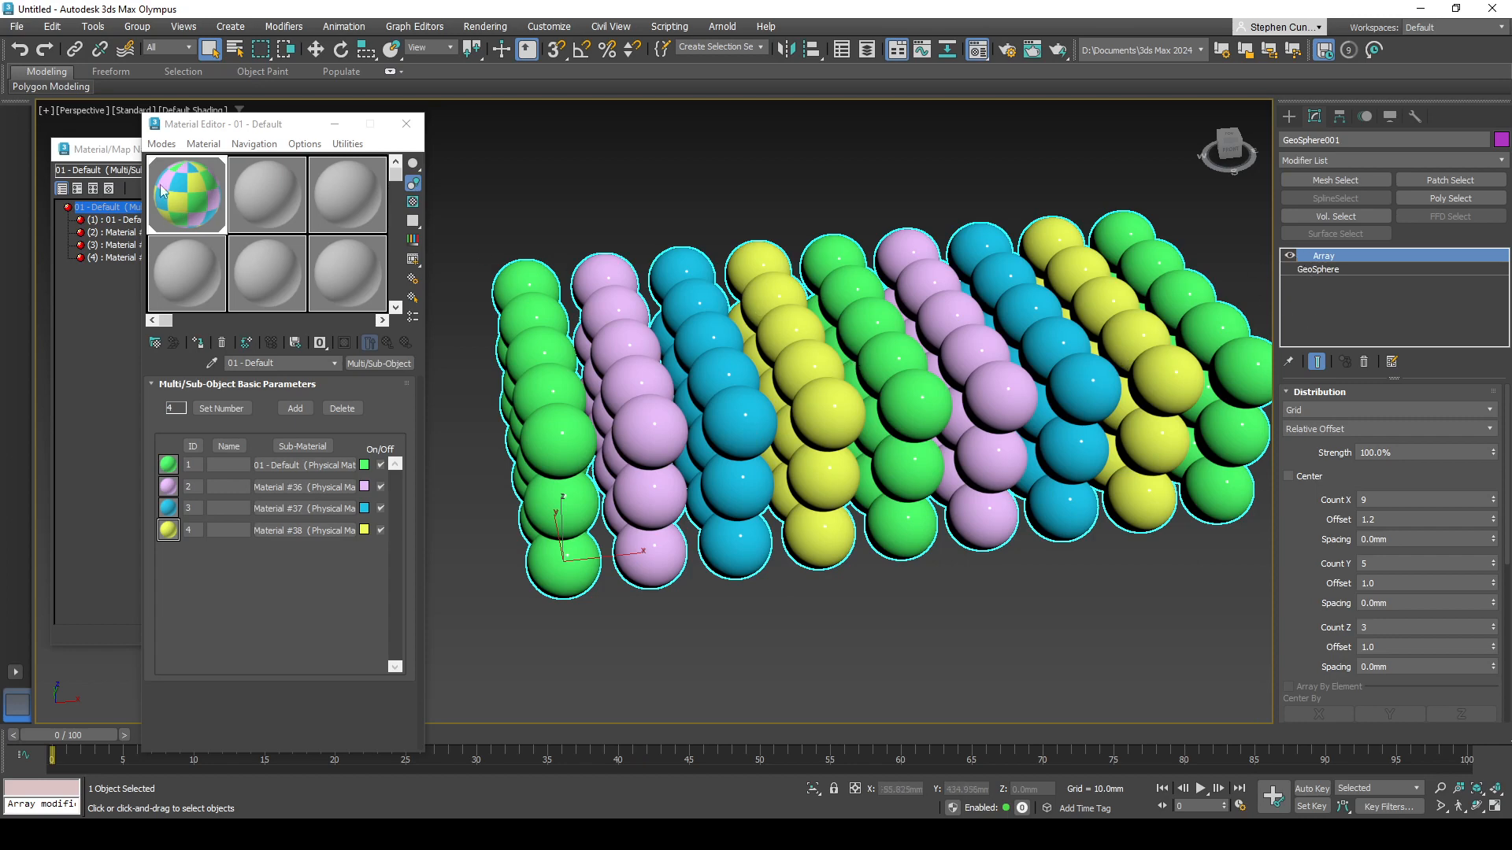
{"action": "right_click", "coordinate": [760, 391]}
{"action": "mouse_move", "coordinate": [822, 580]}
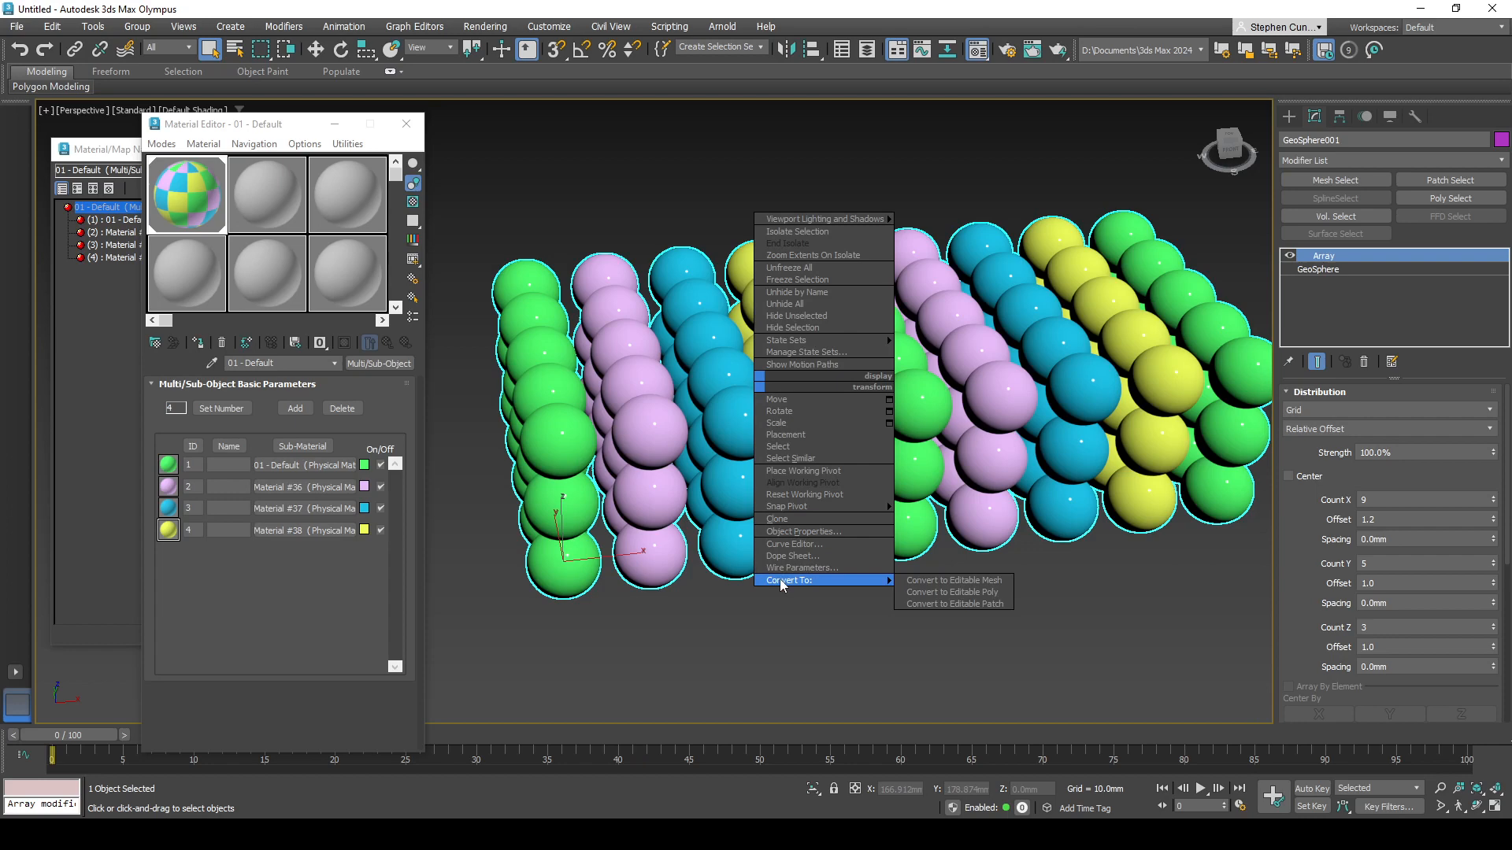
{"action": "left_click", "coordinate": [969, 592]}
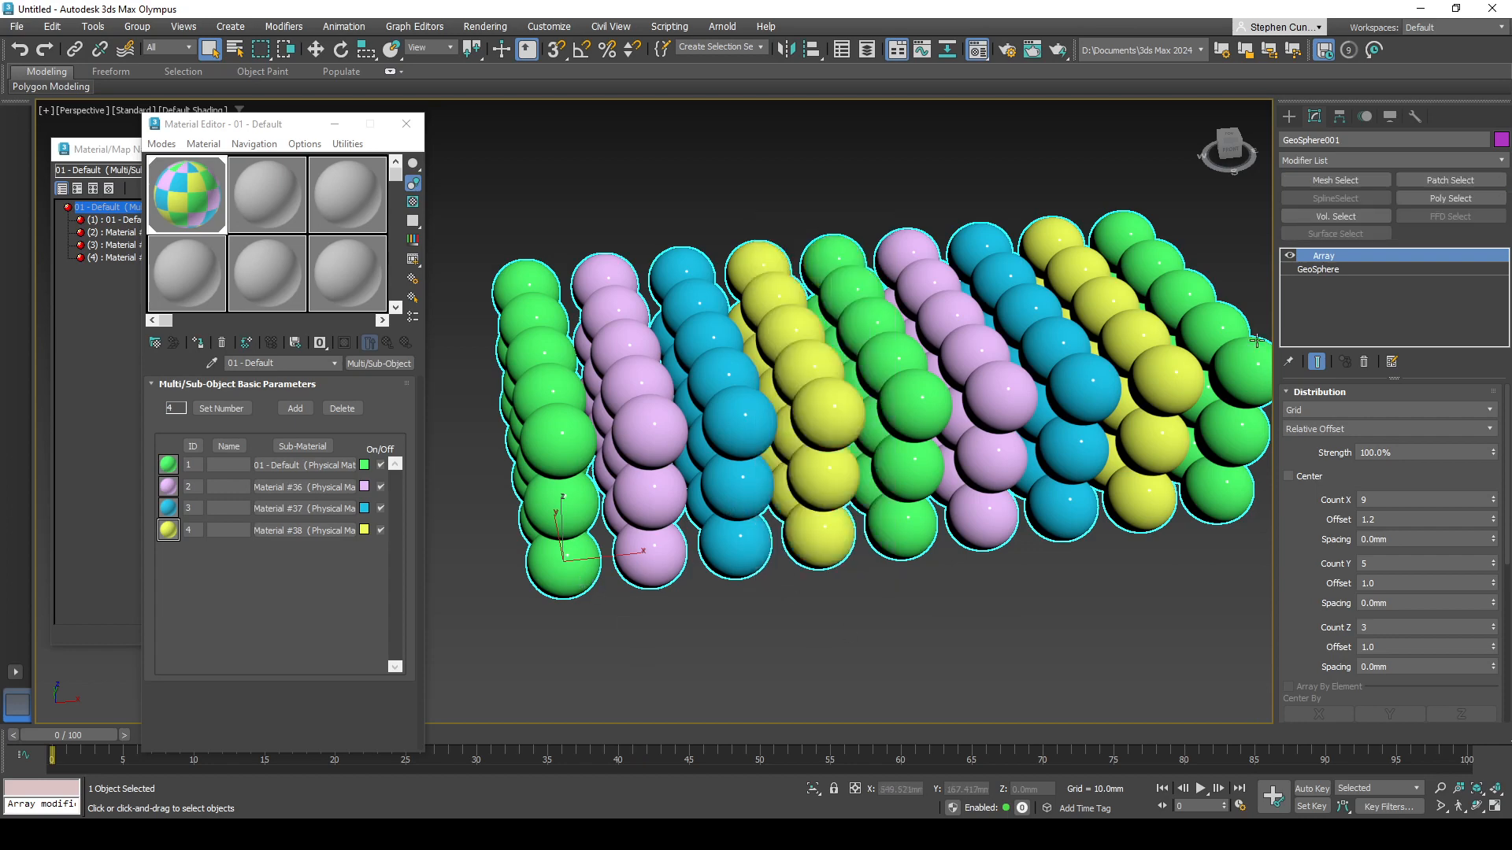
Step: Turn off the Array modifier on the geosphere and create a box about 45 × 45 × 50 mm beside it
{"action": "left_click", "coordinate": [1289, 256]}
{"action": "scroll", "coordinate": [630, 536], "scroll_direction": "up", "scroll_amount": 5}
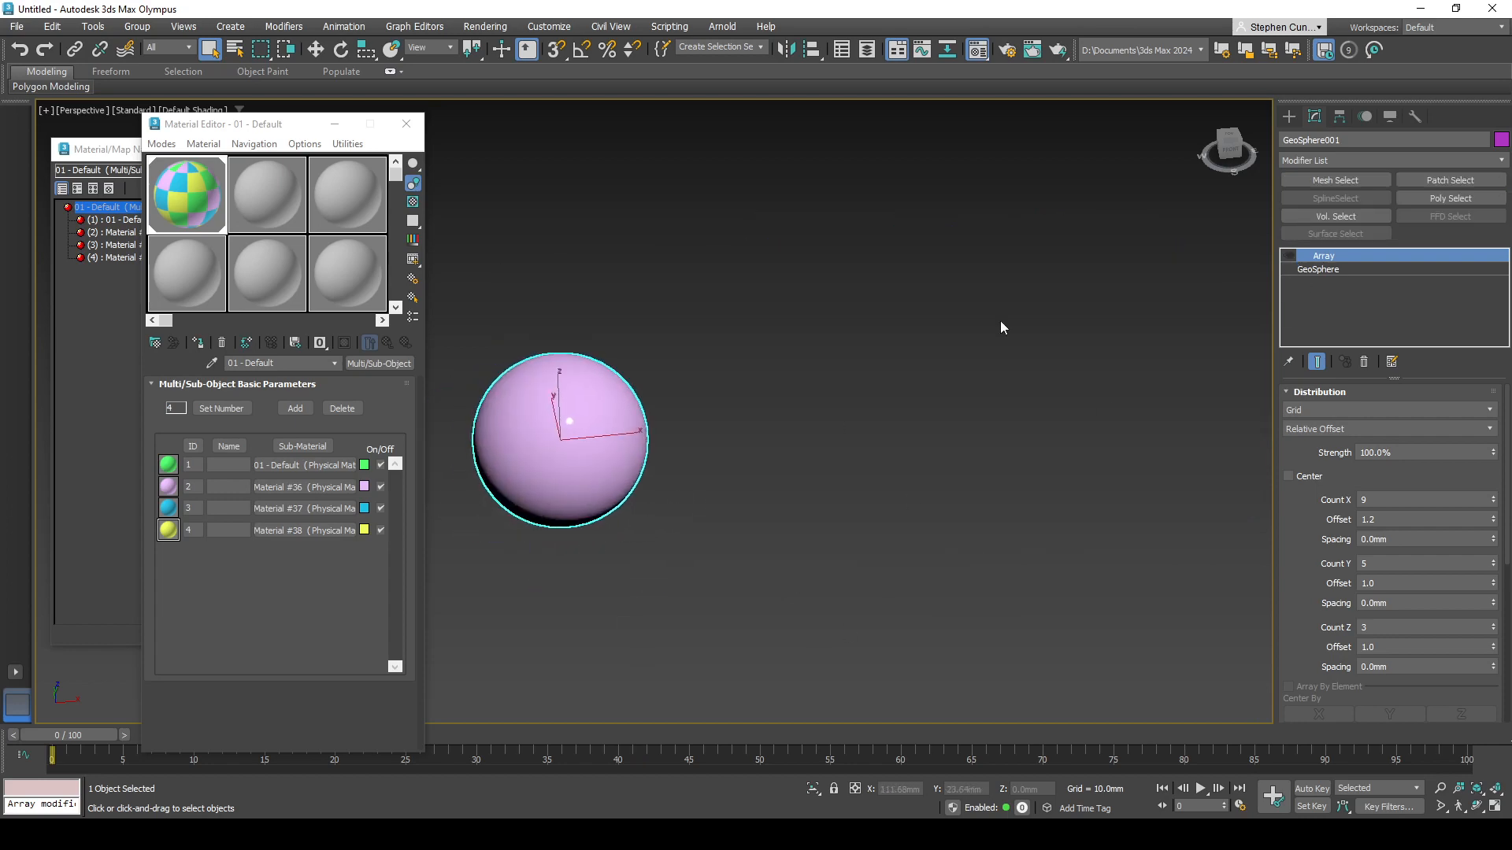
{"action": "left_click", "coordinate": [1289, 116]}
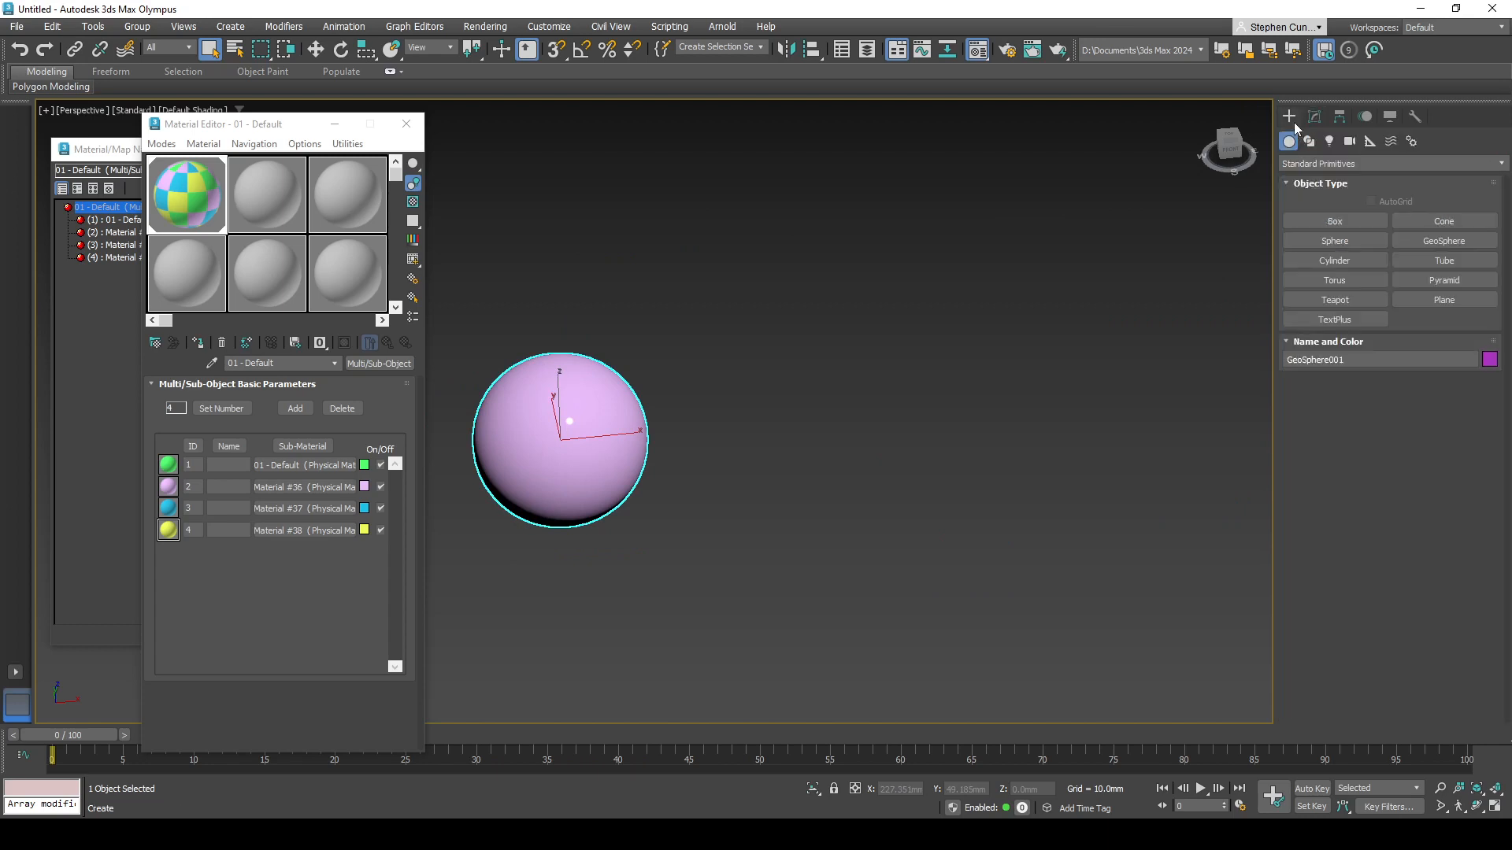
{"action": "left_click", "coordinate": [1350, 229]}
{"action": "left_click_drag", "start_coordinate": [827, 456], "coordinate": [897, 425]}
{"action": "left_click", "coordinate": [889, 358]}
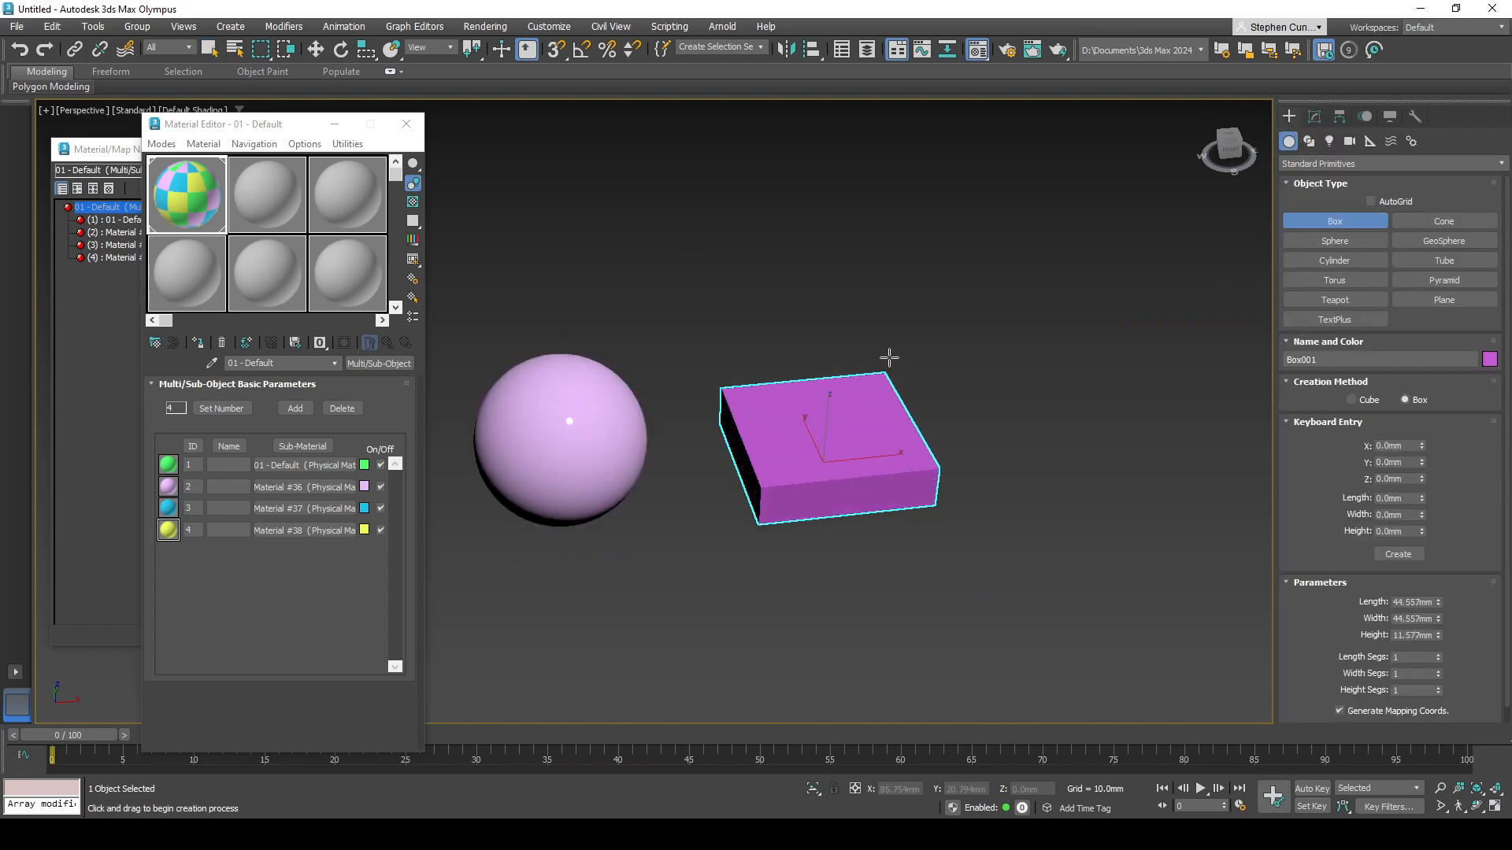
{"action": "left_click", "coordinate": [895, 213]}
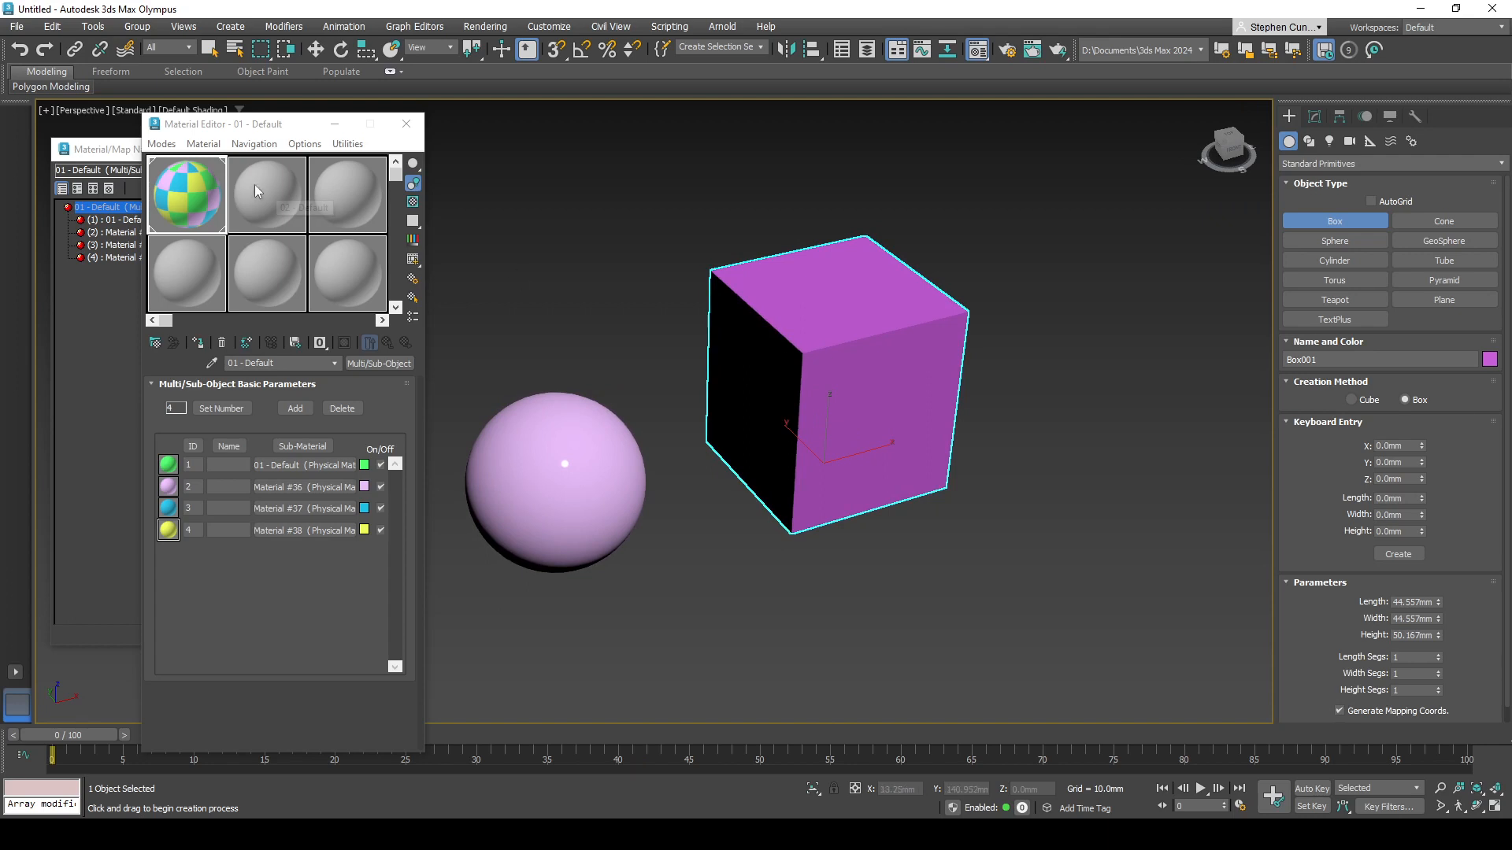
Step: Assign the Multi/Sub-Object material to the box and convert the box to an Editable Poly
{"action": "left_click_drag", "start_coordinate": [180, 190], "coordinate": [803, 381]}
{"action": "middle_click_drag", "start_coordinate": [924, 452], "coordinate": [888, 503], "text": "alt"}
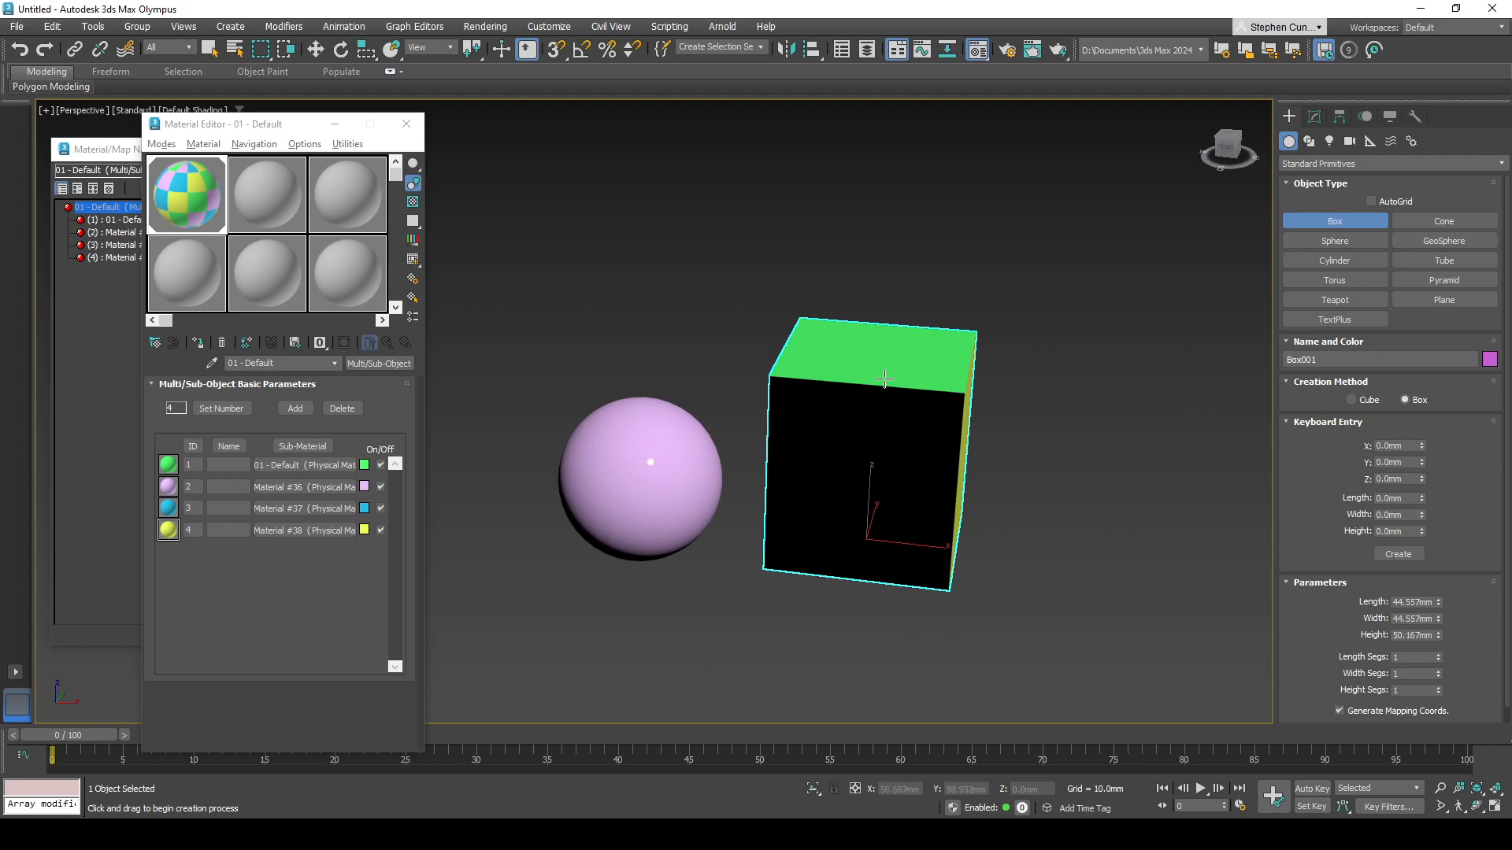
{"action": "right_click", "coordinate": [884, 380]}
{"action": "right_click", "coordinate": [866, 371]}
{"action": "mouse_move", "coordinate": [972, 571]}
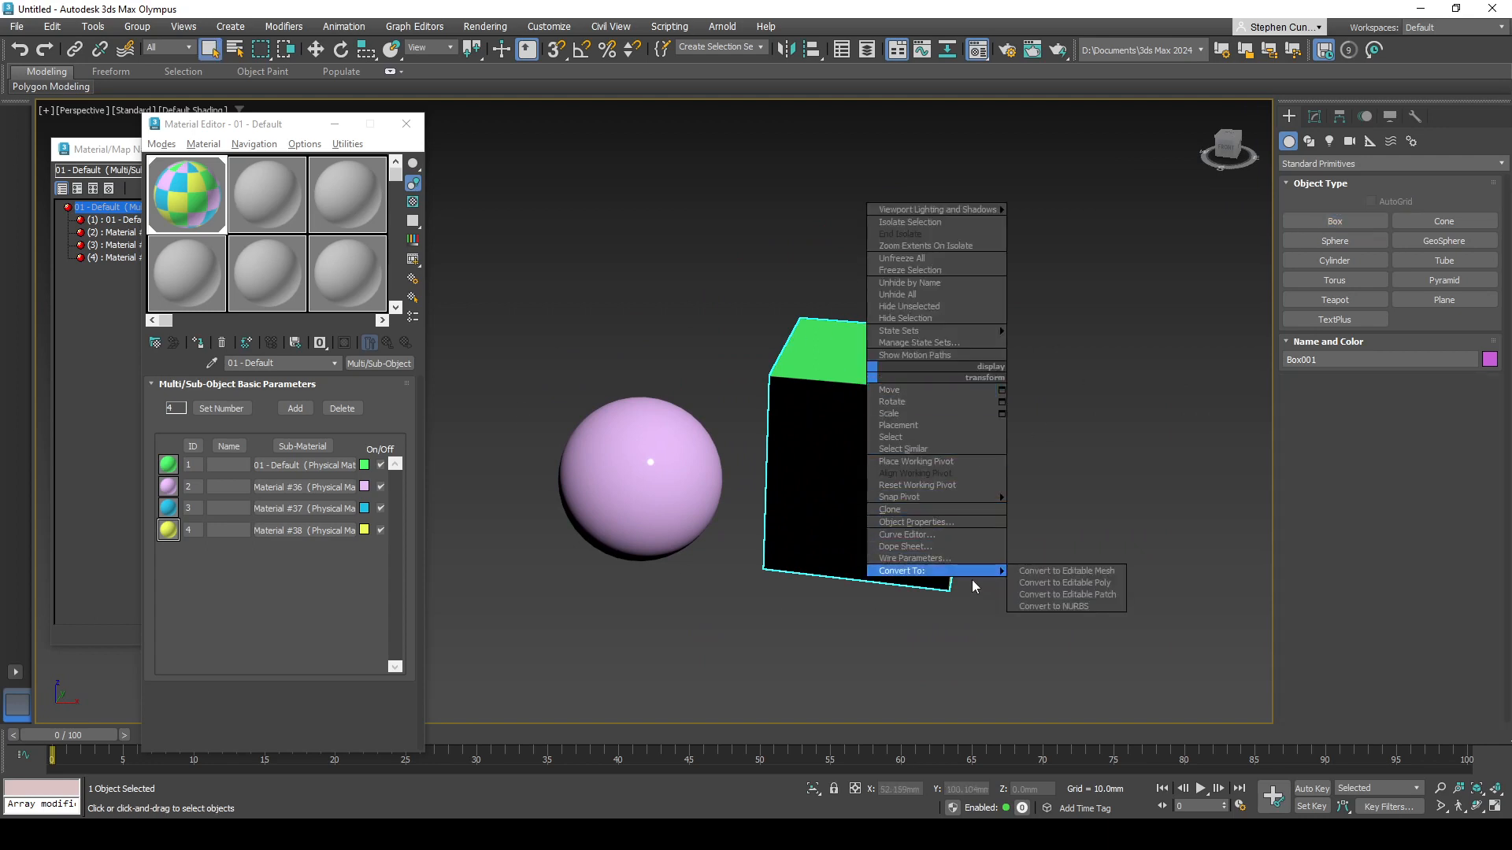
{"action": "left_click", "coordinate": [1064, 582]}
{"action": "middle_click_drag", "start_coordinate": [951, 490], "coordinate": [934, 479]}
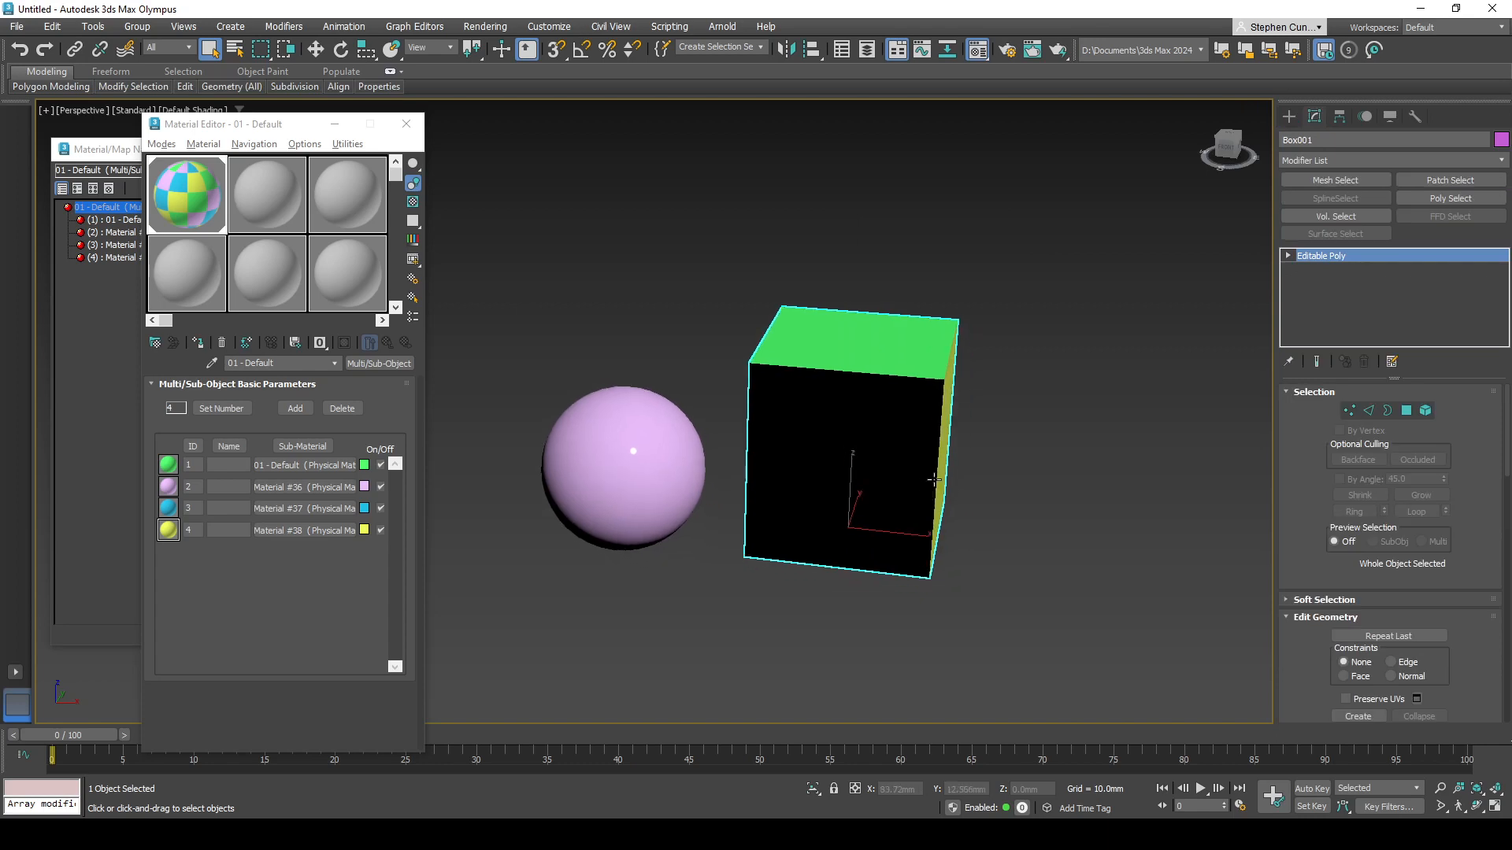
{"action": "mouse_move", "coordinate": [1027, 430]}
{"action": "middle_mouse_down", "text": "alt"}
{"action": "mouse_move", "coordinate": [849, 431]}
{"action": "mouse_move", "coordinate": [1004, 424]}
{"action": "middle_mouse_up", "text": "alt"}
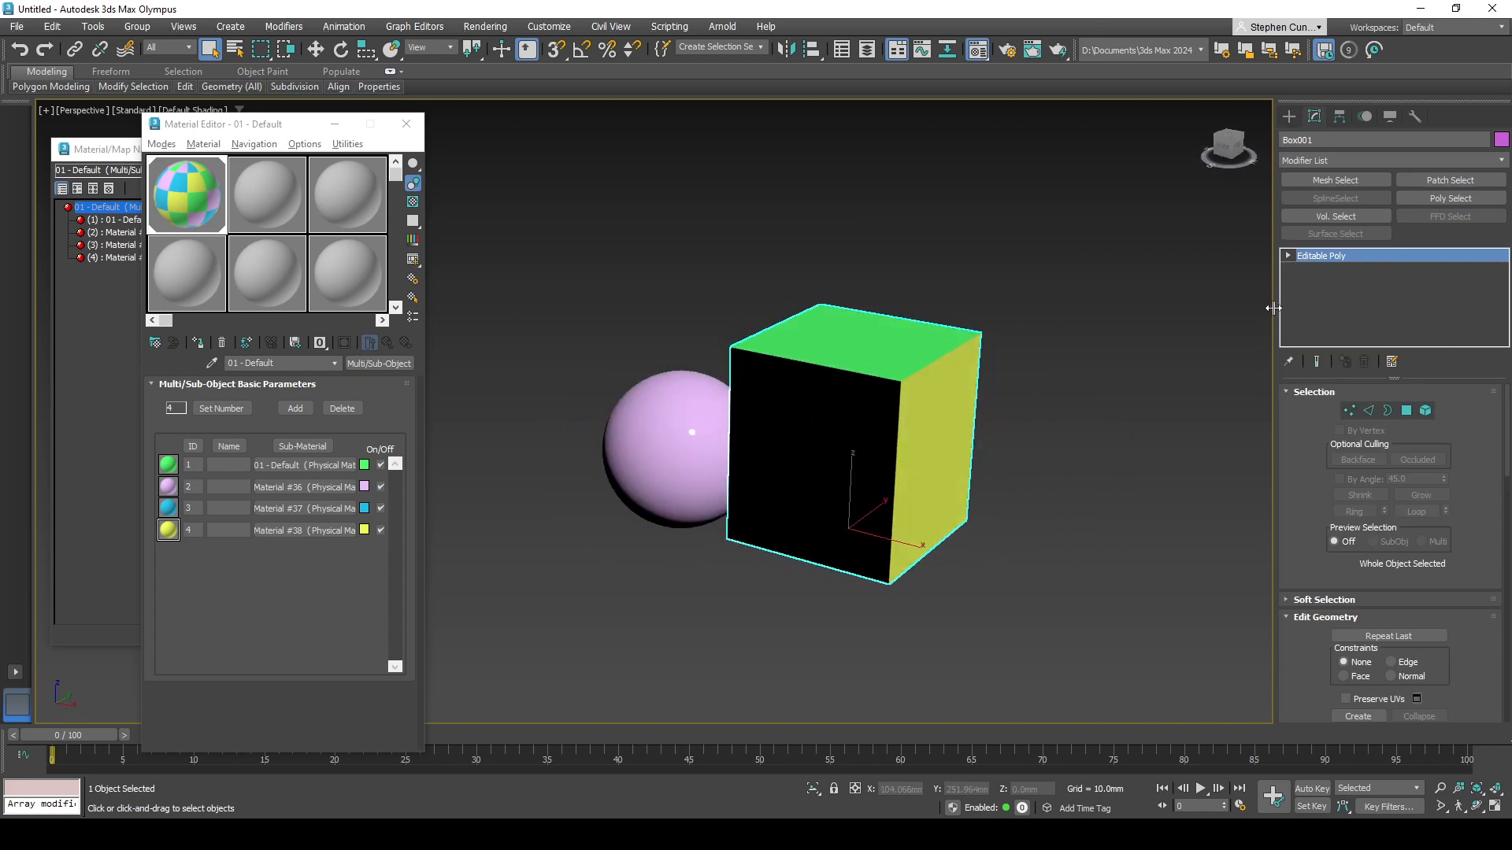
Step: Select the box's yellow side face at polygon level, set its material ID to 2, and leave polygon editing
{"action": "left_click_drag", "start_coordinate": [1273, 308], "coordinate": [1189, 310]}
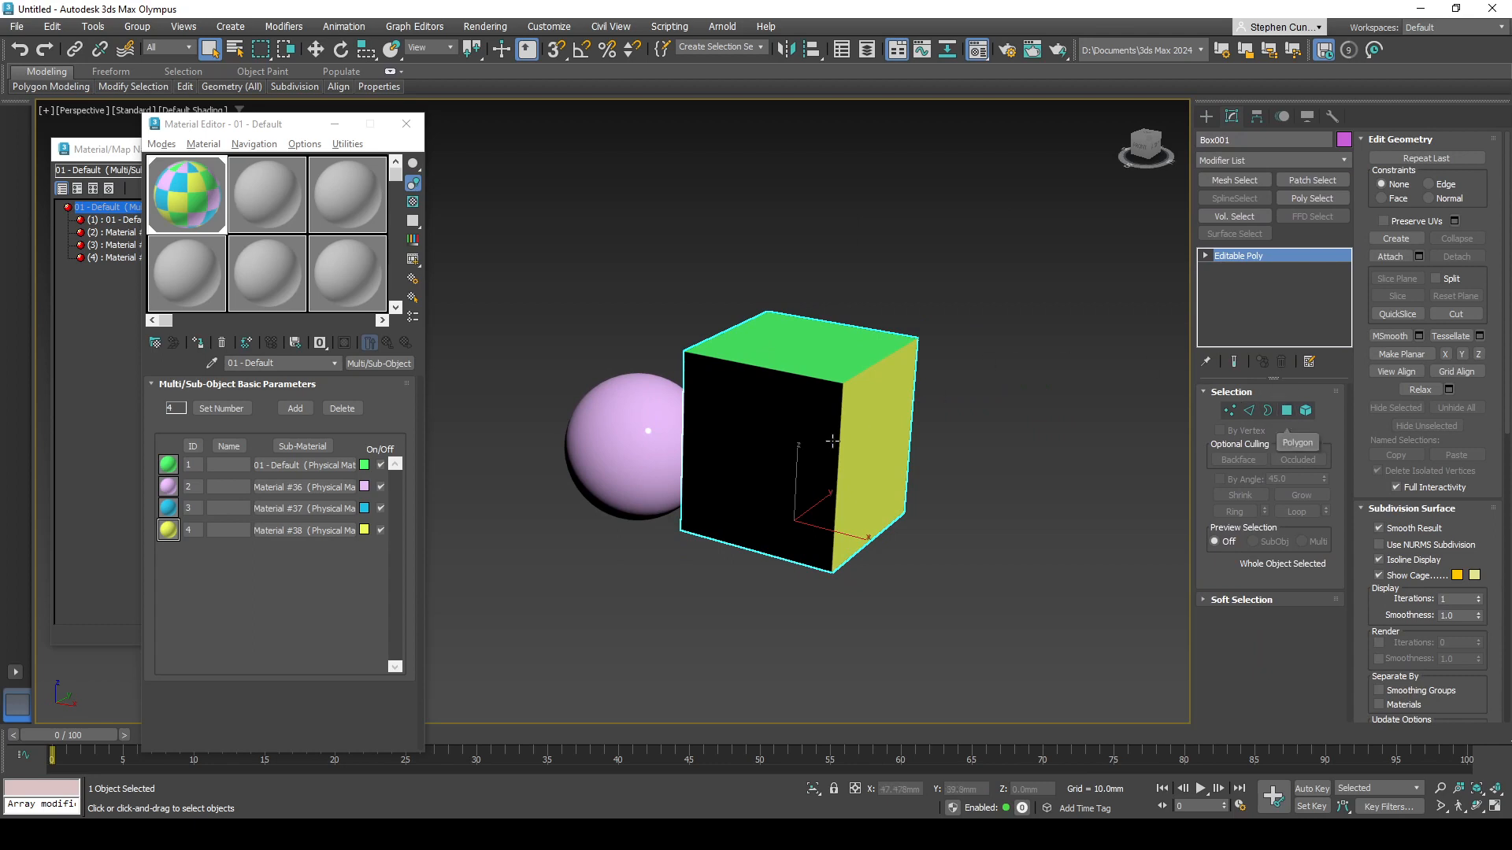
{"action": "middle_click_drag", "start_coordinate": [952, 398], "coordinate": [982, 476], "text": "alt"}
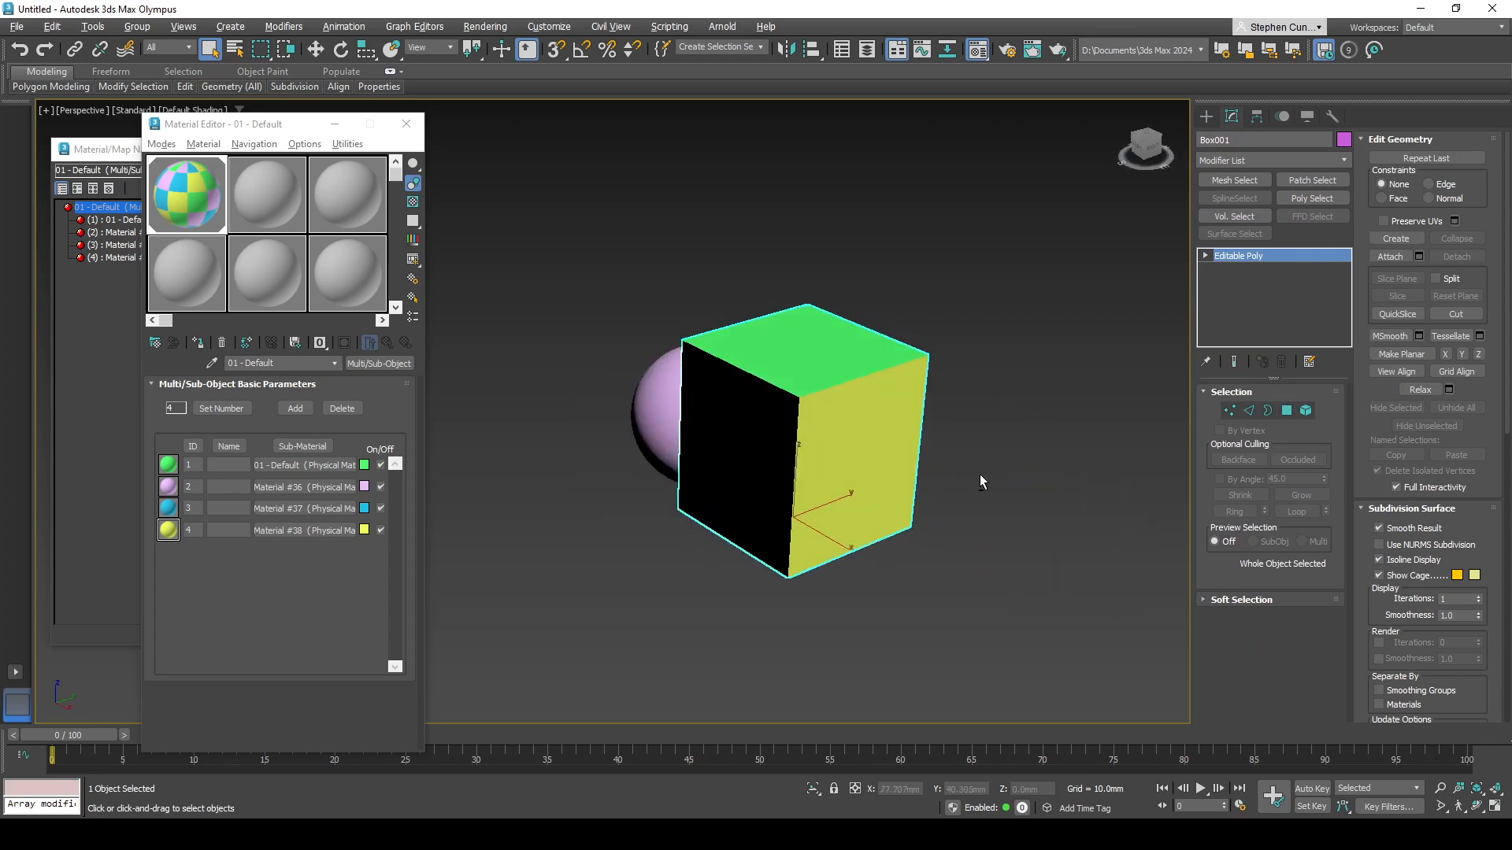
{"action": "left_click", "coordinate": [1287, 410]}
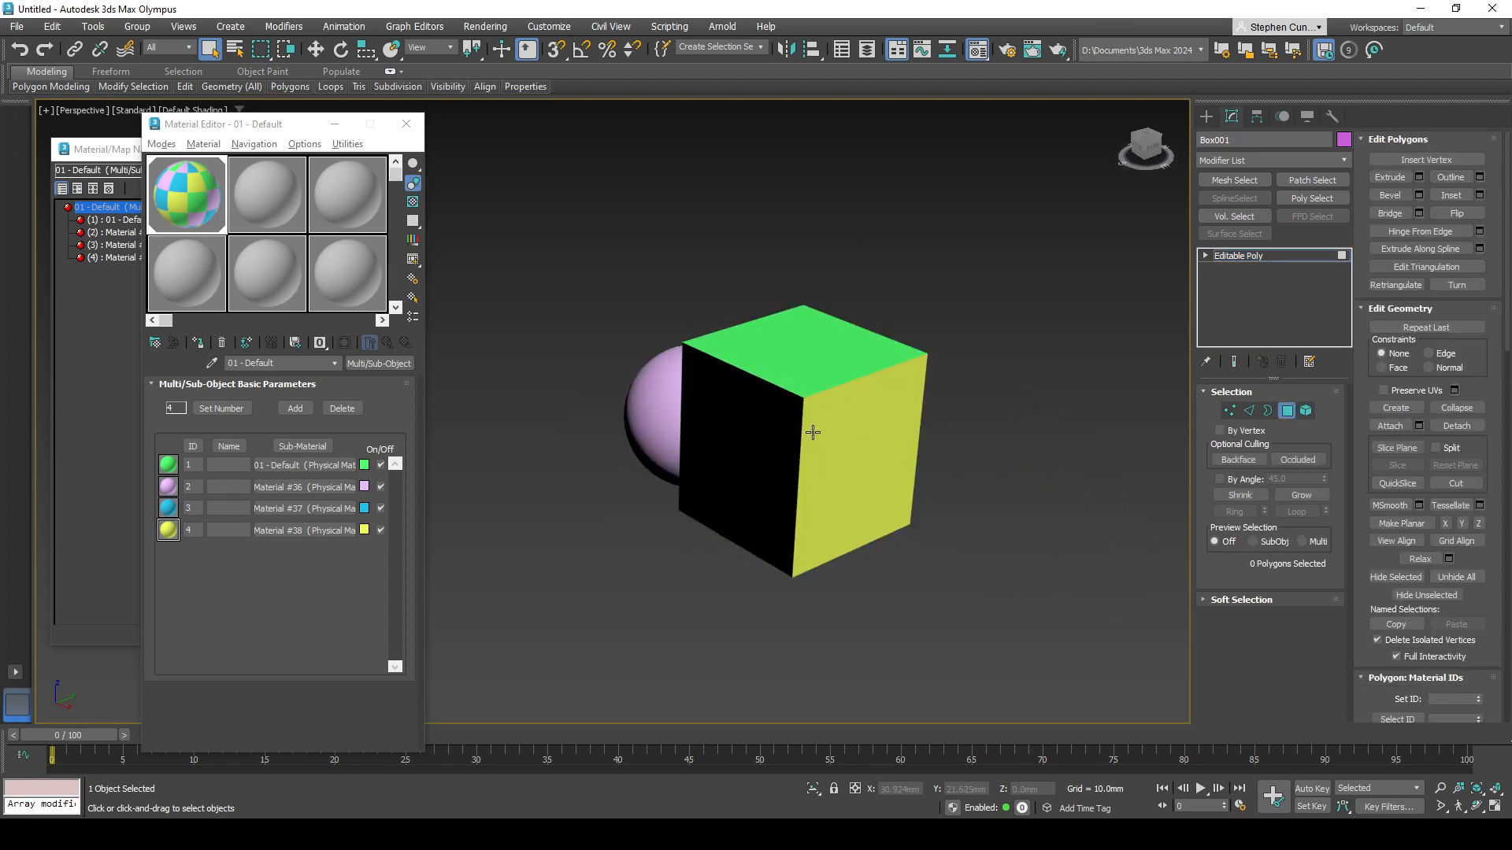
{"action": "left_click", "coordinate": [820, 434]}
{"action": "middle_click_drag", "start_coordinate": [864, 480], "coordinate": [934, 549], "text": "alt"}
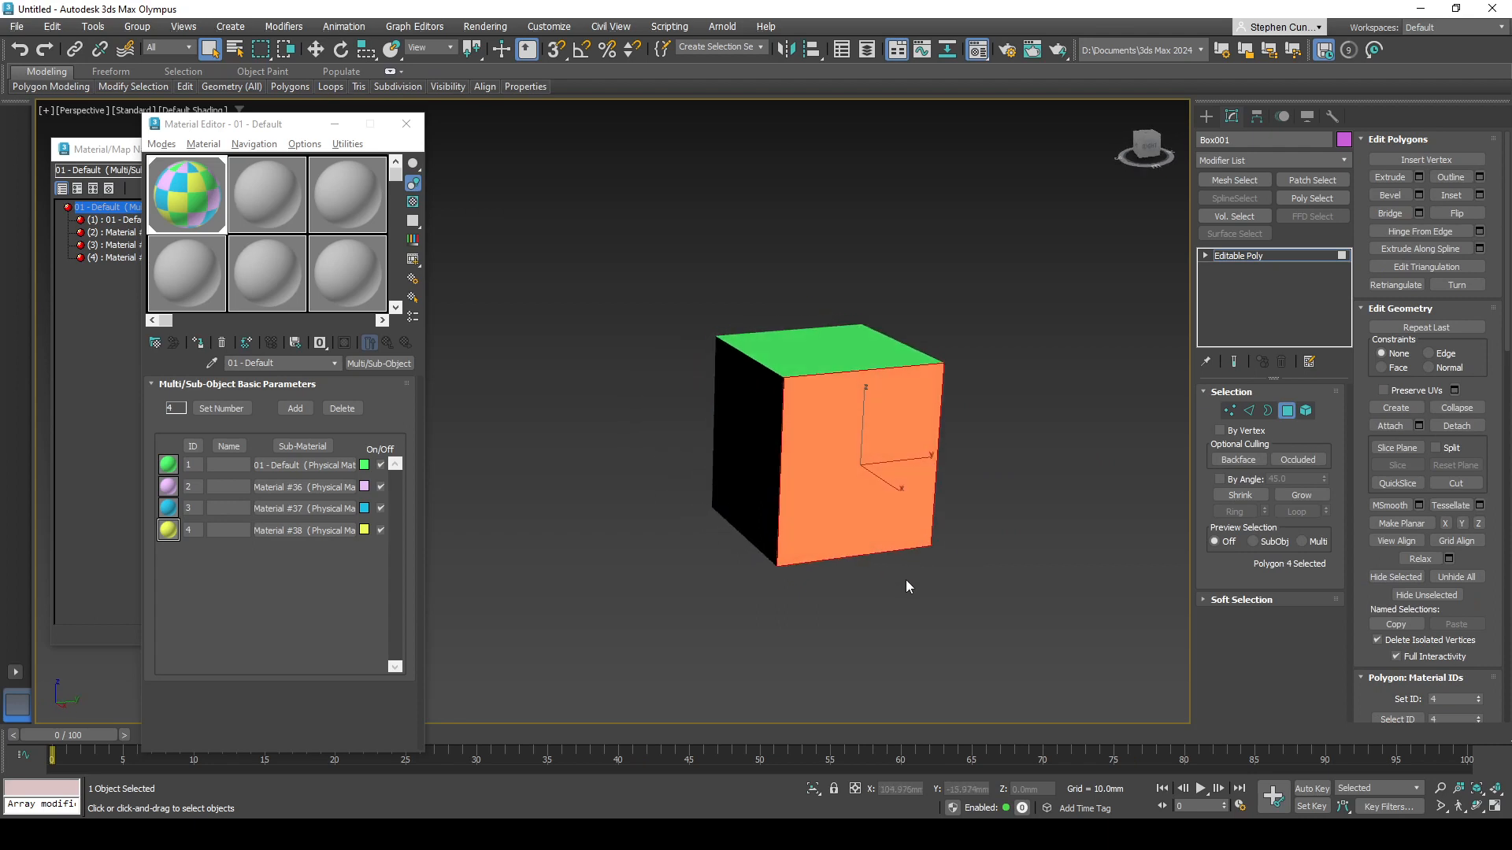
{"action": "scroll", "coordinate": [1390, 544], "scroll_direction": "down", "scroll_amount": 3}
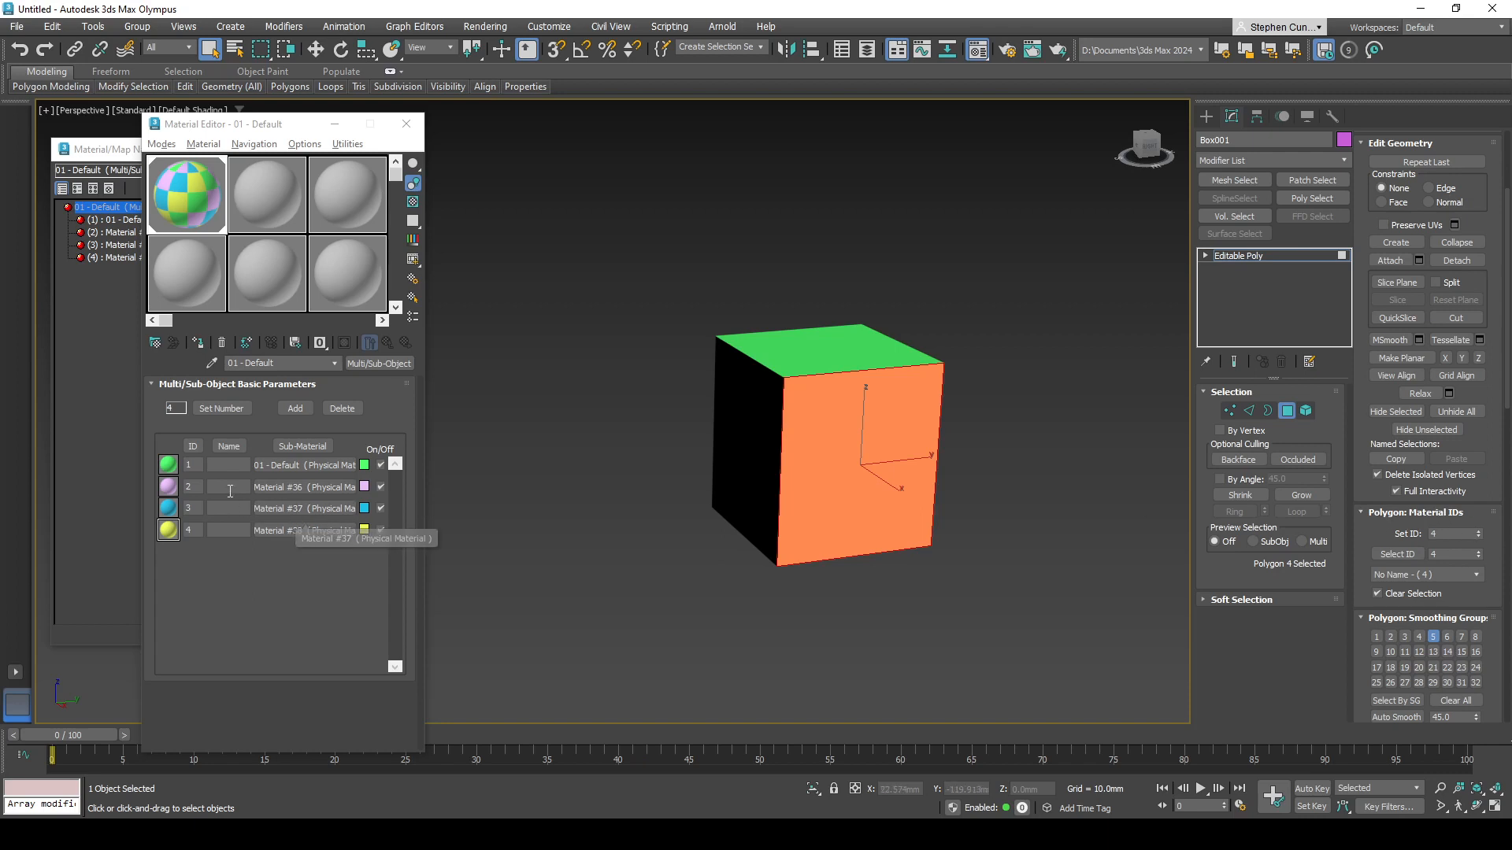
{"action": "left_click", "coordinate": [1479, 539]}
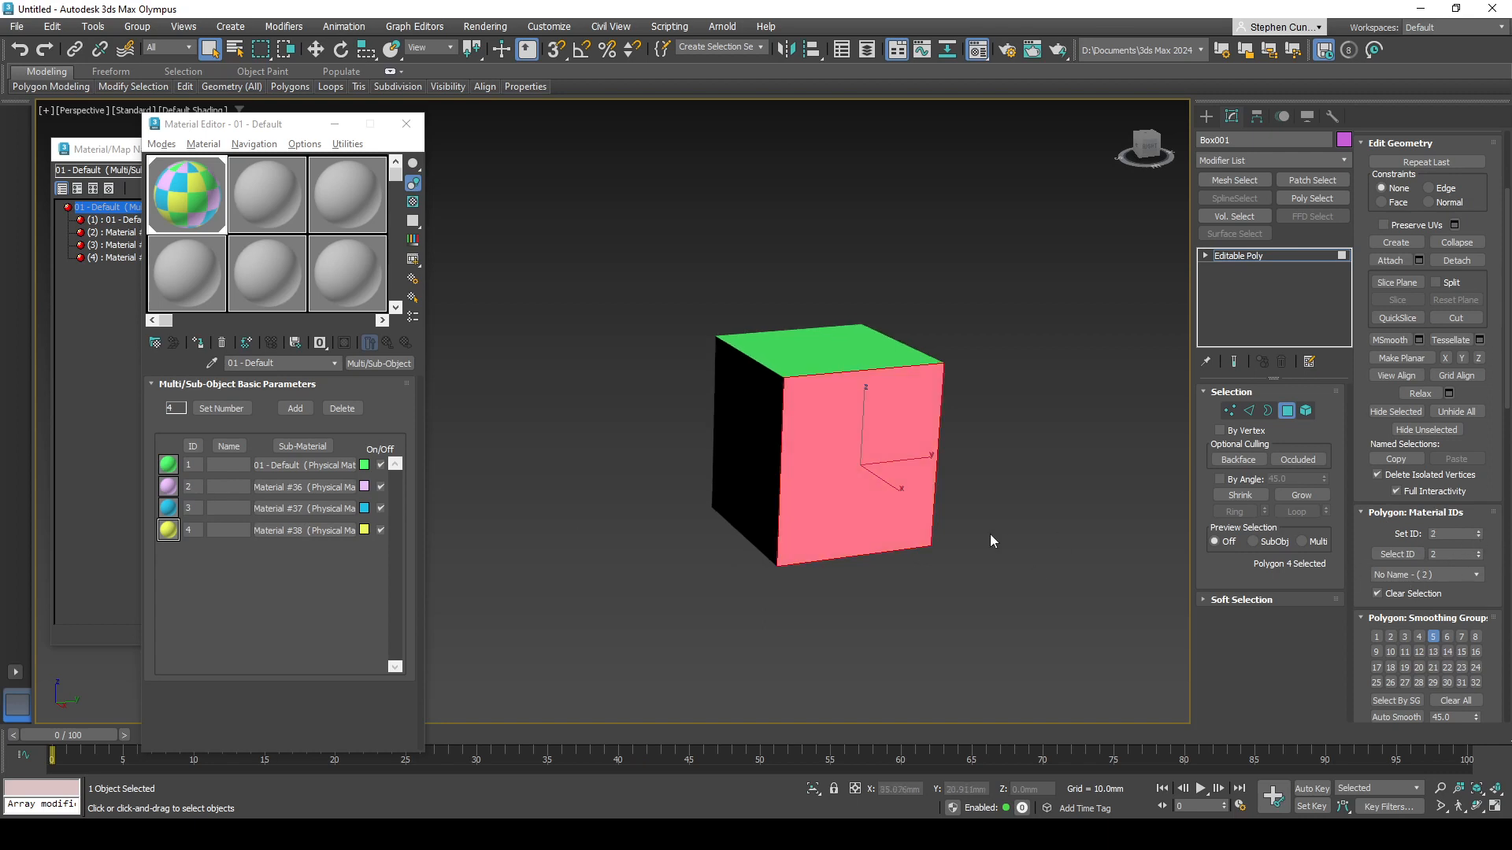
{"action": "key", "text": "4"}
{"action": "middle_click_drag", "start_coordinate": [945, 570], "coordinate": [843, 581], "text": "alt"}
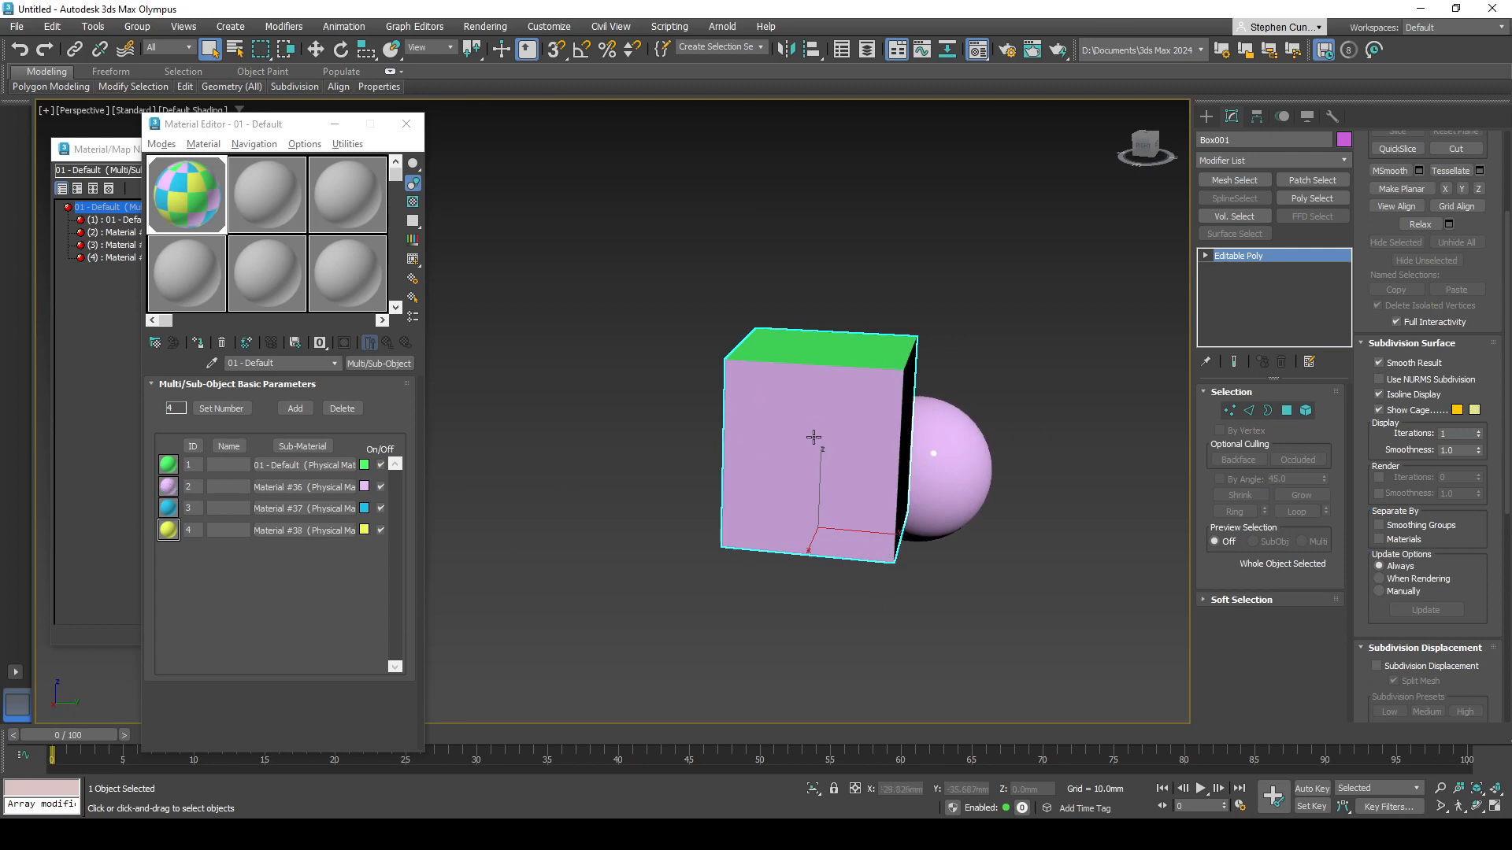
{"action": "mouse_move", "coordinate": [814, 438]}
{"action": "middle_mouse_down", "text": "alt"}
{"action": "mouse_move", "coordinate": [602, 441]}
{"action": "mouse_move", "coordinate": [815, 442]}
{"action": "mouse_move", "coordinate": [809, 380]}
{"action": "mouse_move", "coordinate": [799, 394]}
{"action": "mouse_move", "coordinate": [935, 428]}
{"action": "mouse_move", "coordinate": [852, 455]}
{"action": "mouse_move", "coordinate": [824, 432]}
{"action": "middle_mouse_up", "text": "alt"}
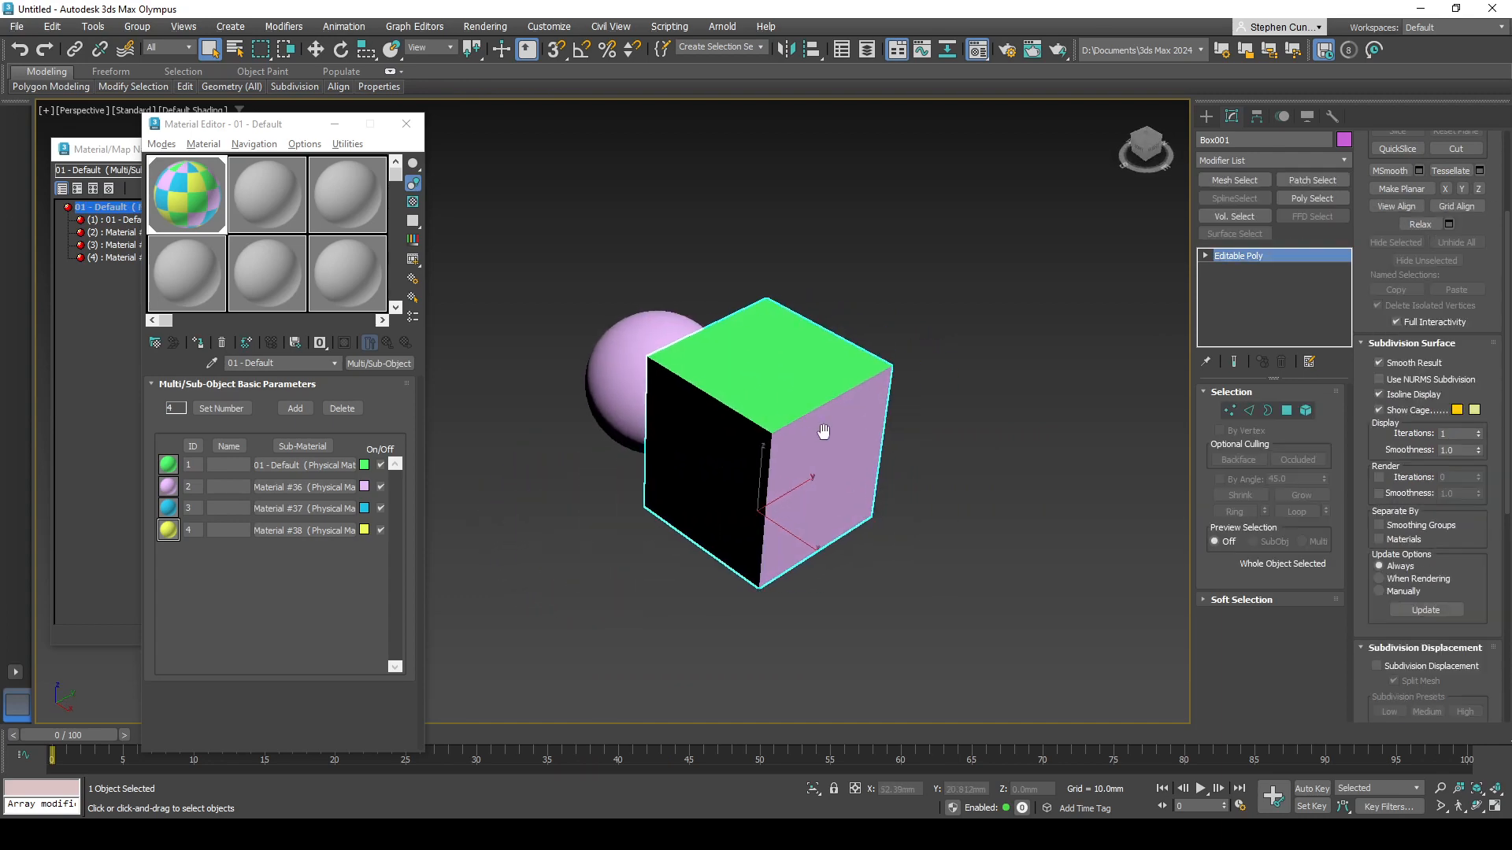
Step: Select the box's dark side face at polygon level to check its material ID, then clear the selection
{"action": "left_click", "coordinate": [1287, 410]}
{"action": "left_click", "coordinate": [716, 527]}
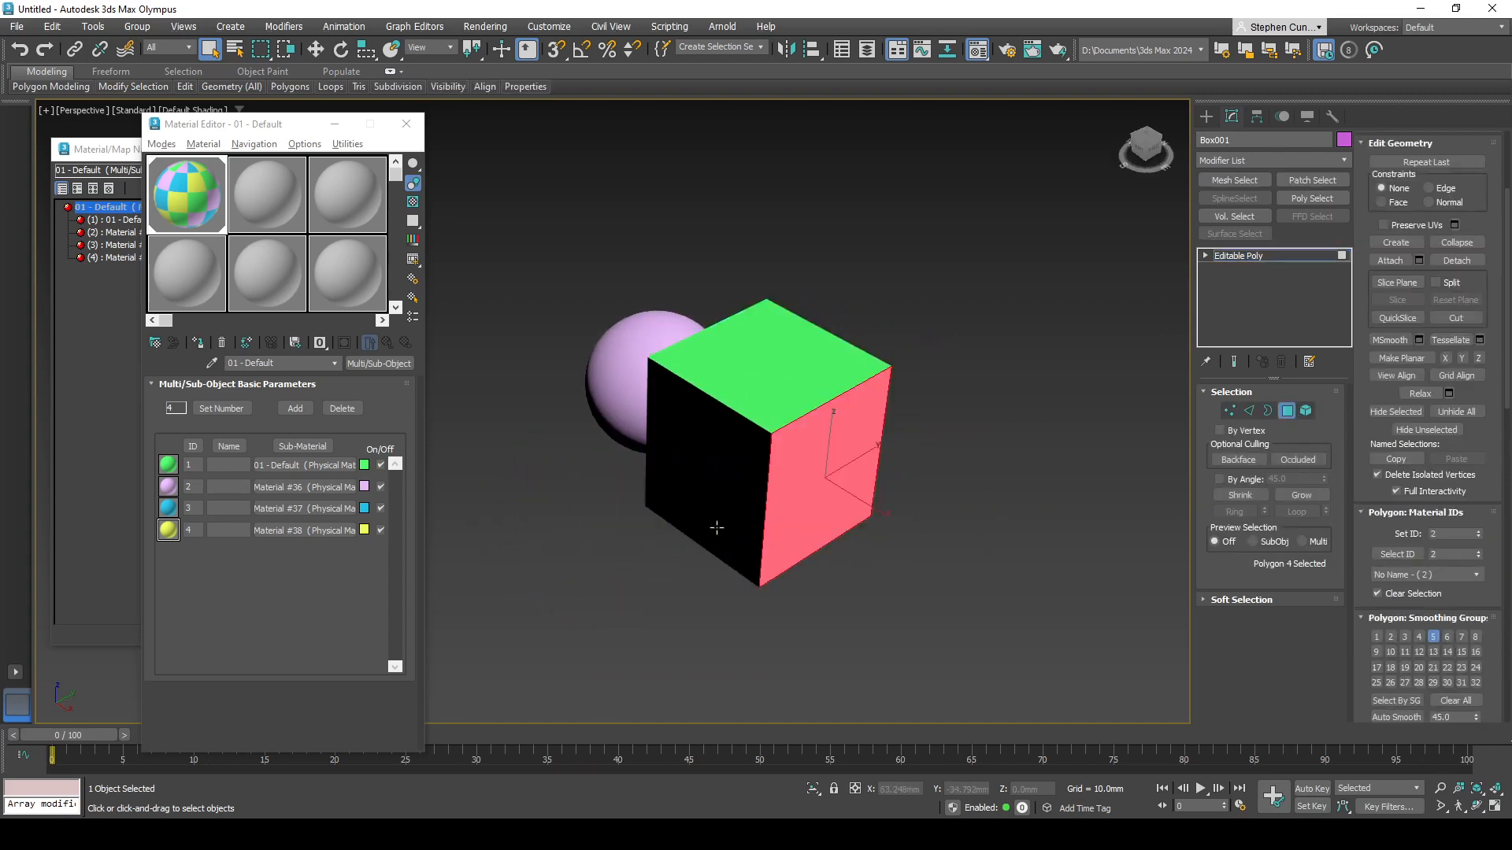
{"action": "middle_click_drag", "start_coordinate": [716, 528], "coordinate": [781, 504], "text": "alt"}
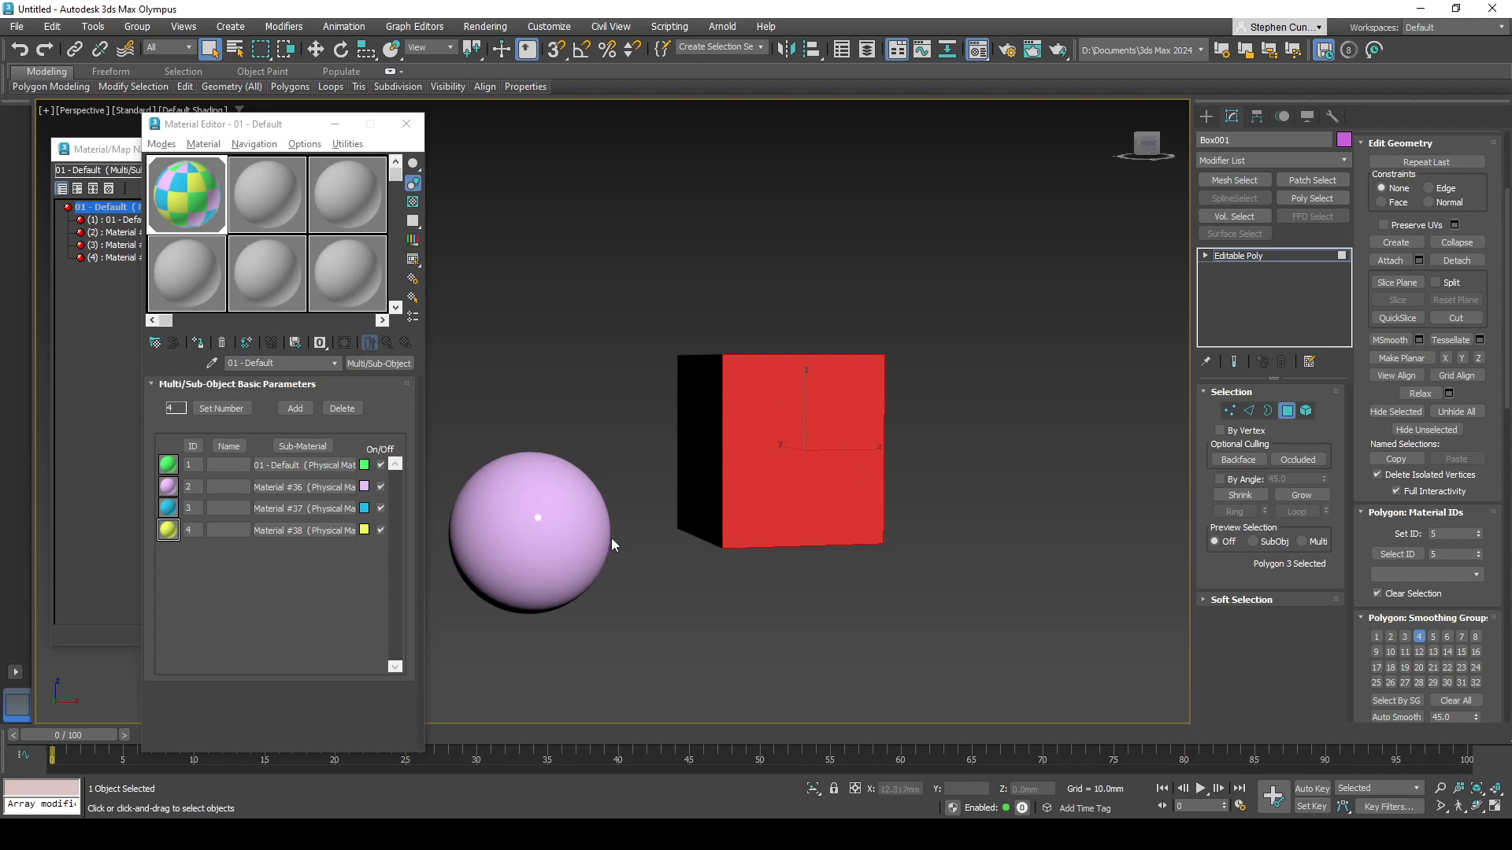
{"action": "left_click", "coordinate": [1127, 438]}
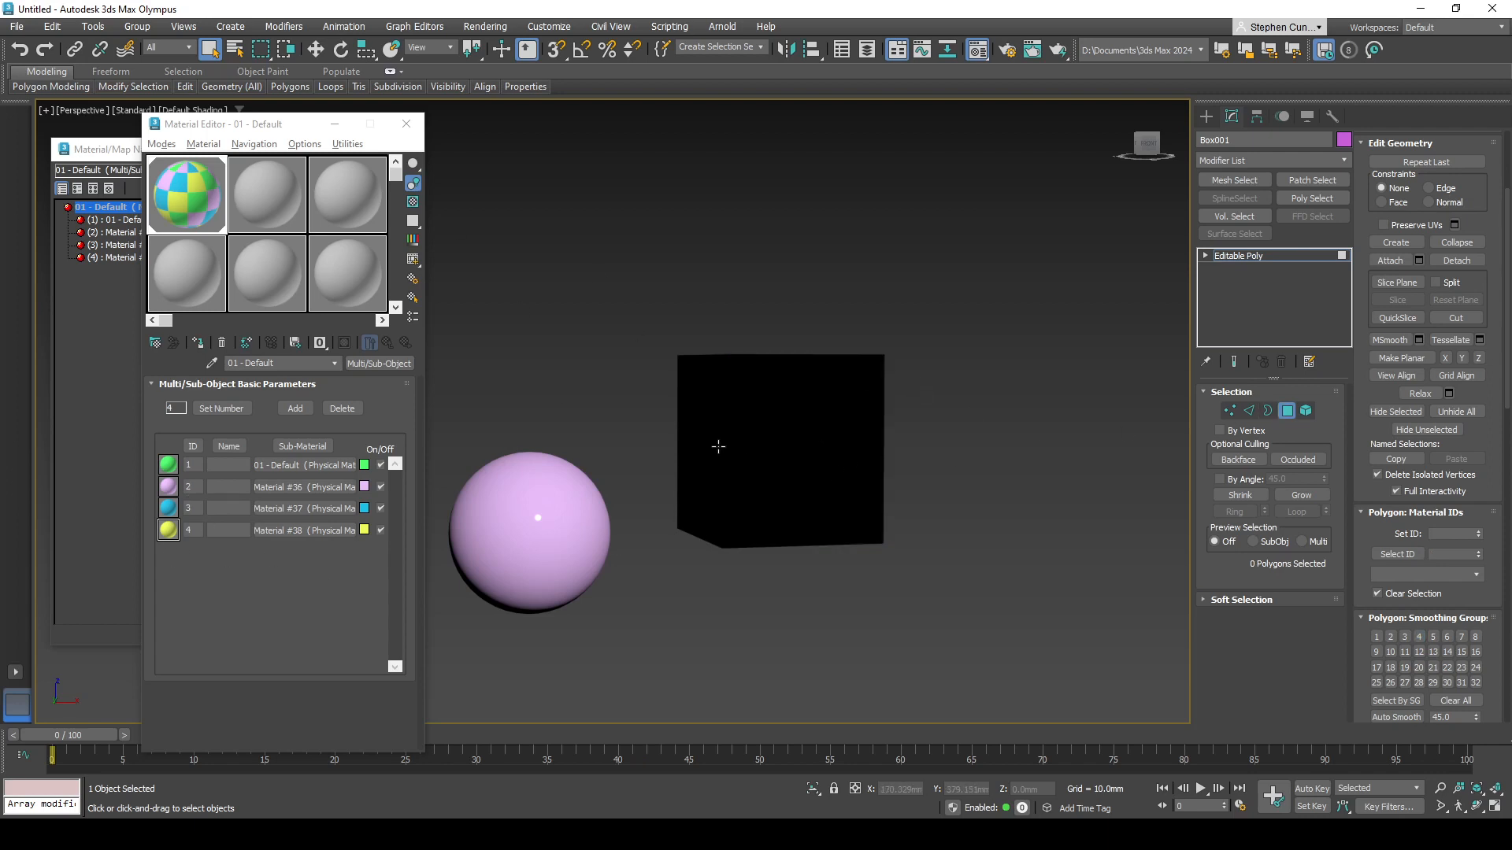
Step: Select the box's two adjacent side faces toward the view, set their material ID to 2, and clear the selection
{"action": "left_click", "coordinate": [700, 436]}
{"action": "left_click", "coordinate": [797, 462], "text": "ctrl"}
{"action": "middle_click_drag", "start_coordinate": [732, 482], "coordinate": [733, 522], "text": "alt"}
{"action": "left_click", "coordinate": [1479, 535]}
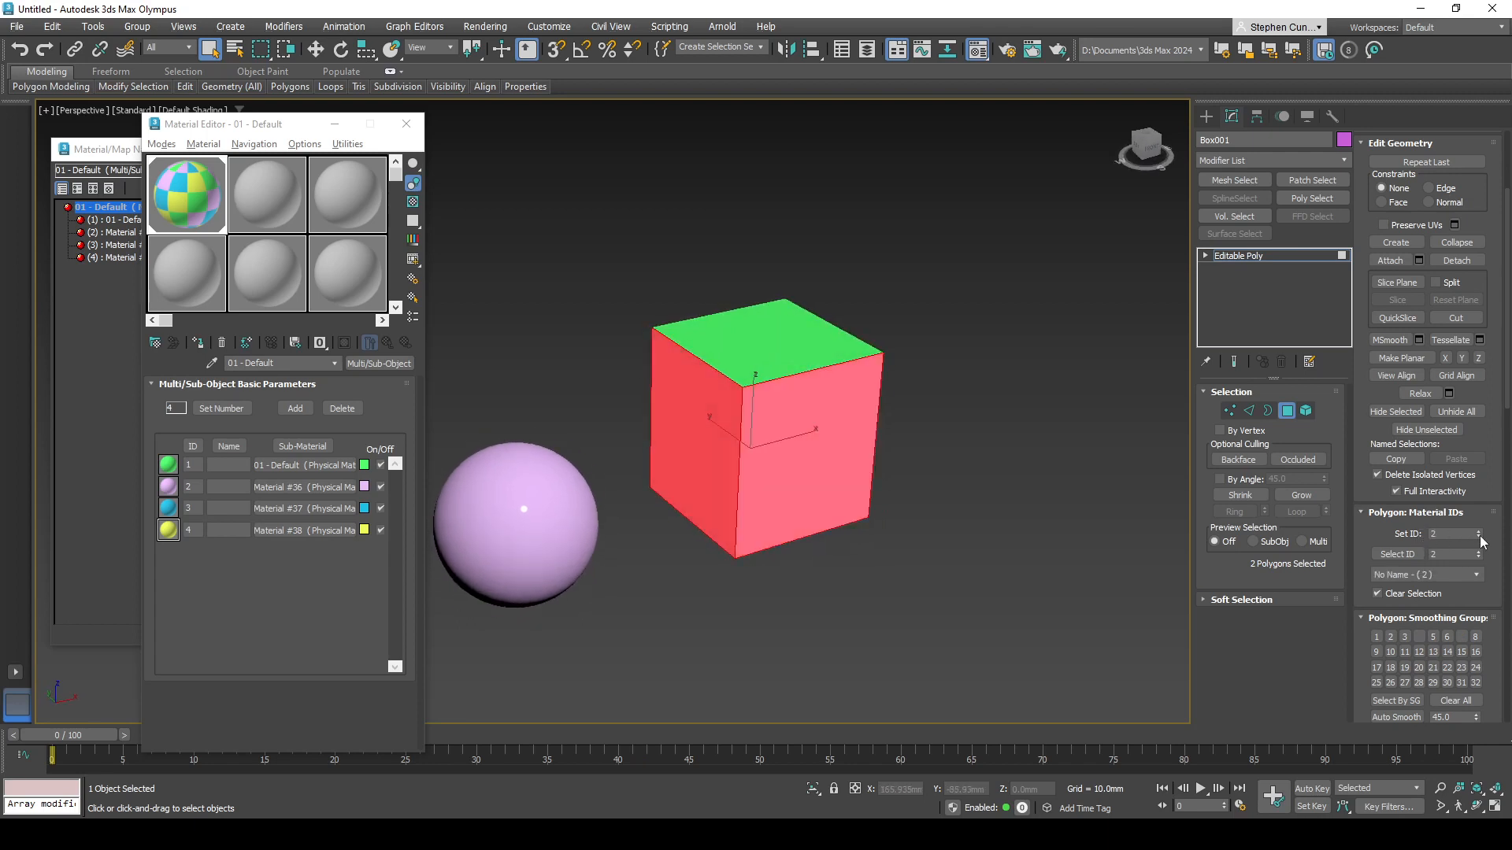
{"action": "left_click", "coordinate": [1025, 615]}
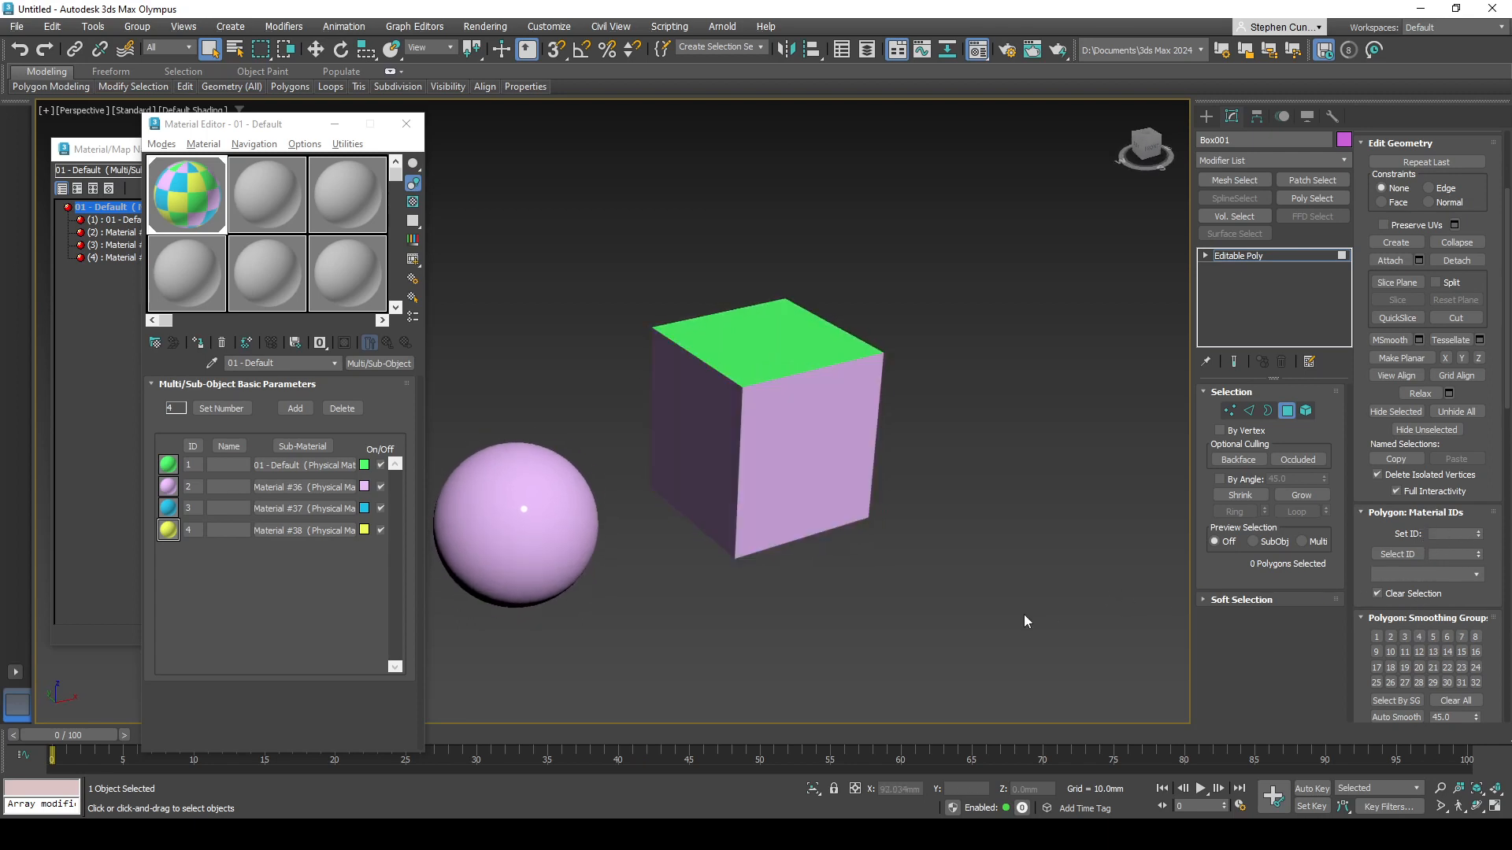
Step: Select the side face at the back of the box, set its material ID to 1, and clear the selection
{"action": "middle_click_drag", "start_coordinate": [990, 594], "coordinate": [624, 565], "text": "alt"}
{"action": "left_click", "coordinate": [746, 475]}
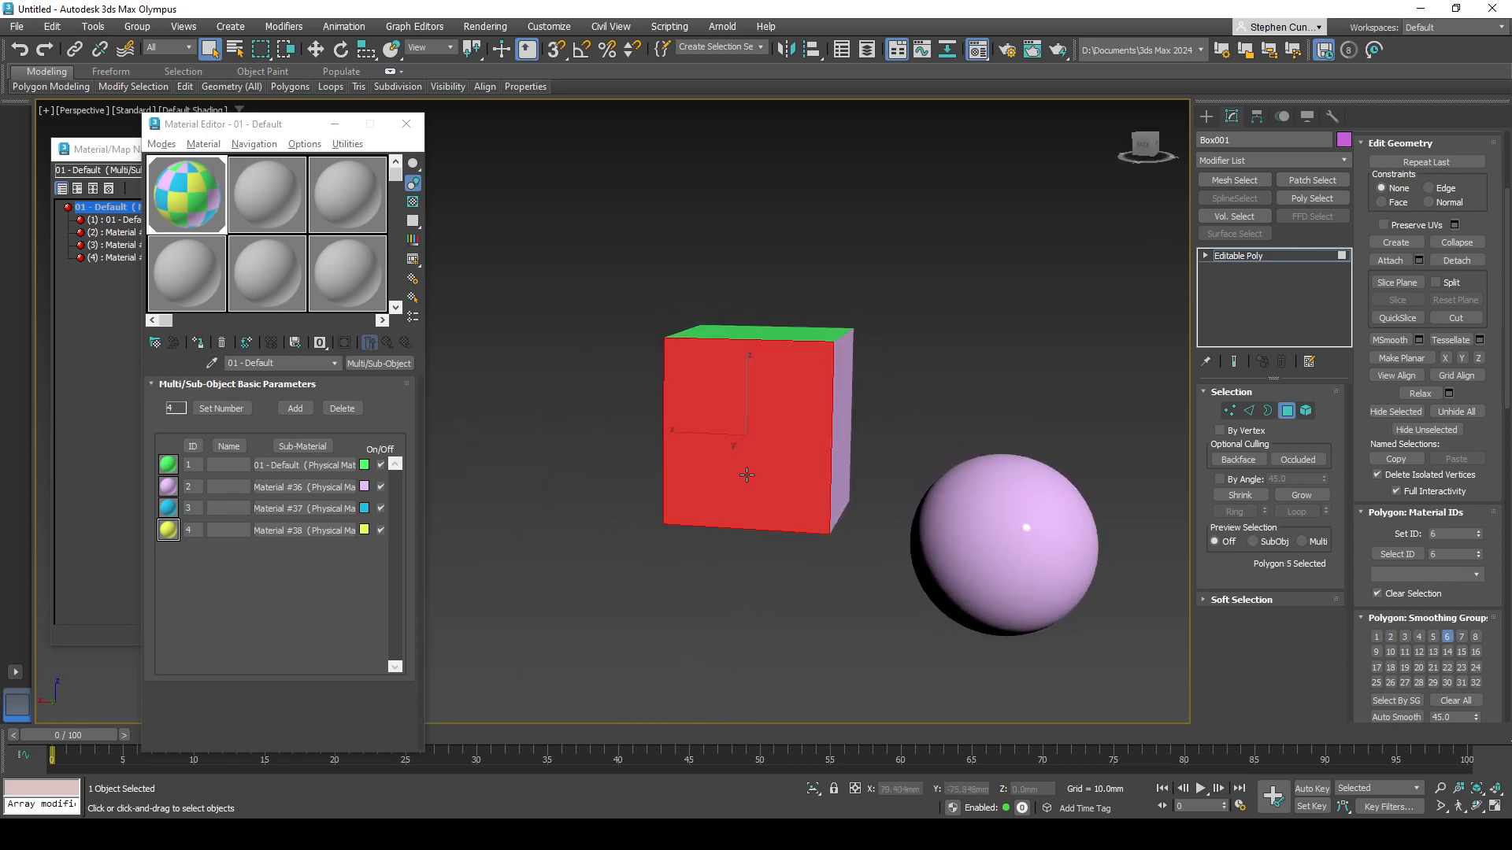
{"action": "left_click", "coordinate": [1477, 539]}
{"action": "left_click", "coordinate": [1478, 538]}
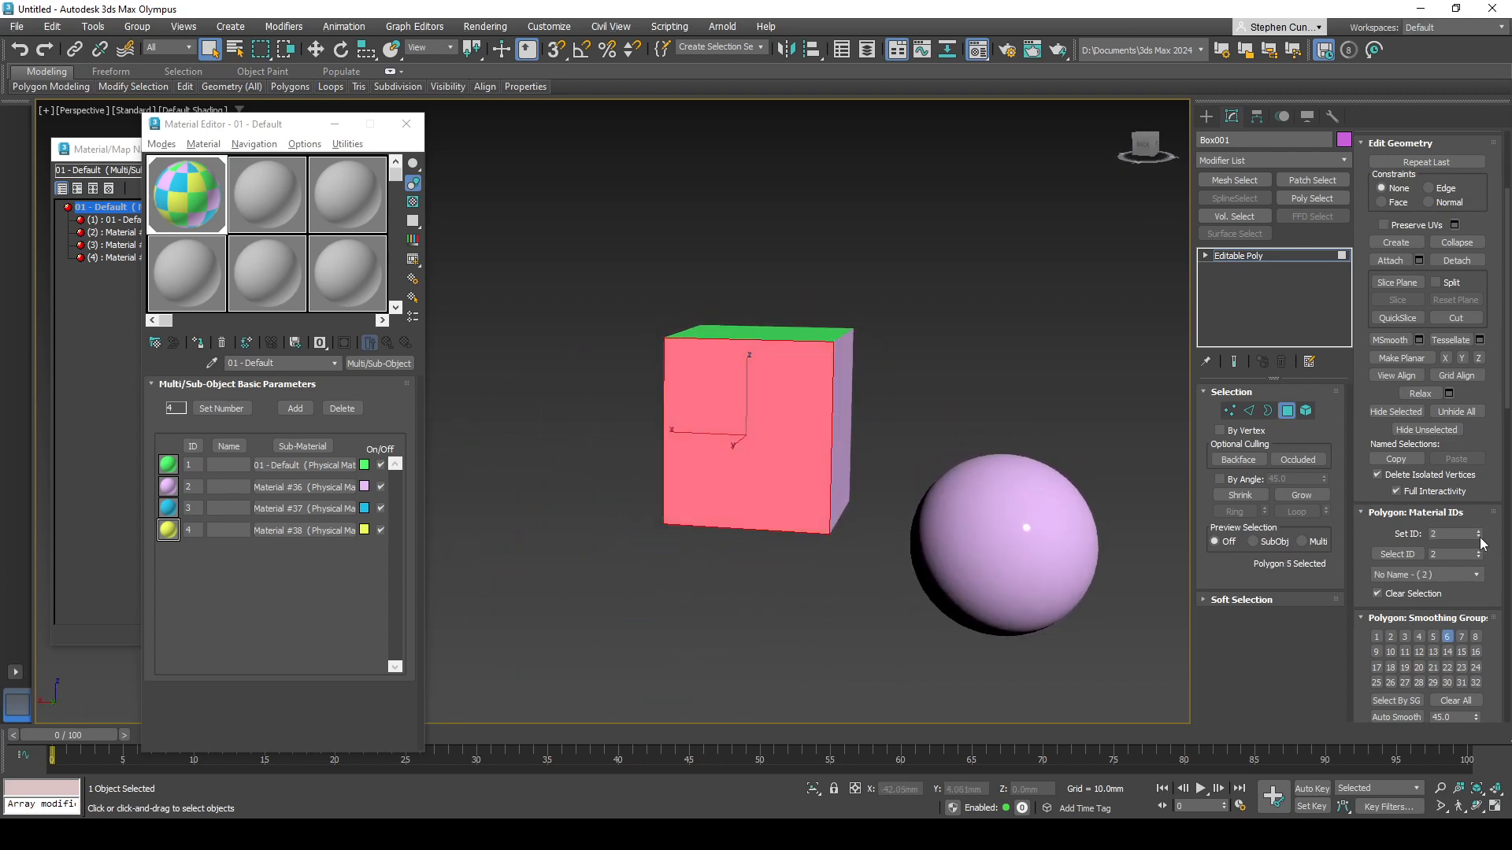
{"action": "left_click", "coordinate": [1478, 538]}
{"action": "left_click", "coordinate": [661, 567]}
Step: Select the box's side face nearest the geosphere, set its material ID to 3, and clear the selection
{"action": "middle_click_drag", "start_coordinate": [662, 567], "coordinate": [597, 577], "text": "alt"}
{"action": "left_click", "coordinate": [819, 433]}
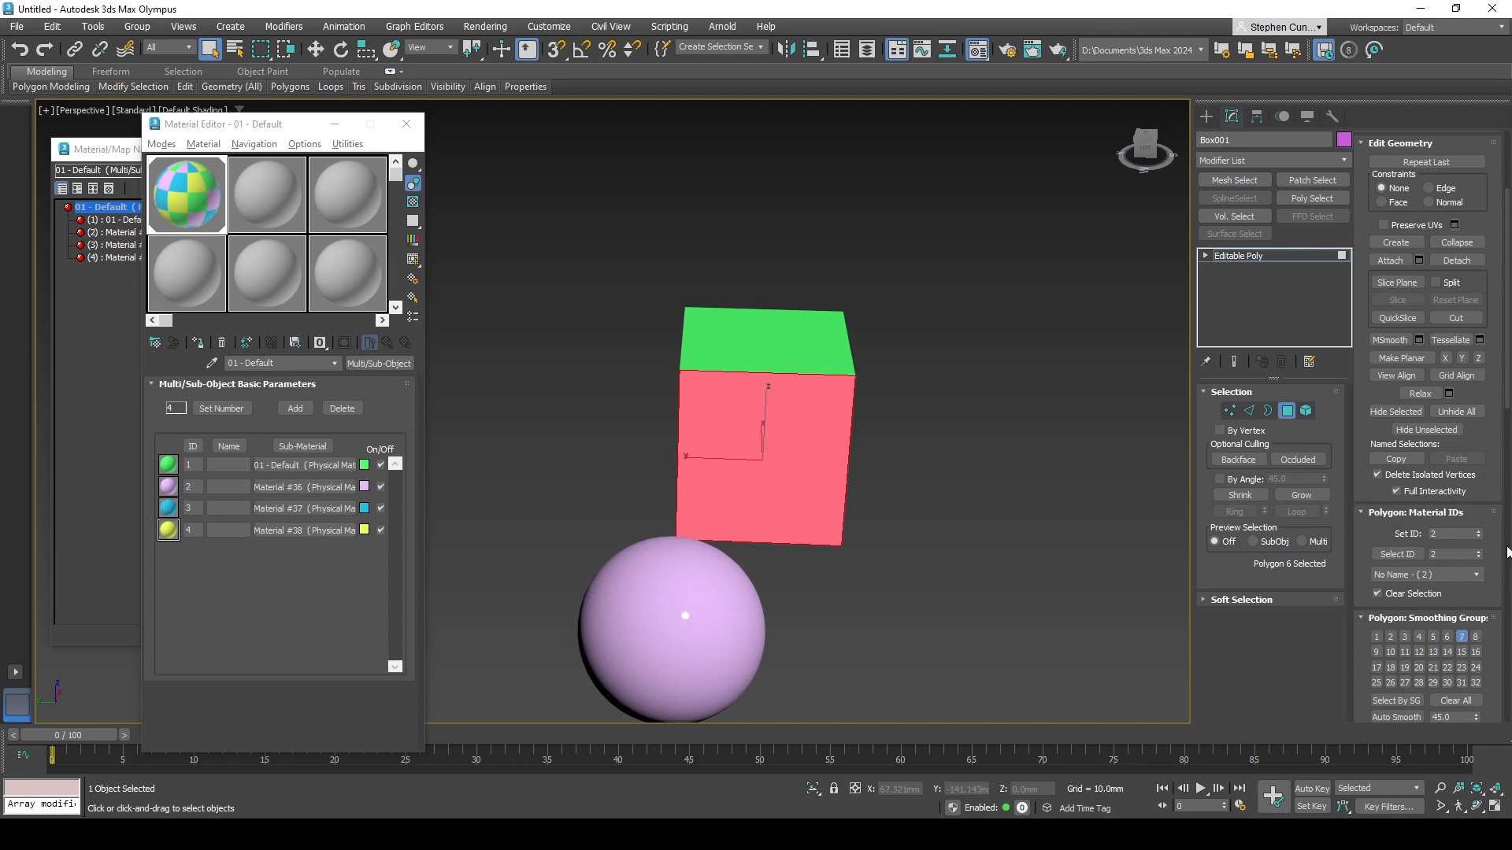
{"action": "left_click", "coordinate": [905, 540]}
Step: Select the purple side face opposite the box's back face, set its material ID to 4, and clear the selection
{"action": "middle_click_drag", "start_coordinate": [957, 556], "coordinate": [744, 579], "text": "alt"}
{"action": "left_click", "coordinate": [753, 493]}
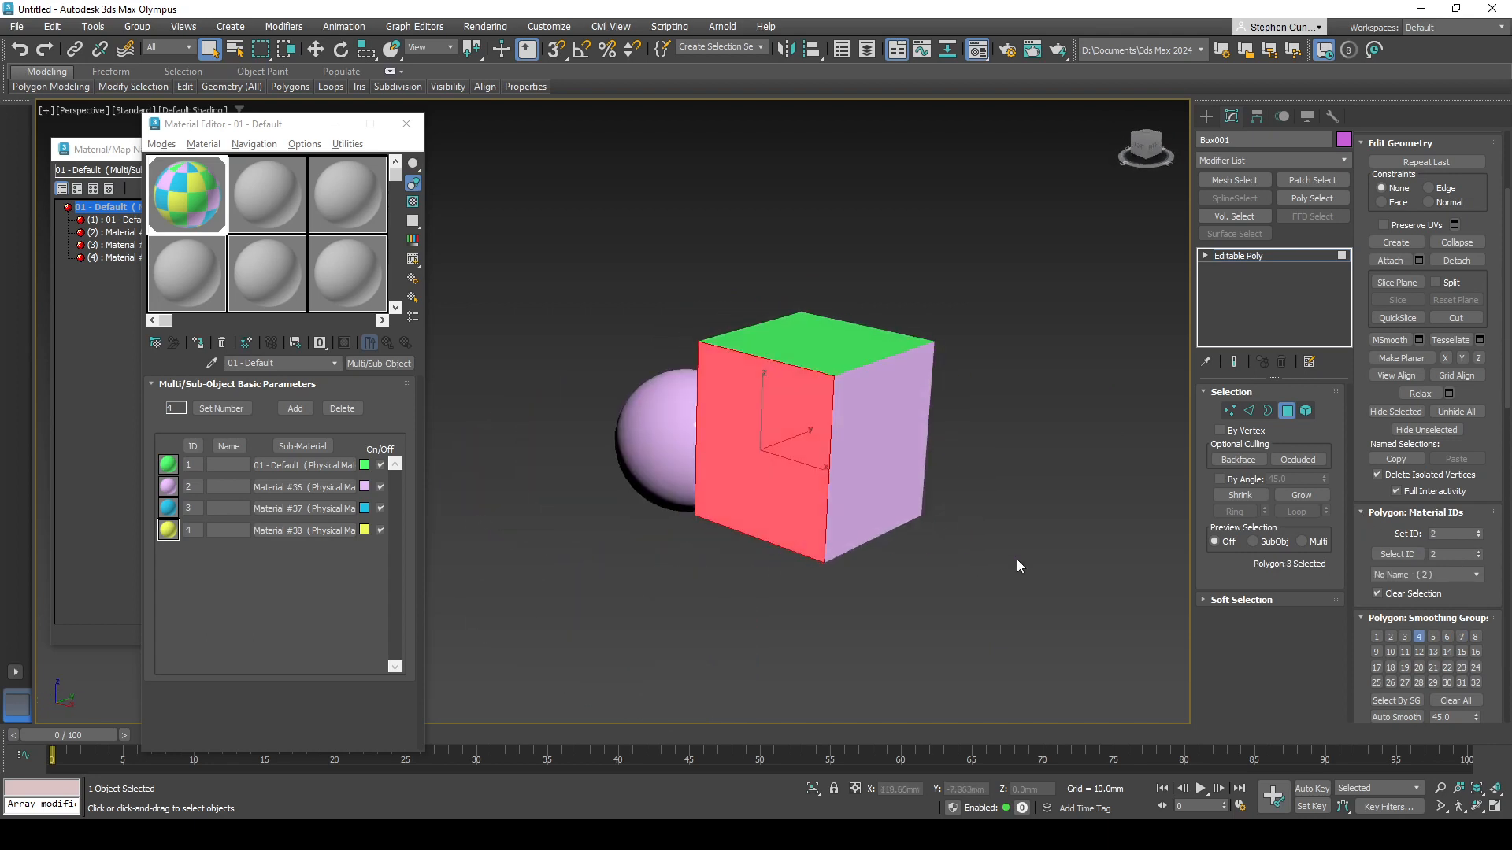
{"action": "double_click", "coordinate": [1478, 531]}
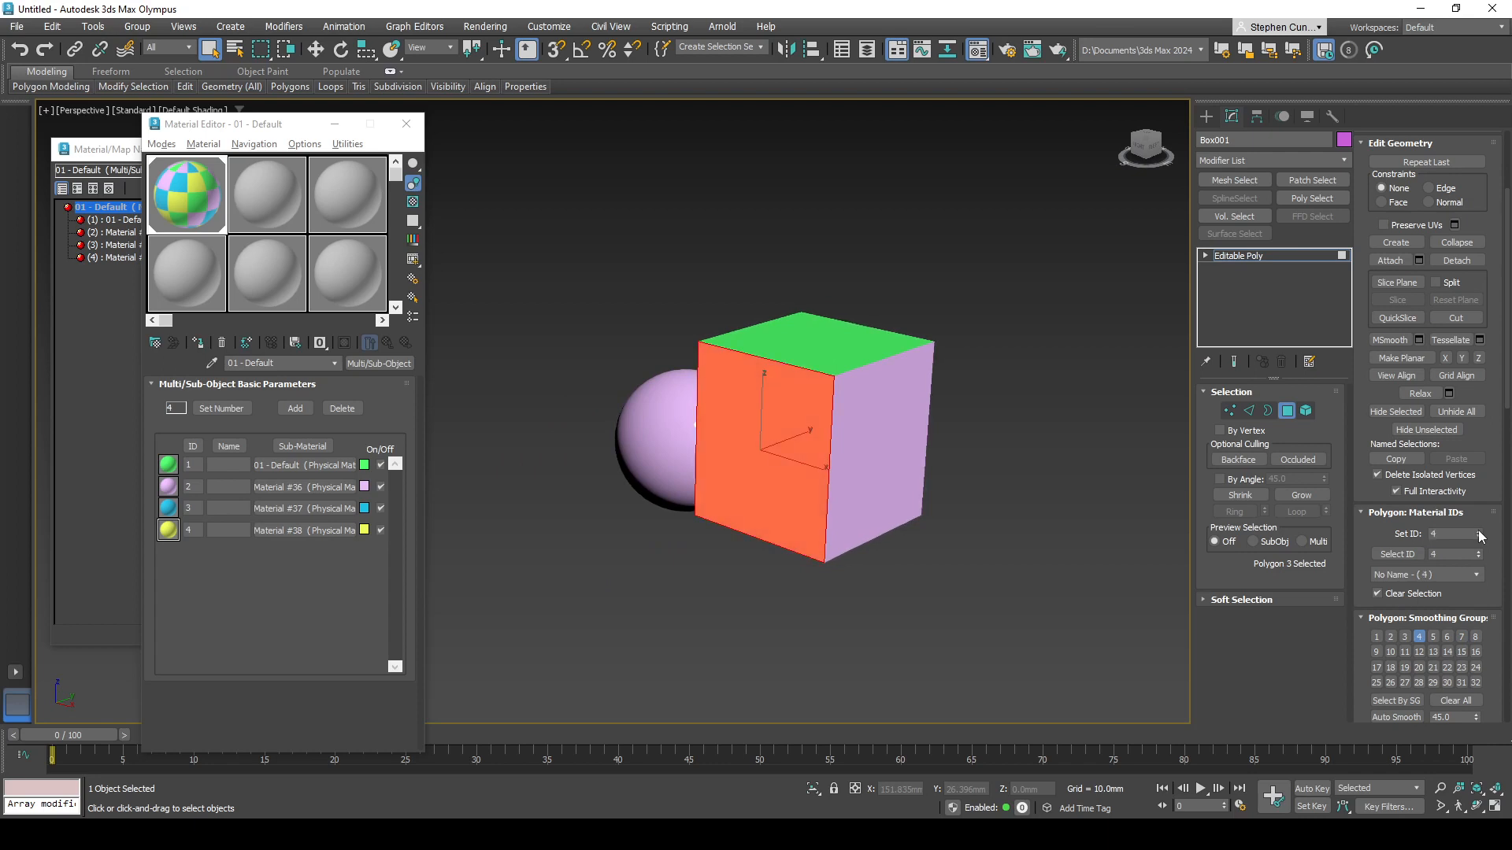
{"action": "left_click", "coordinate": [1031, 555]}
{"action": "mouse_move", "coordinate": [988, 587]}
{"action": "middle_mouse_down", "text": "alt"}
{"action": "mouse_move", "coordinate": [897, 611]}
{"action": "mouse_move", "coordinate": [677, 583]}
{"action": "mouse_move", "coordinate": [752, 641]}
{"action": "mouse_move", "coordinate": [999, 614]}
{"action": "mouse_move", "coordinate": [1094, 564]}
{"action": "mouse_move", "coordinate": [1077, 420]}
{"action": "mouse_move", "coordinate": [1131, 574]}
{"action": "mouse_move", "coordinate": [976, 617]}
{"action": "mouse_move", "coordinate": [601, 607]}
{"action": "mouse_move", "coordinate": [1005, 594]}
{"action": "mouse_move", "coordinate": [982, 570]}
{"action": "mouse_move", "coordinate": [959, 585]}
{"action": "middle_mouse_up", "text": "alt"}
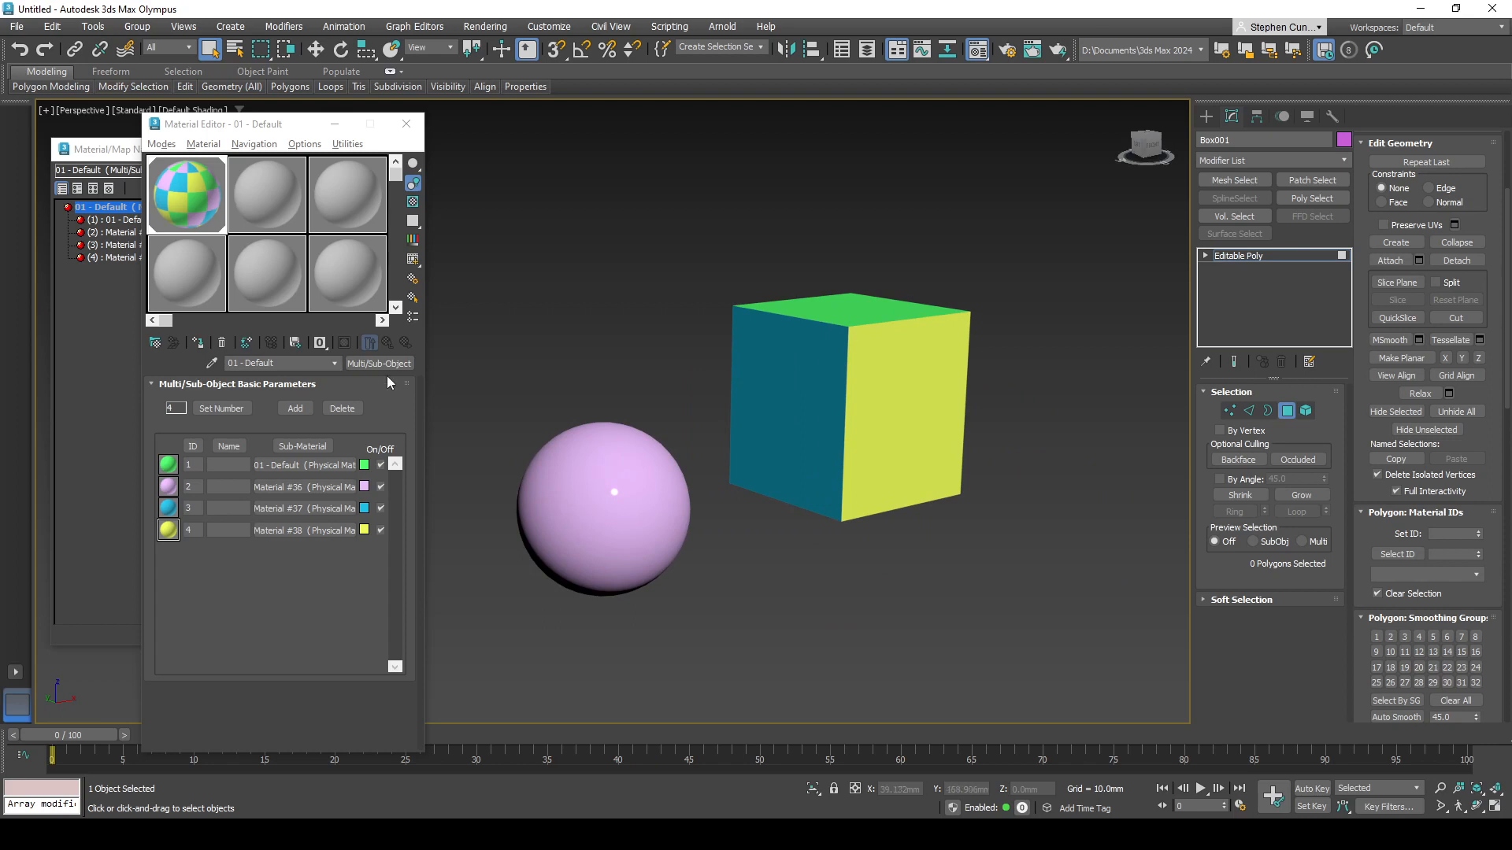
Step: Open the green sub-material with ID 1, set its transparency to 0.98, and inspect the see-through faces of the box
{"action": "left_click", "coordinate": [303, 465]}
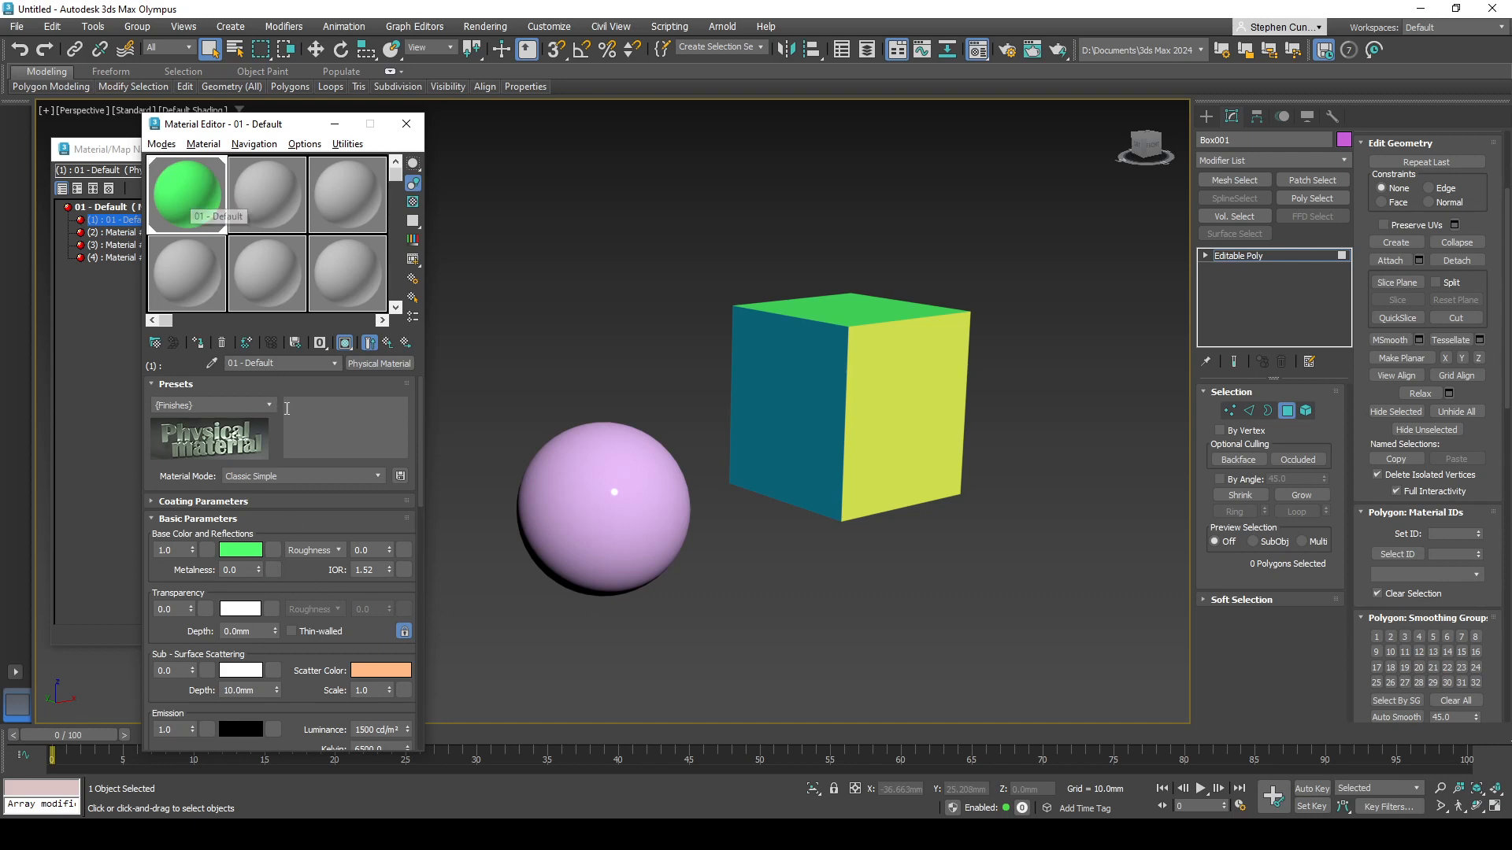
{"action": "left_click_drag", "start_coordinate": [192, 610], "coordinate": [193, 551]}
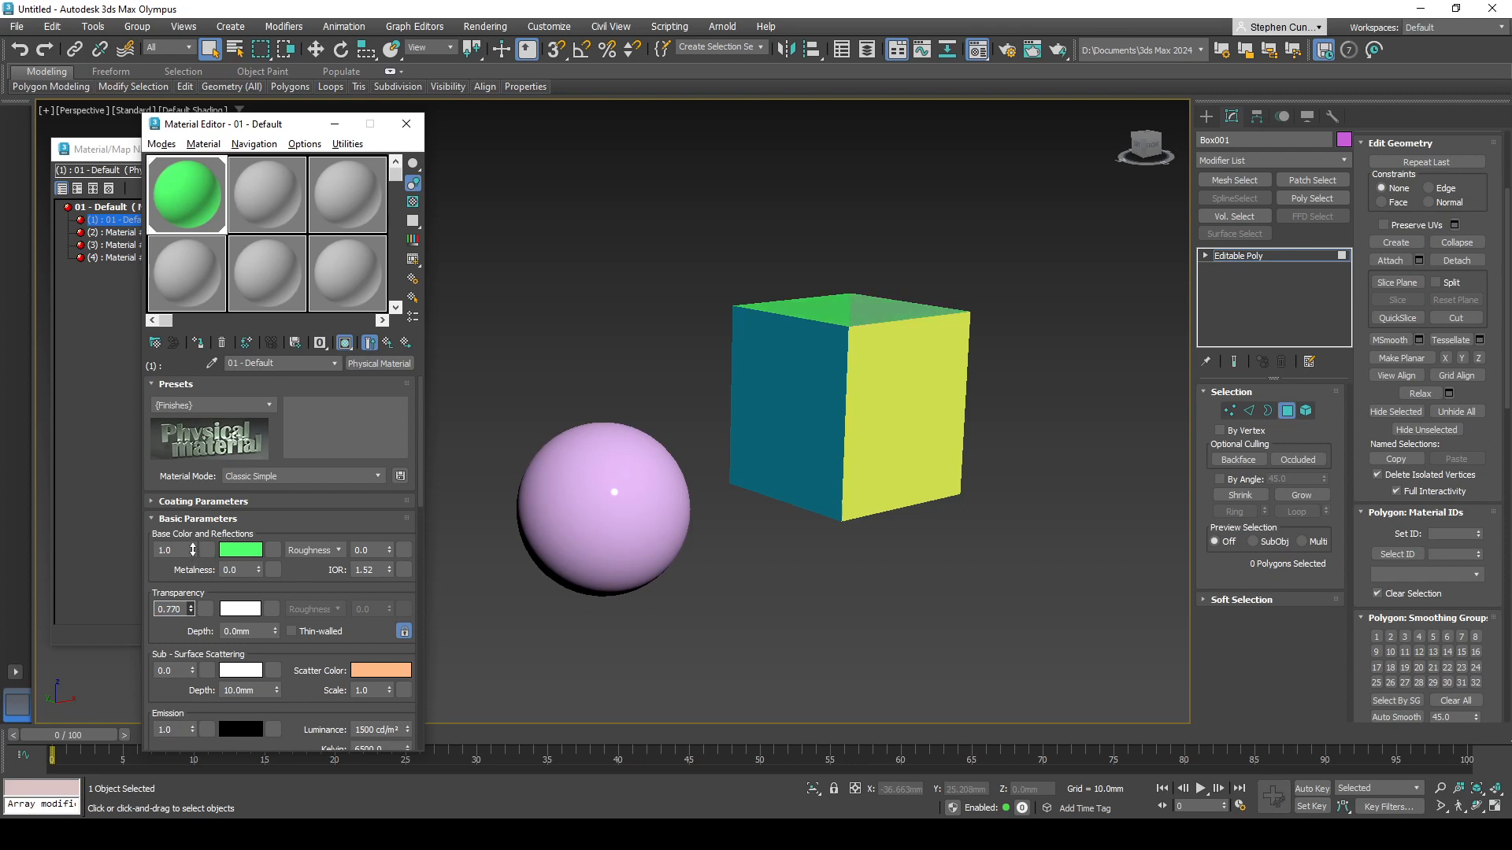
{"action": "middle_click_drag", "start_coordinate": [808, 397], "coordinate": [766, 401], "text": "alt"}
{"action": "scroll", "coordinate": [768, 425], "scroll_direction": "up", "scroll_amount": 5}
{"action": "middle_click_drag", "start_coordinate": [770, 455], "coordinate": [869, 388], "text": "alt"}
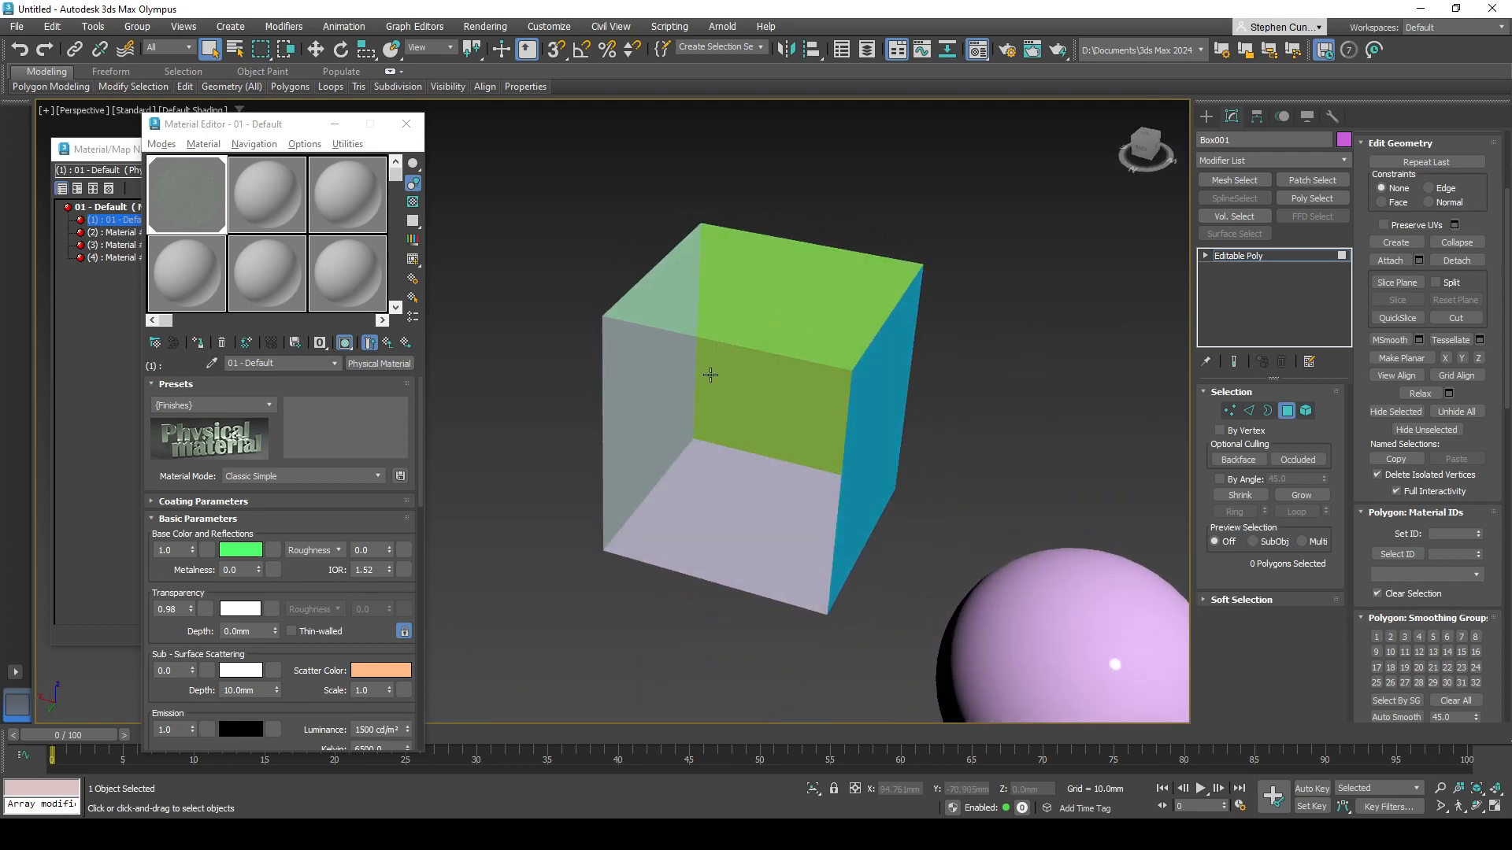
Step: Return to the parent Multi/Sub-Object material, move the Material Editor clear of the navigator, and enable the checkered sample background
{"action": "left_click", "coordinate": [334, 363]}
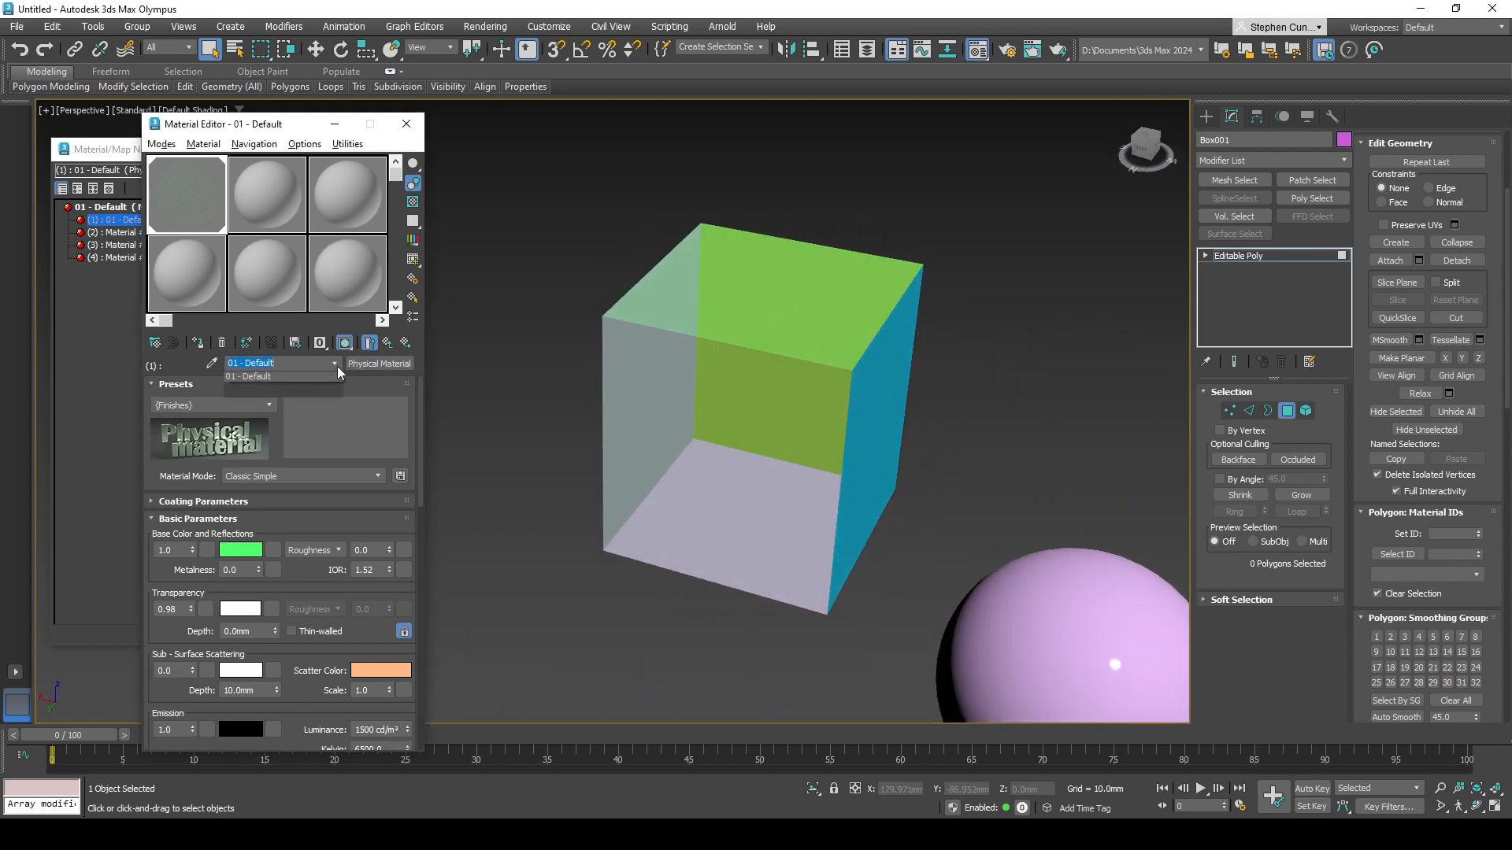
{"action": "left_click", "coordinate": [251, 387]}
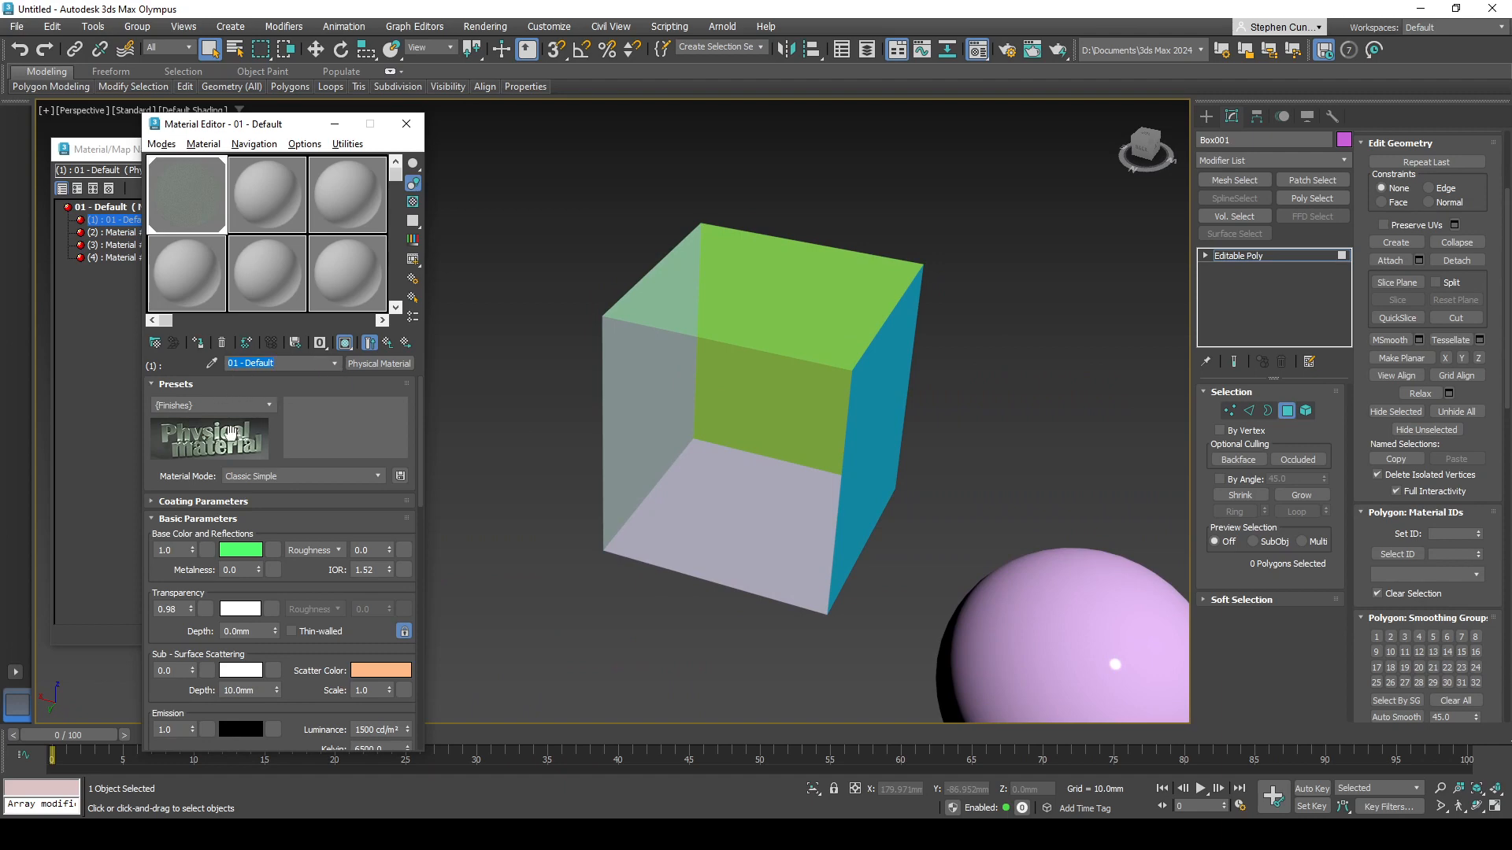
{"action": "left_click", "coordinate": [118, 210]}
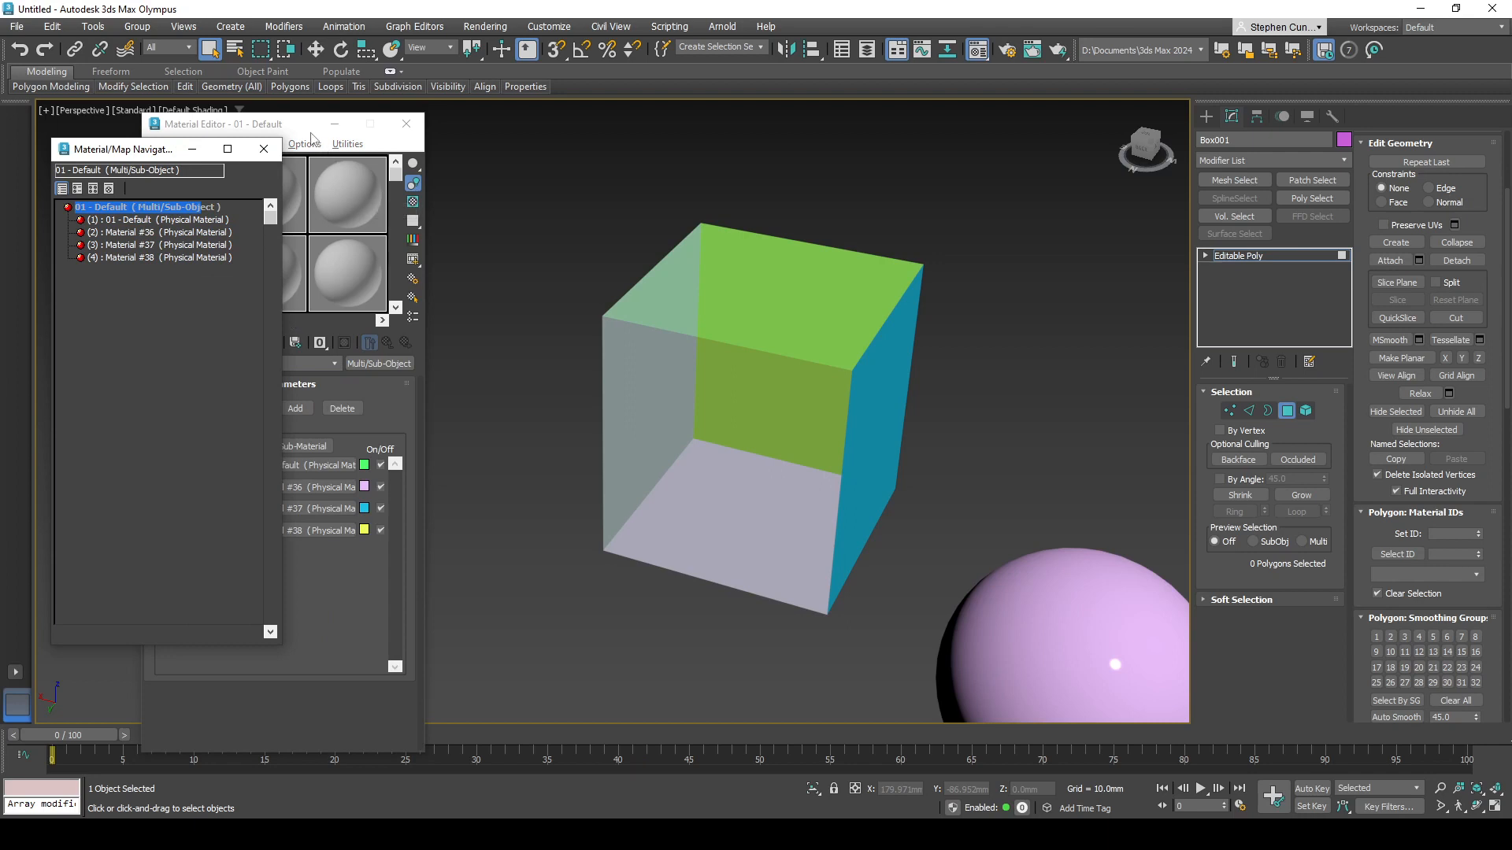
{"action": "left_click_drag", "start_coordinate": [310, 130], "coordinate": [470, 130]}
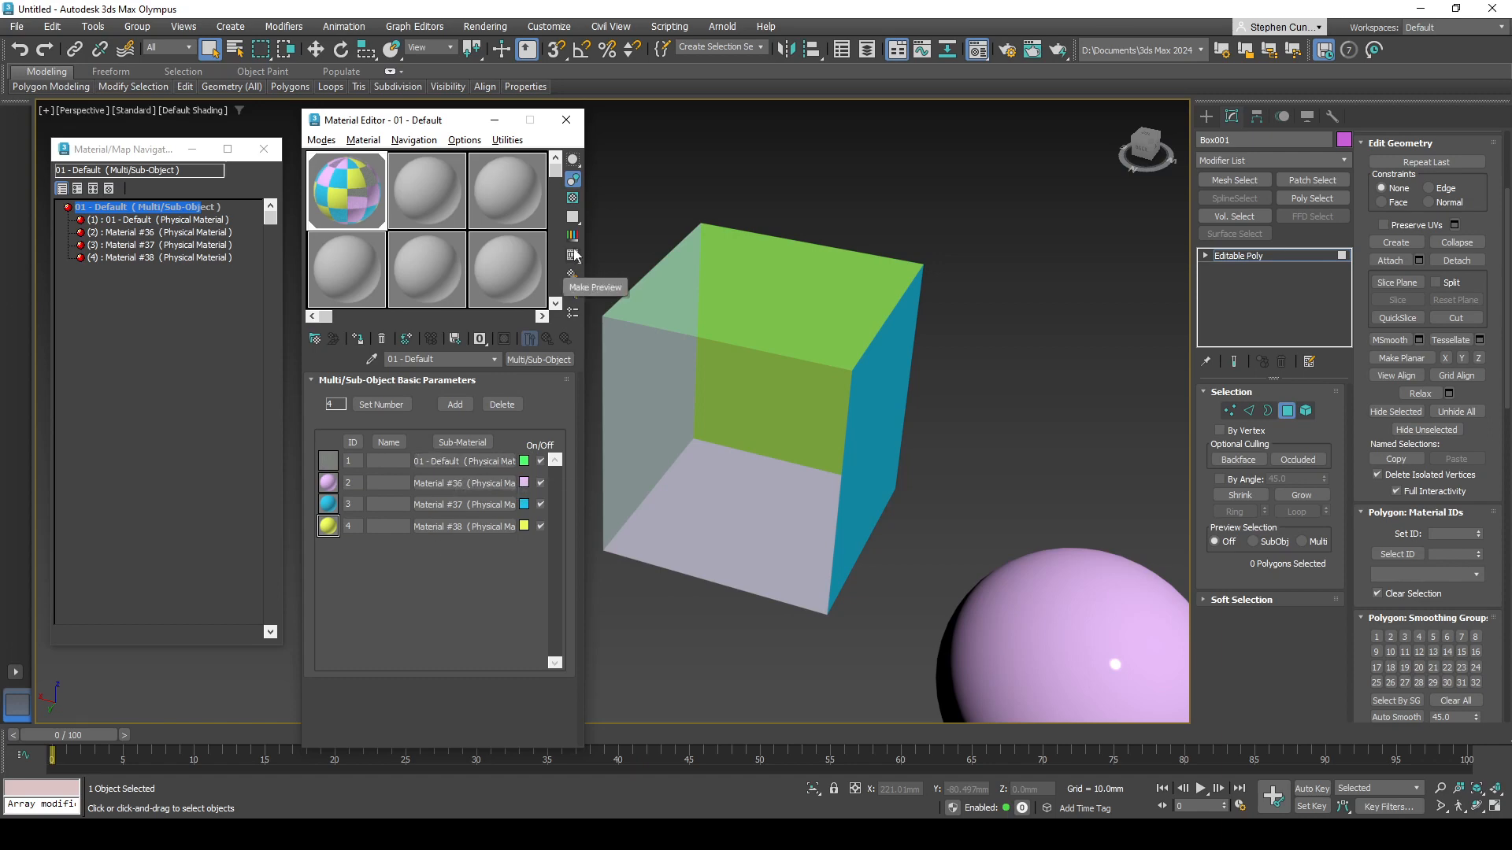
{"action": "left_click", "coordinate": [572, 200]}
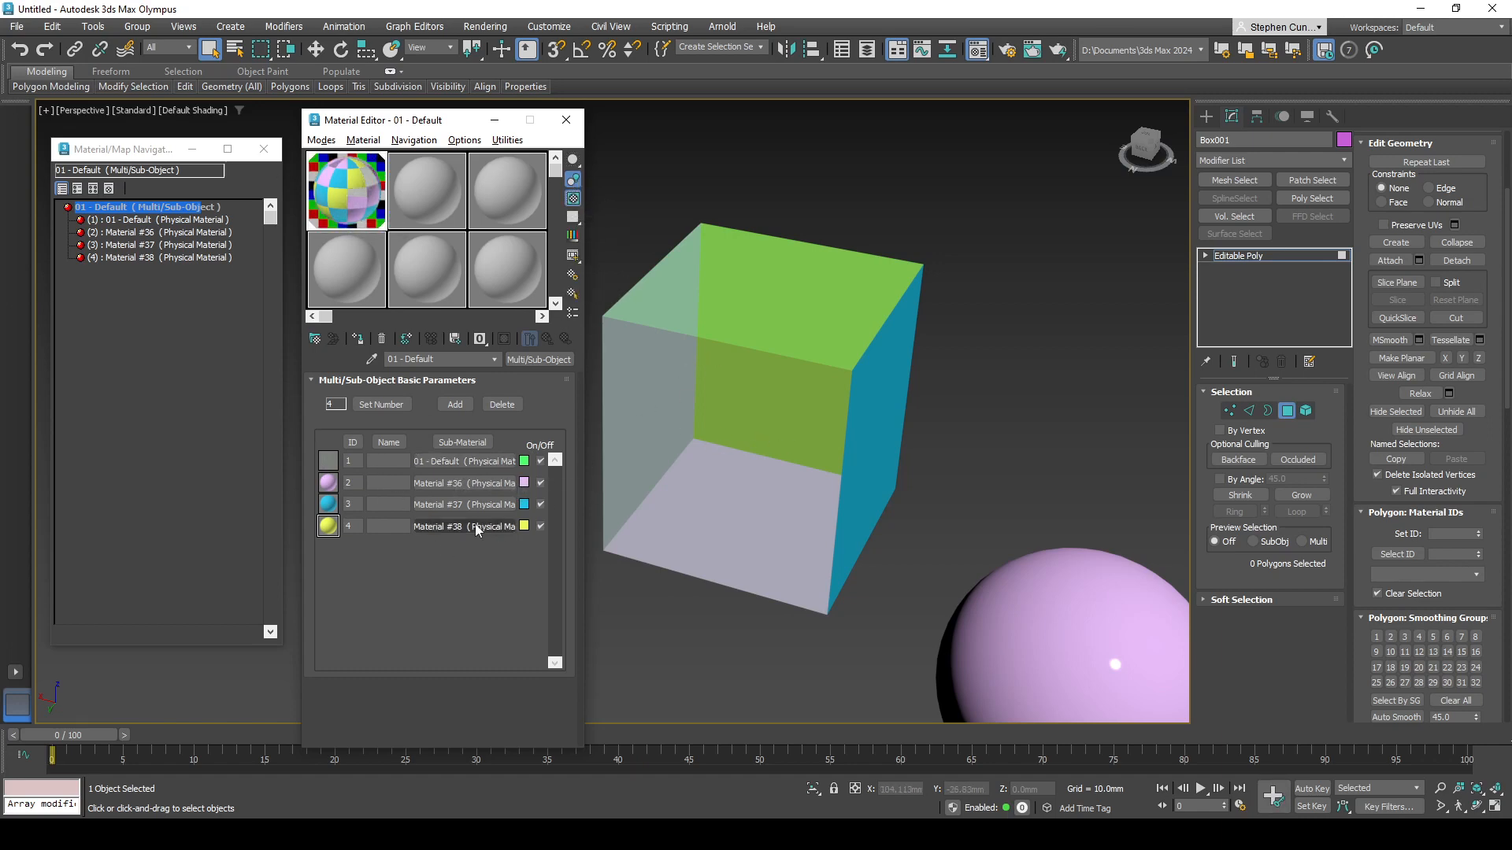